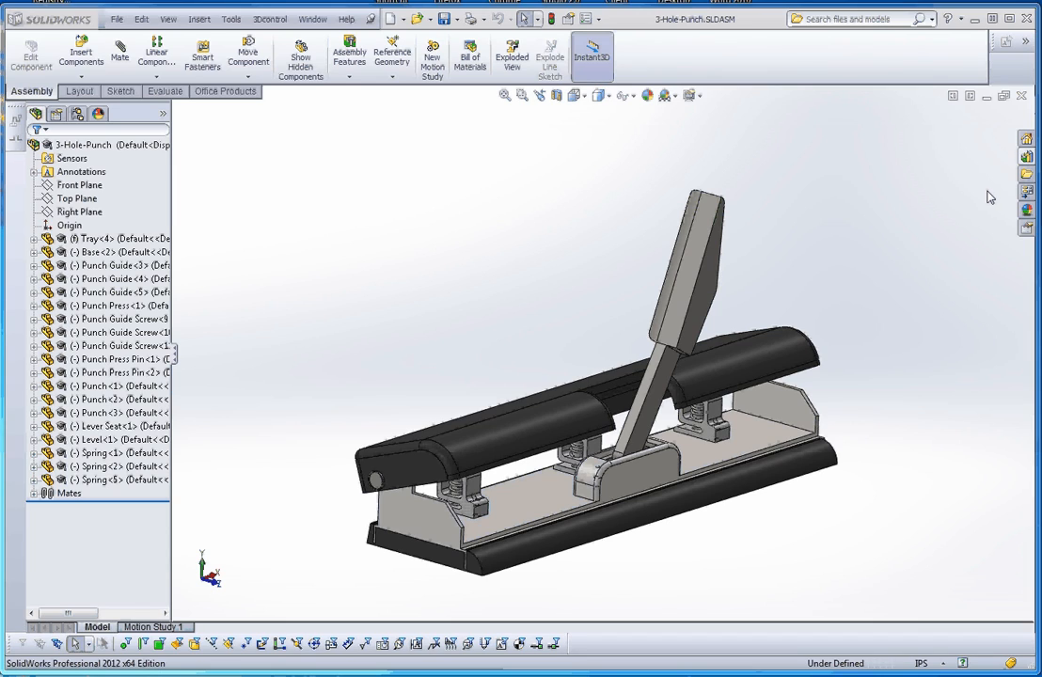
- Examine the Tray component and the assembly's Front Plane in the hole punch model
middle_drag(963, 350, 856, 428)
scroll(501, 343, down, 5)
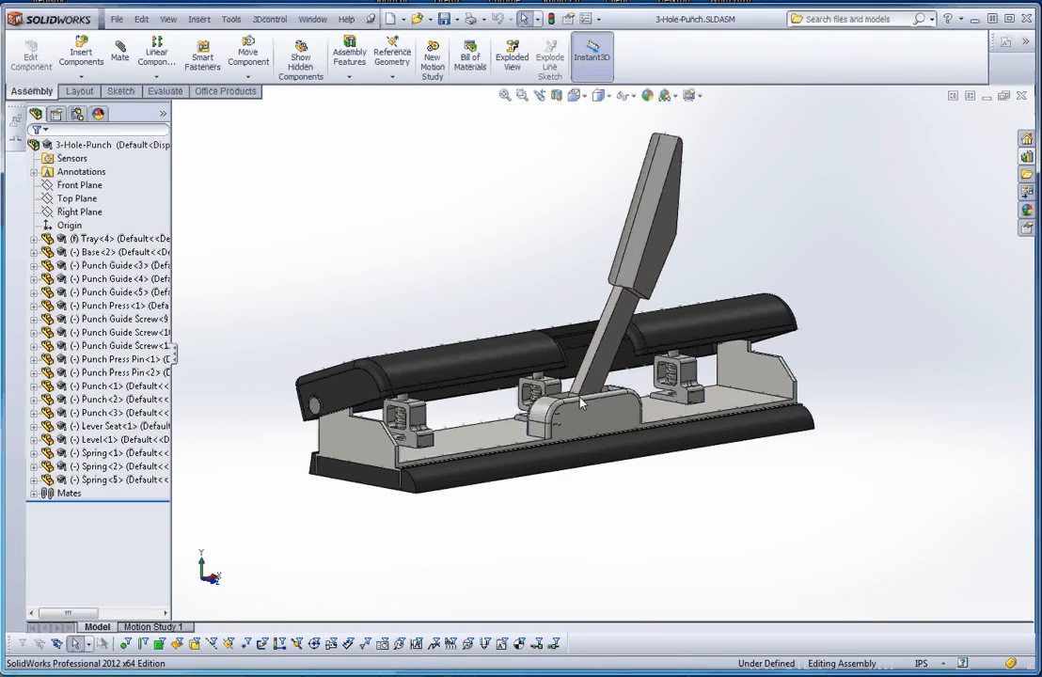
click(94, 239)
click(81, 185)
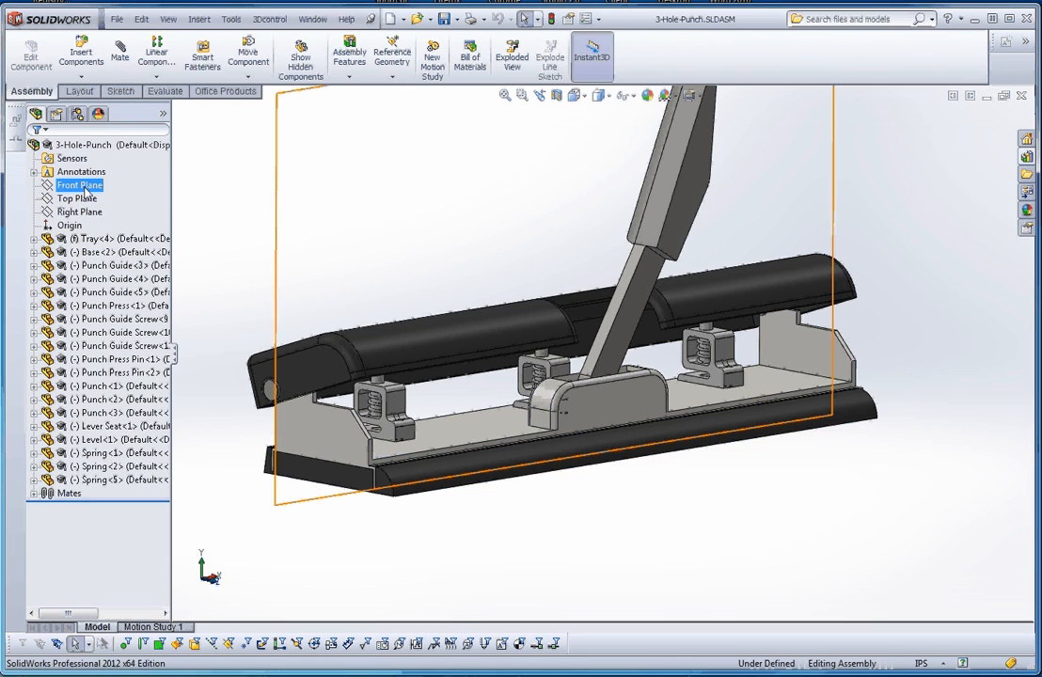
click(94, 239)
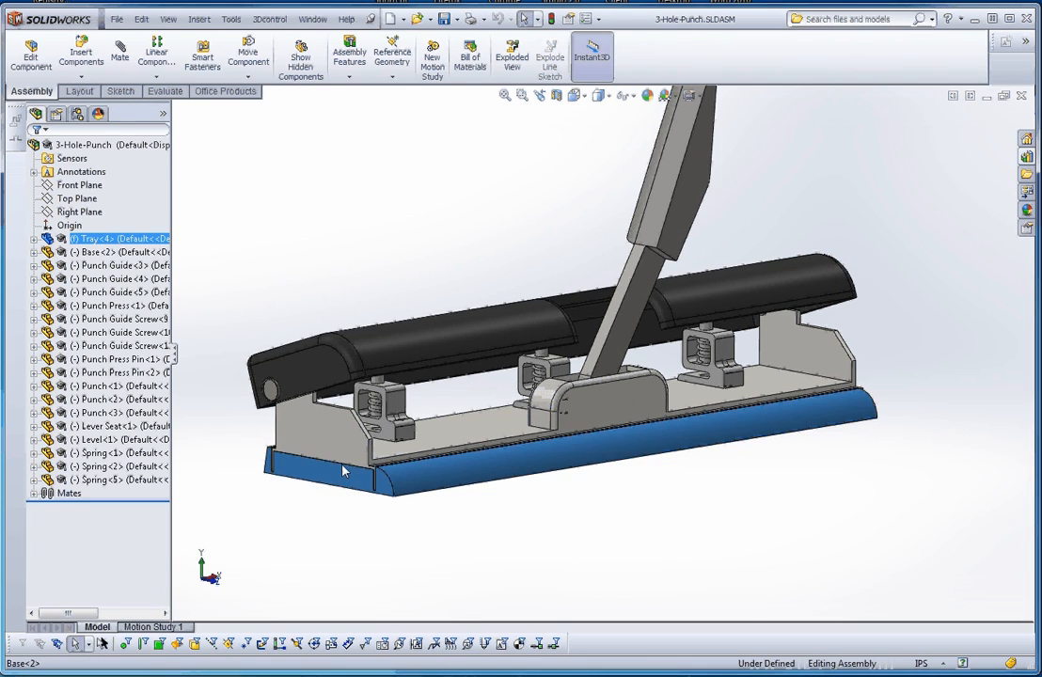
middle_drag(296, 400, 357, 501)
click(226, 290)
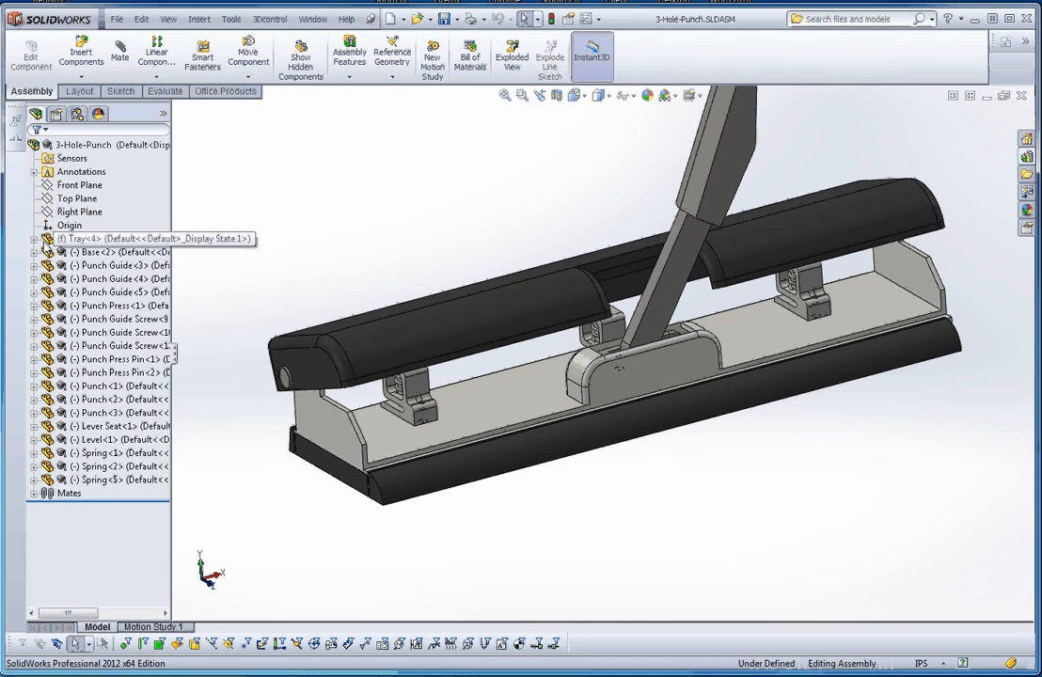
- Expand the Tray component and compare its Right Plane with the assembly's Right Plane
click(34, 239)
click(93, 332)
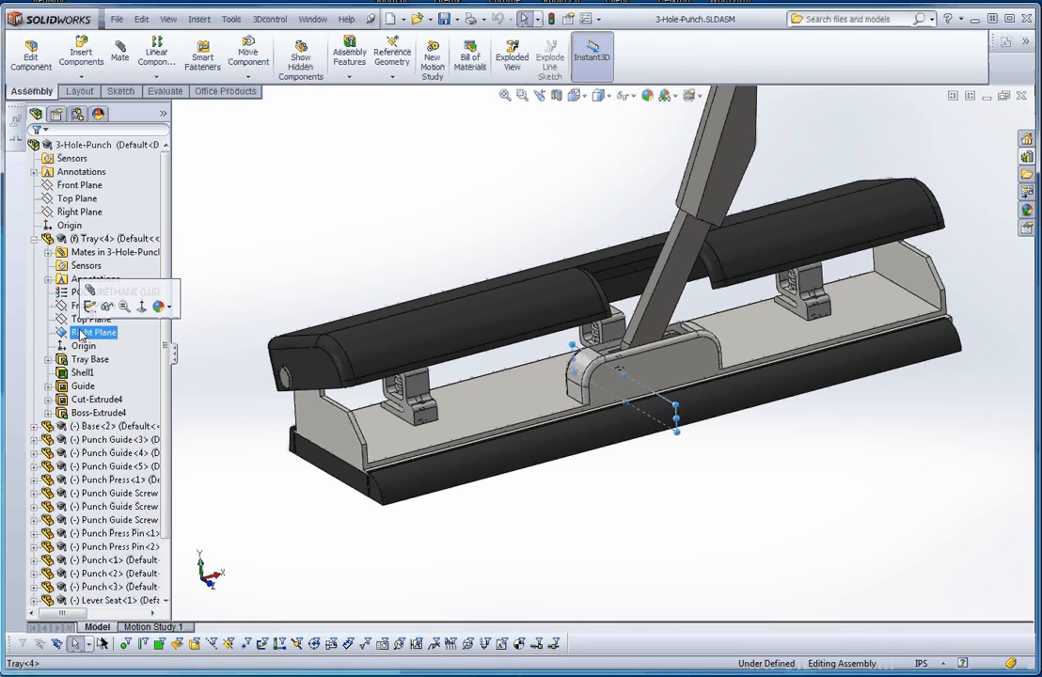
ctrl+click(93, 306)
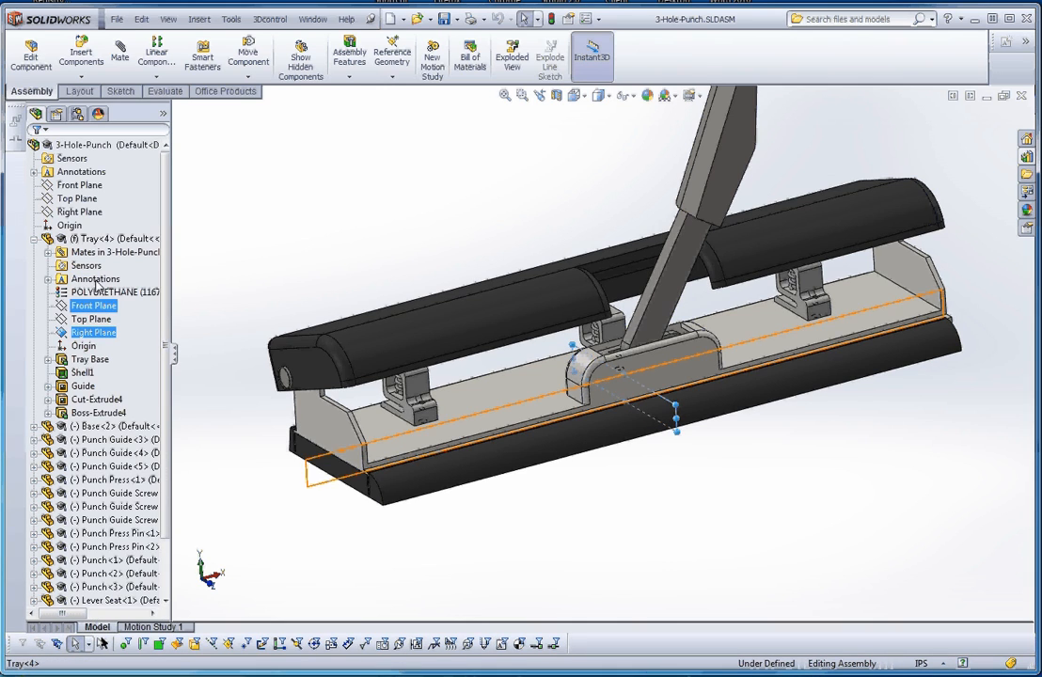
ctrl+click(89, 215)
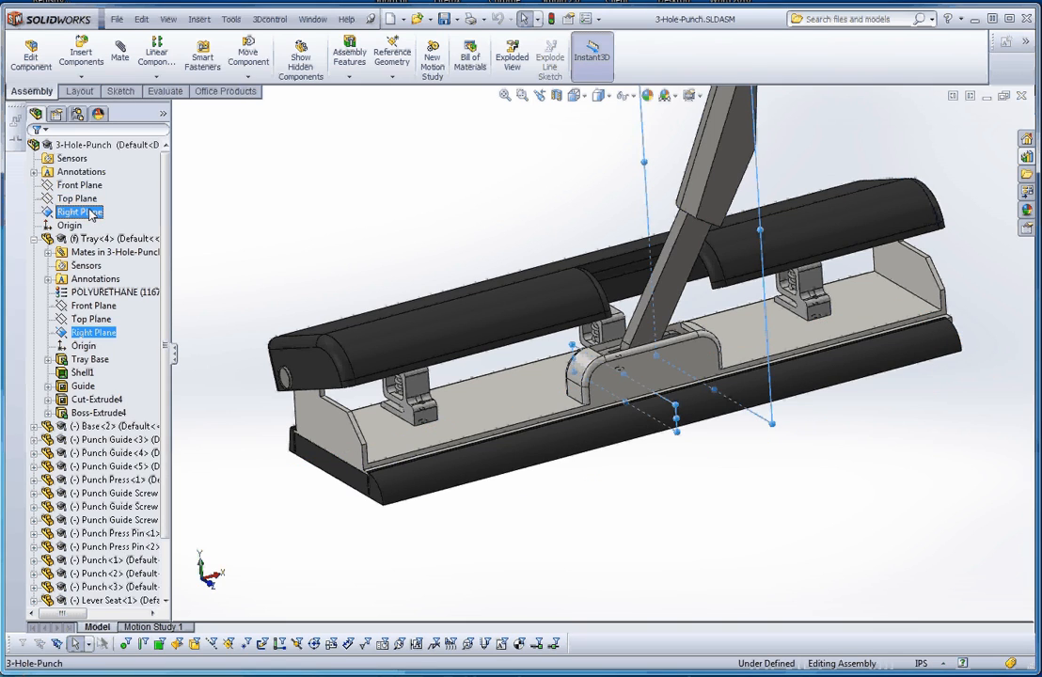
mouse_move(477, 435)
middle_down()
mouse_move(453, 484)
mouse_move(496, 434)
mouse_move(488, 426)
middle_up()
click(608, 517)
scroll(629, 510, up, 3)
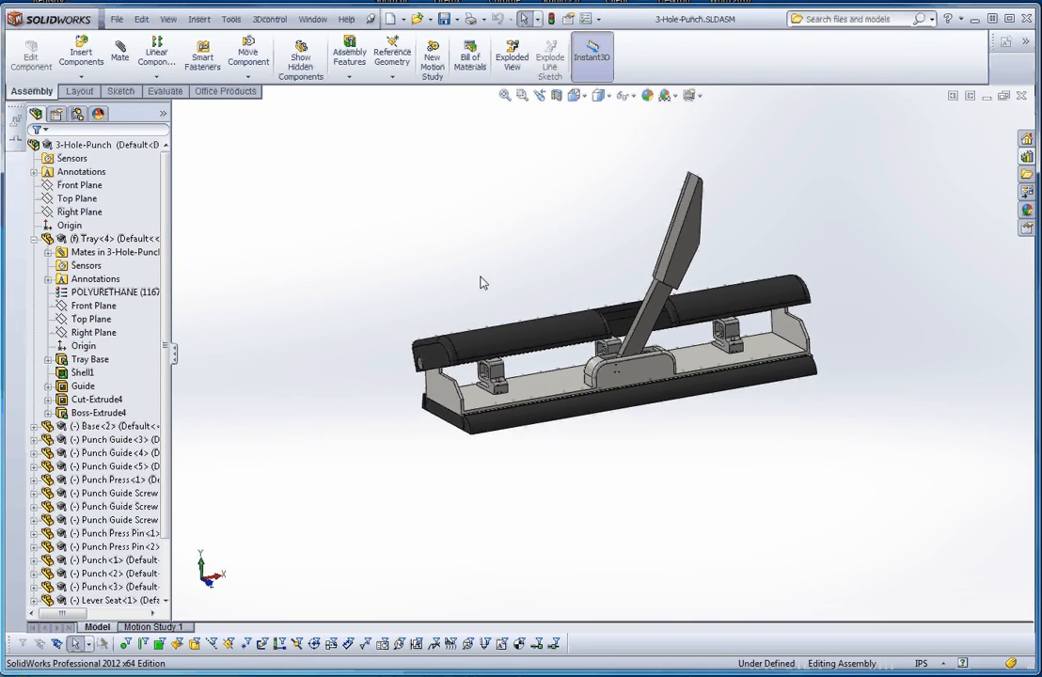
click(111, 250)
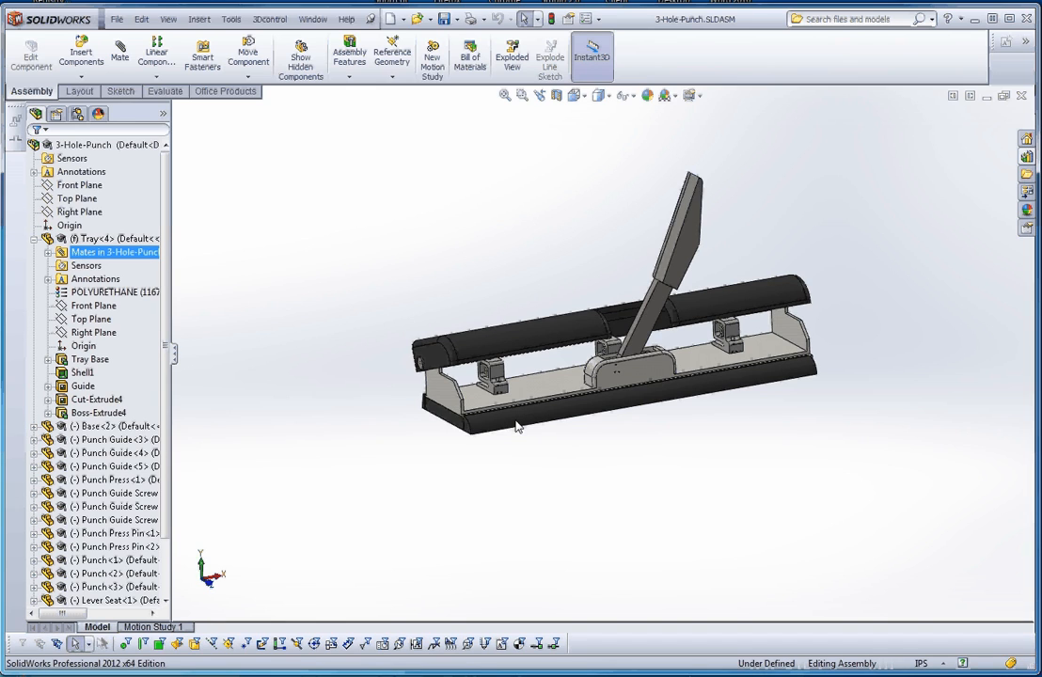
click(518, 426)
click(465, 449)
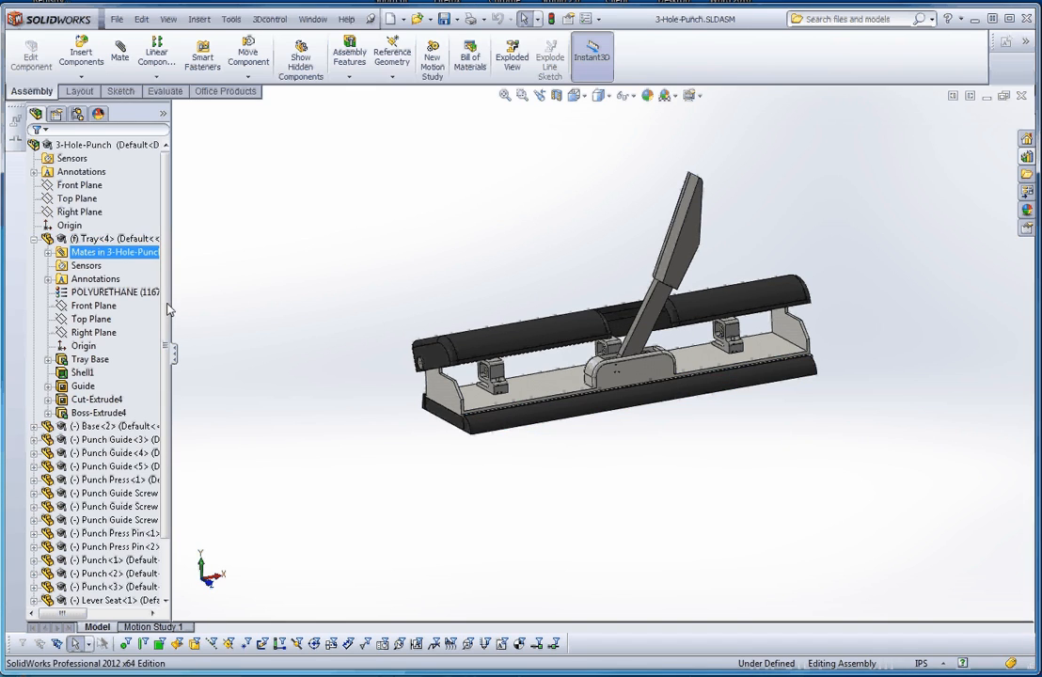
right_click(91, 240)
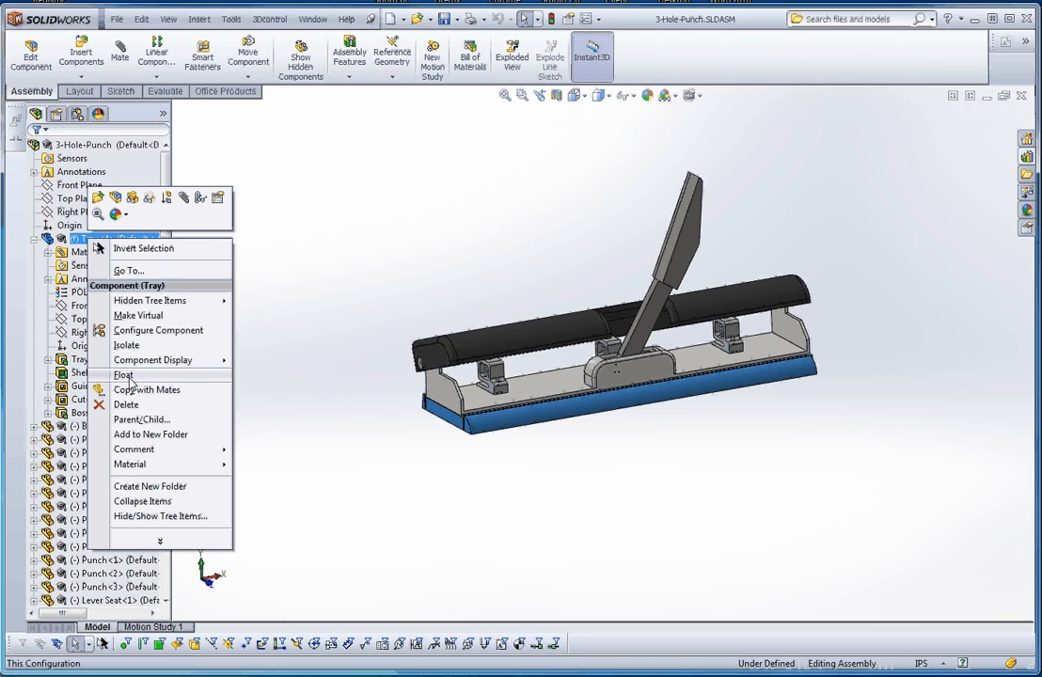
click(281, 314)
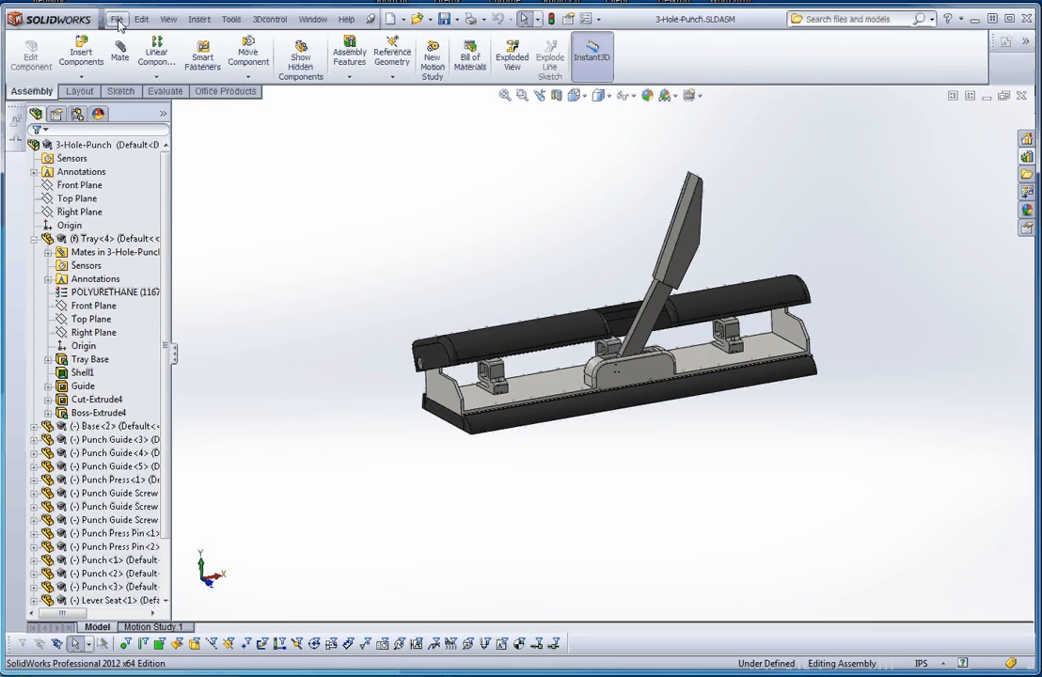
- Insert a second copy of Tray.SLDPRT at the assembly origin with the origins displayed
click(83, 59)
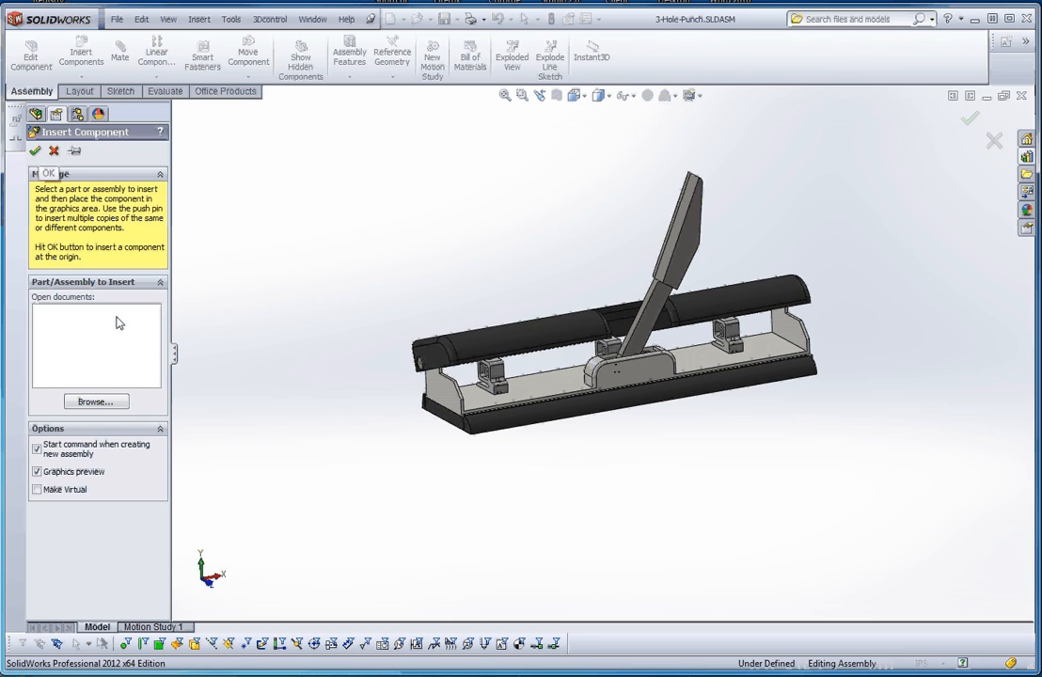
click(120, 401)
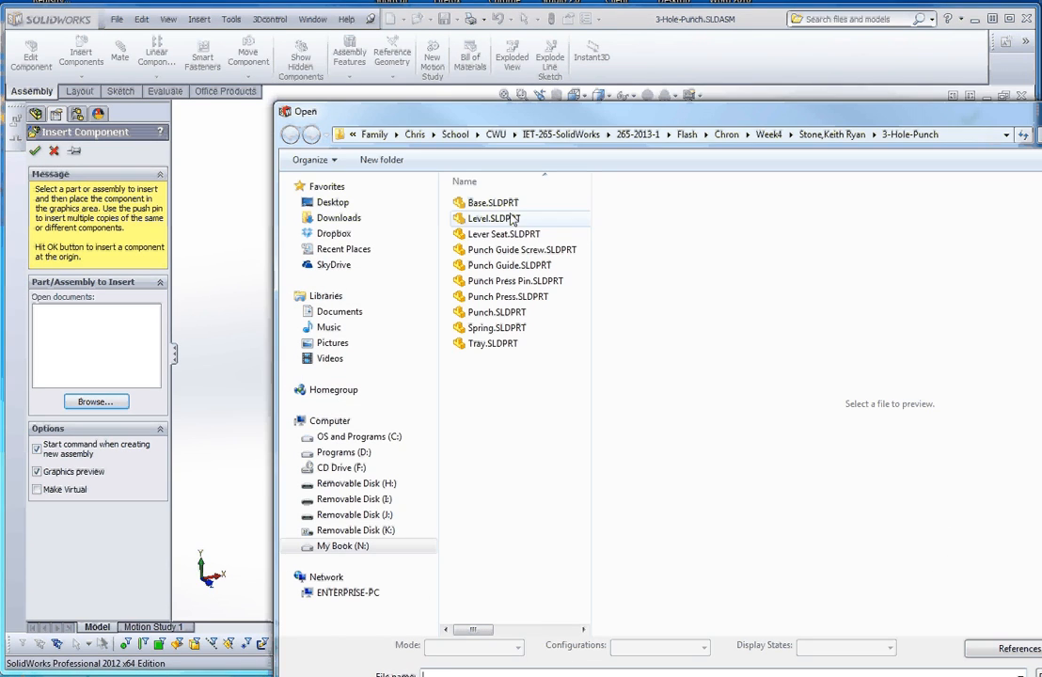
double_click(493, 344)
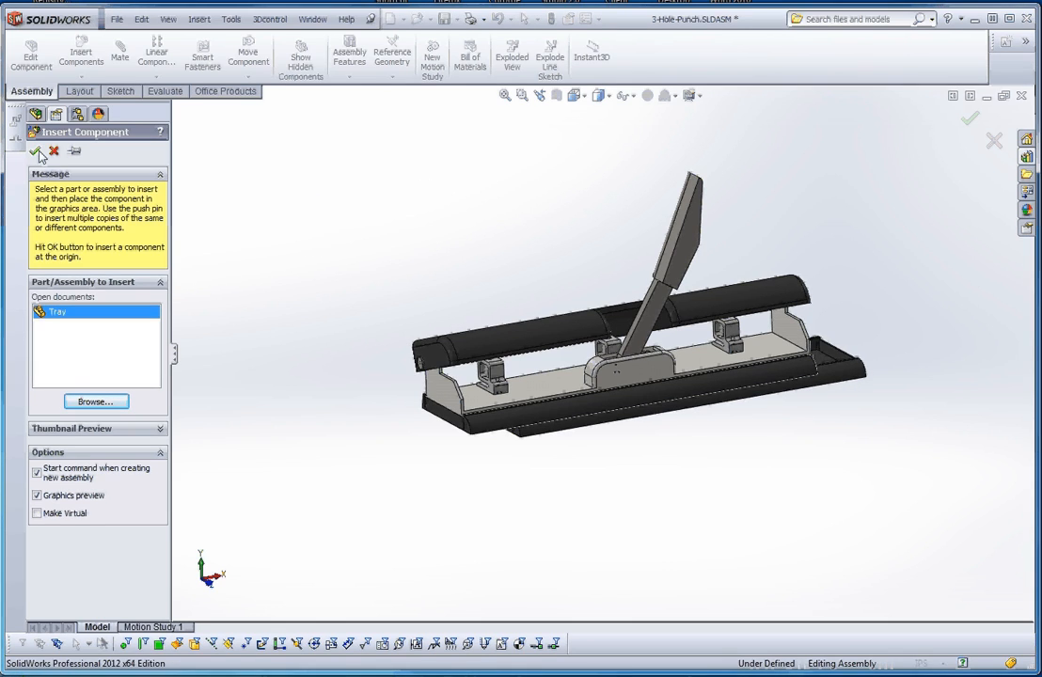
click(167, 19)
click(202, 227)
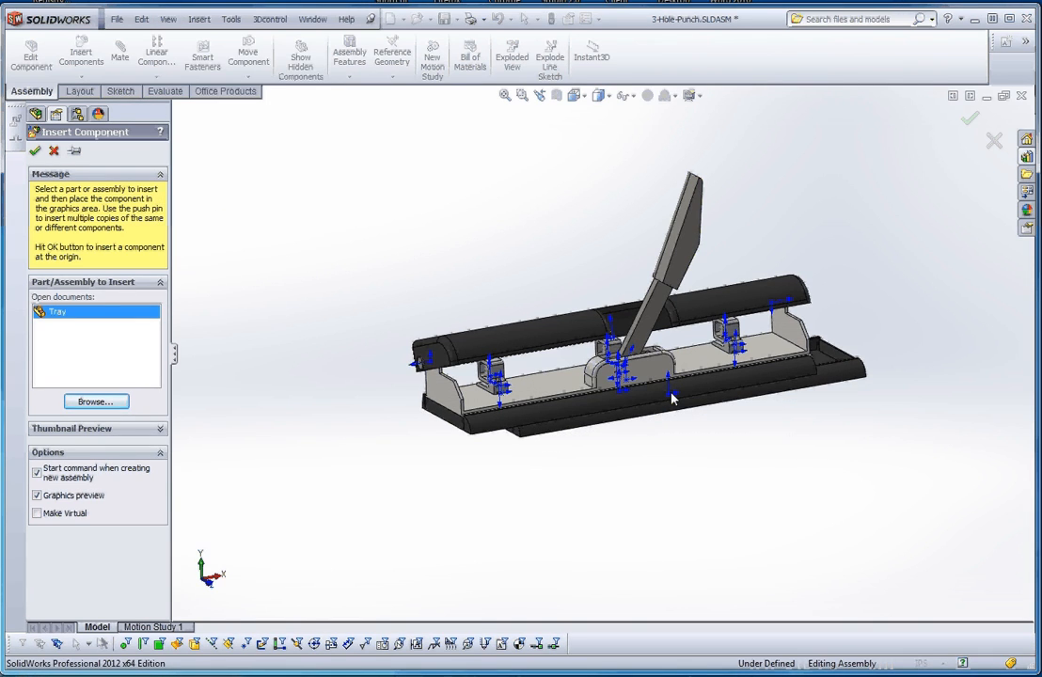
click(34, 153)
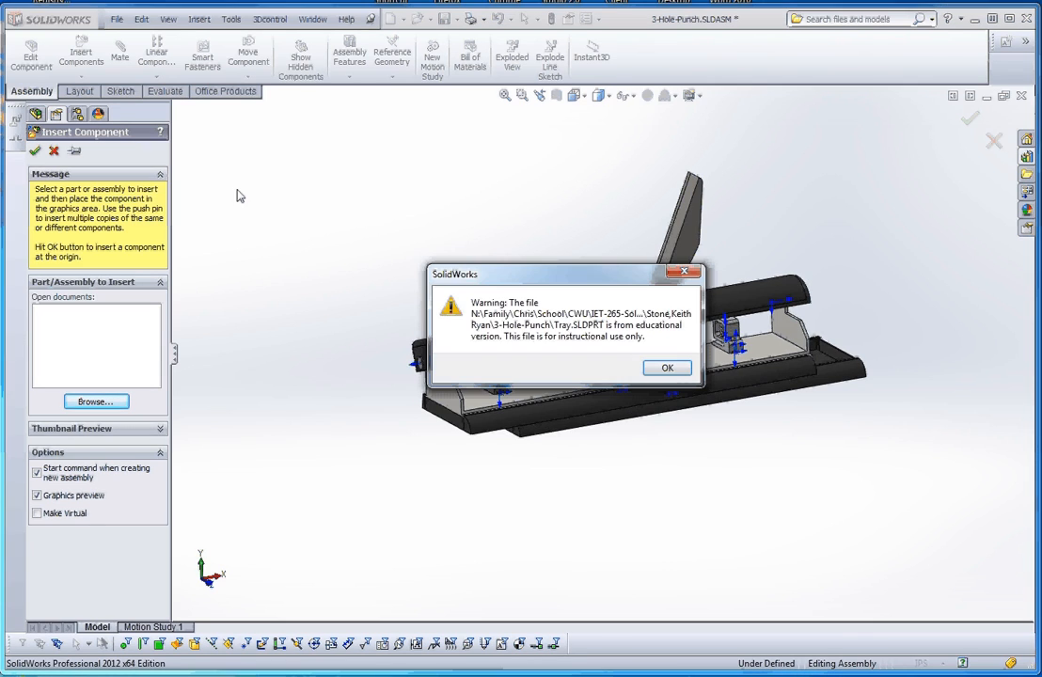
click(667, 369)
scroll(827, 381, down, 3)
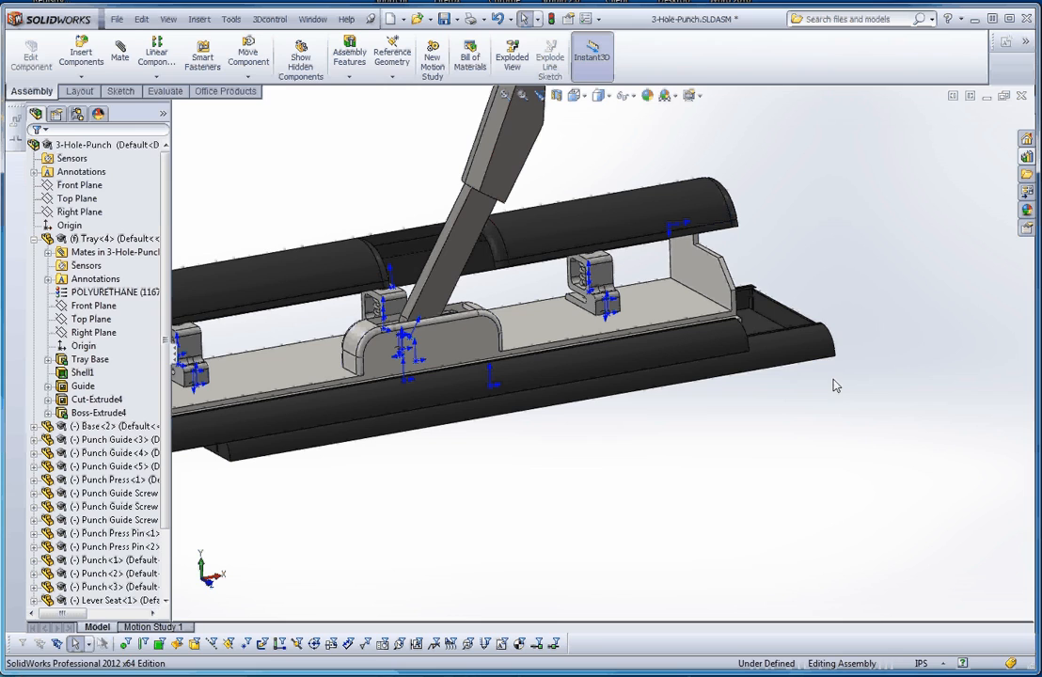
- Delete the second Tray component and hide the origins
click(792, 350)
key(Delete)
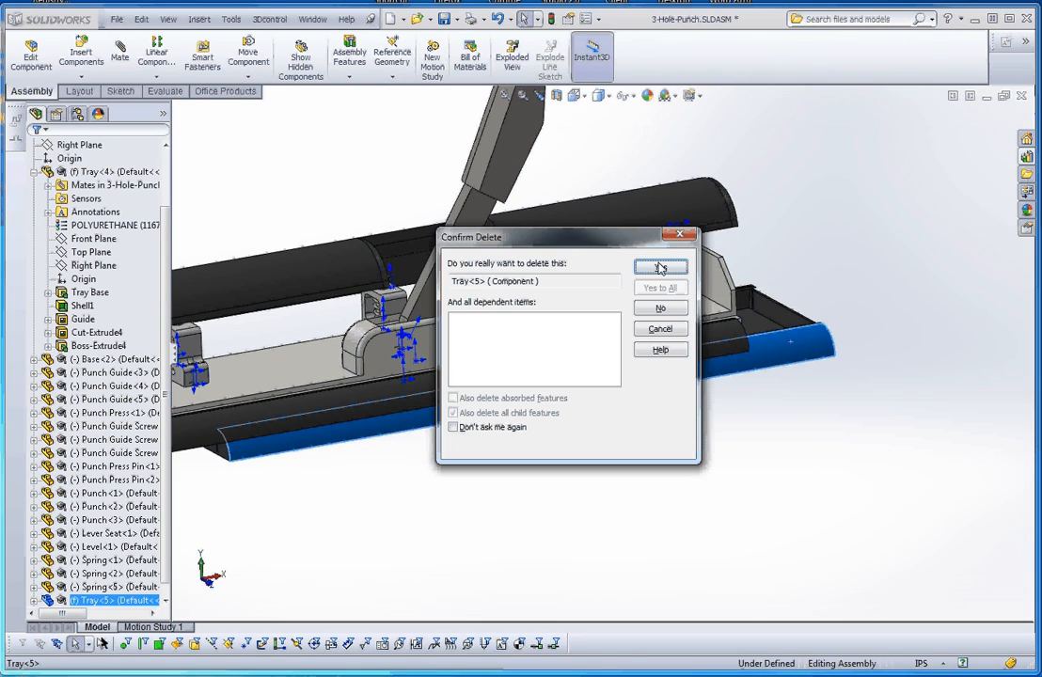
click(660, 268)
key(f)
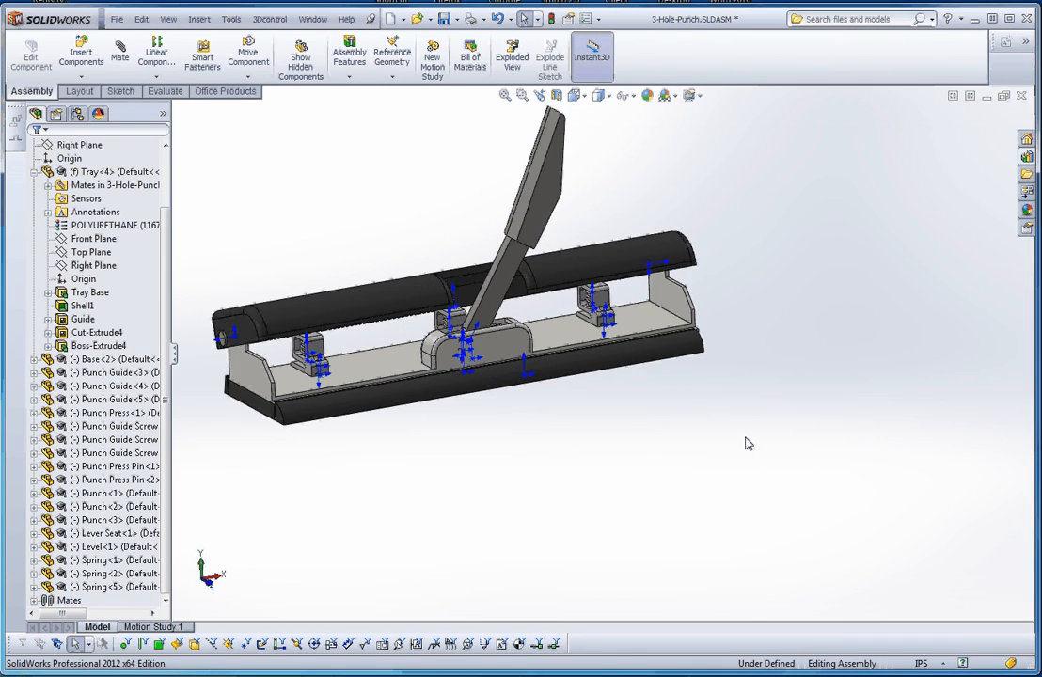
click(167, 20)
click(197, 225)
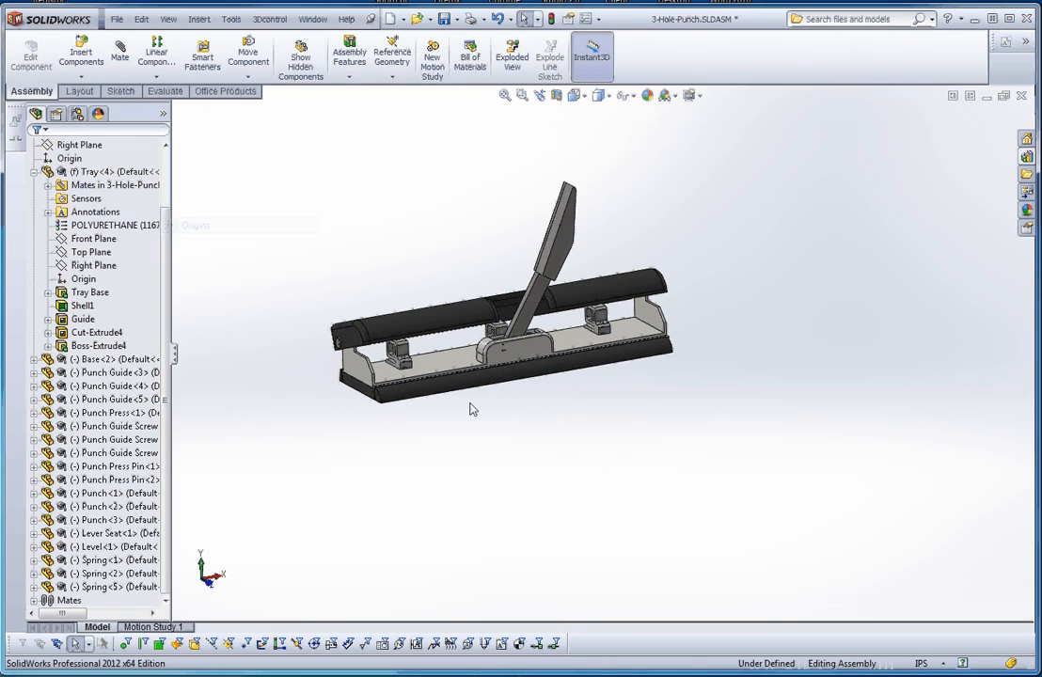
- Float the fixed Tray component and move it in the assembly
scroll(480, 381, down, 4)
click(484, 365)
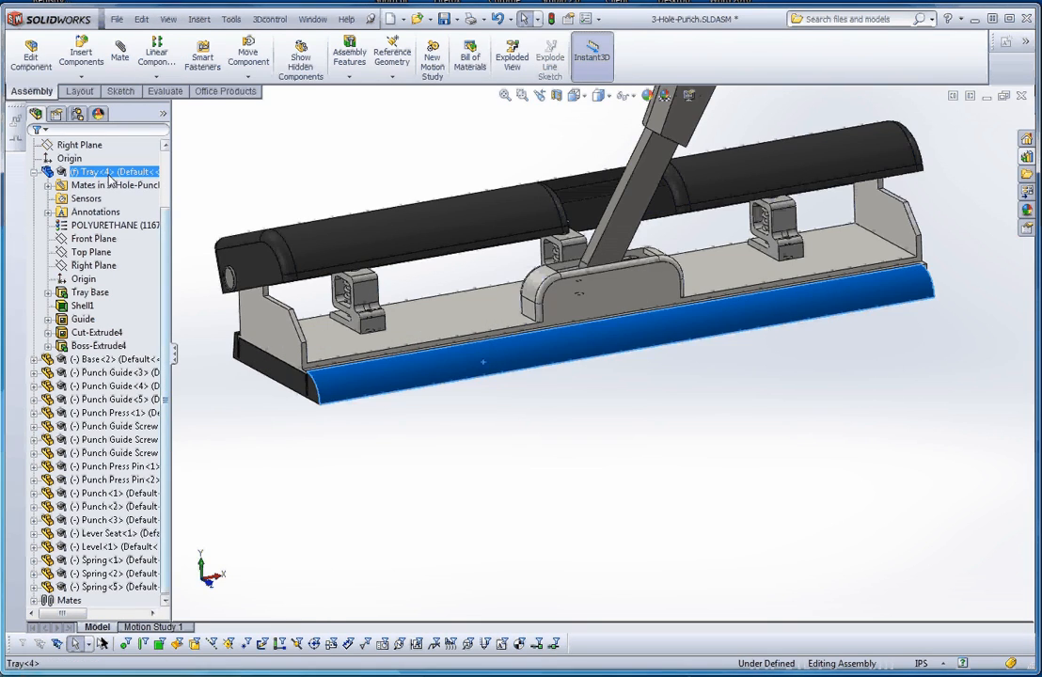
right_click(75, 174)
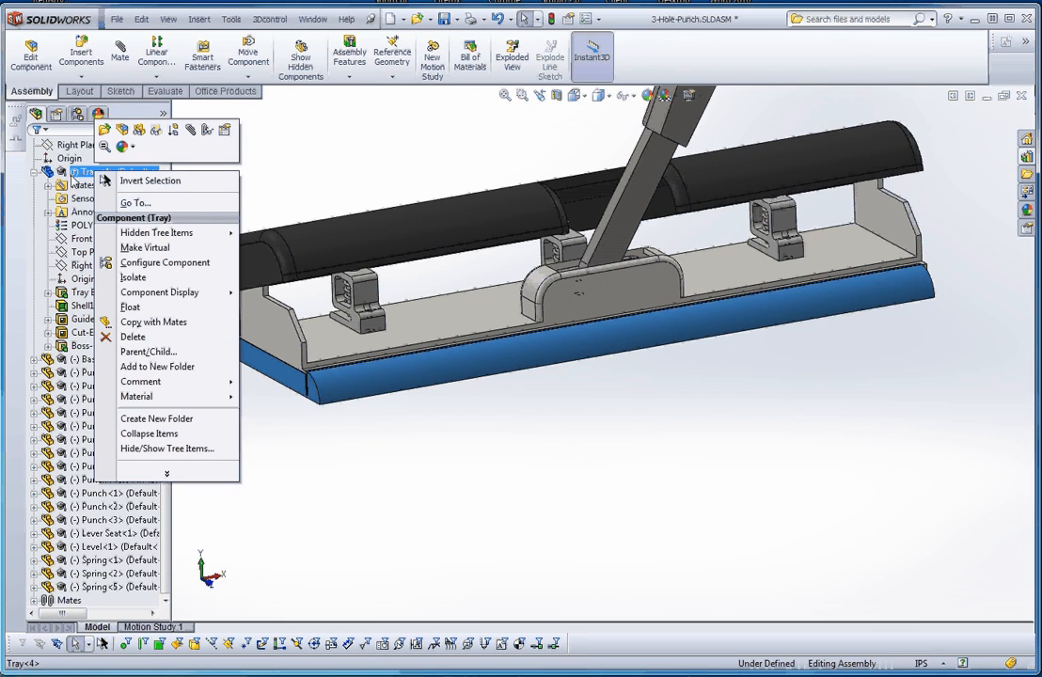
click(141, 310)
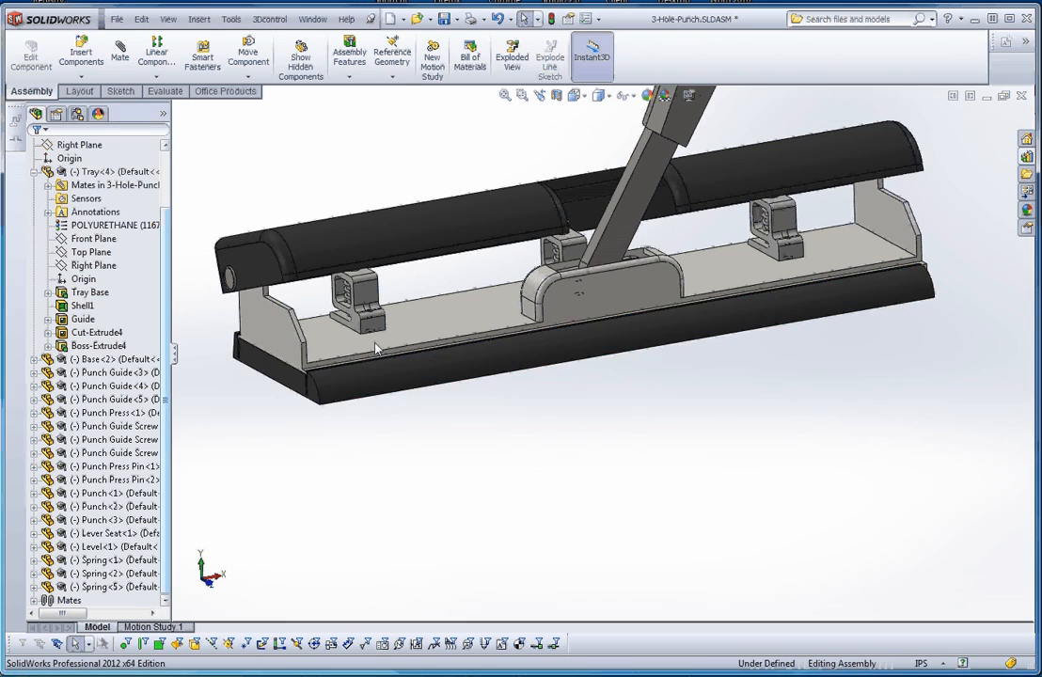
drag(376, 393, 426, 363)
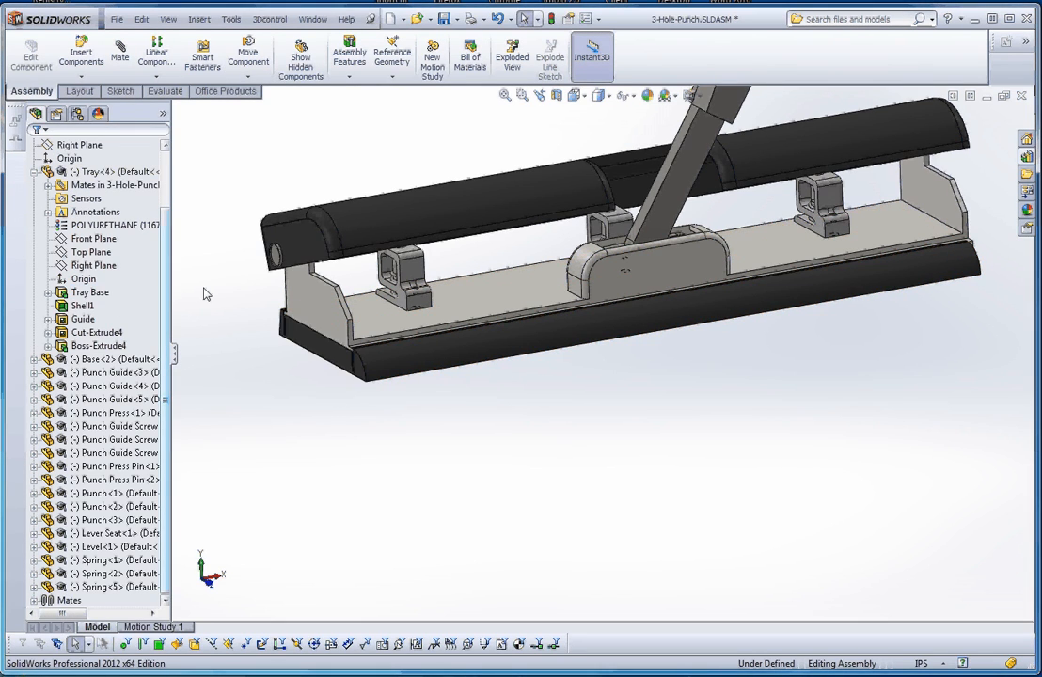
- Mate the Tray's origin coincident with the assembly origin, with Align axes enabled
scroll(167, 311, up, 2)
click(83, 346)
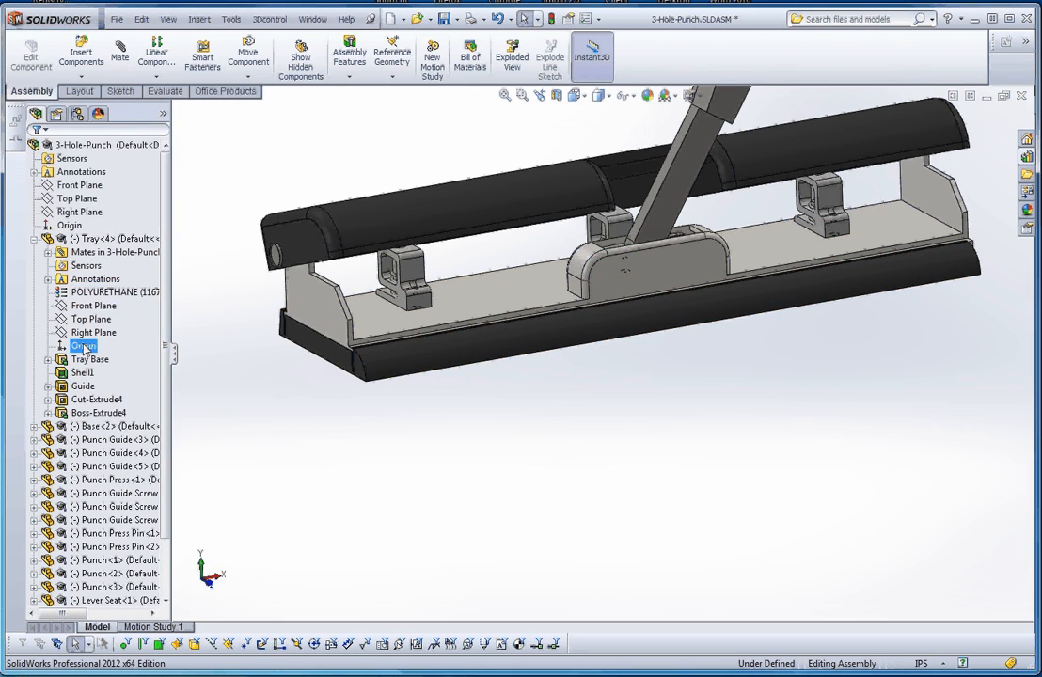
ctrl+click(79, 212)
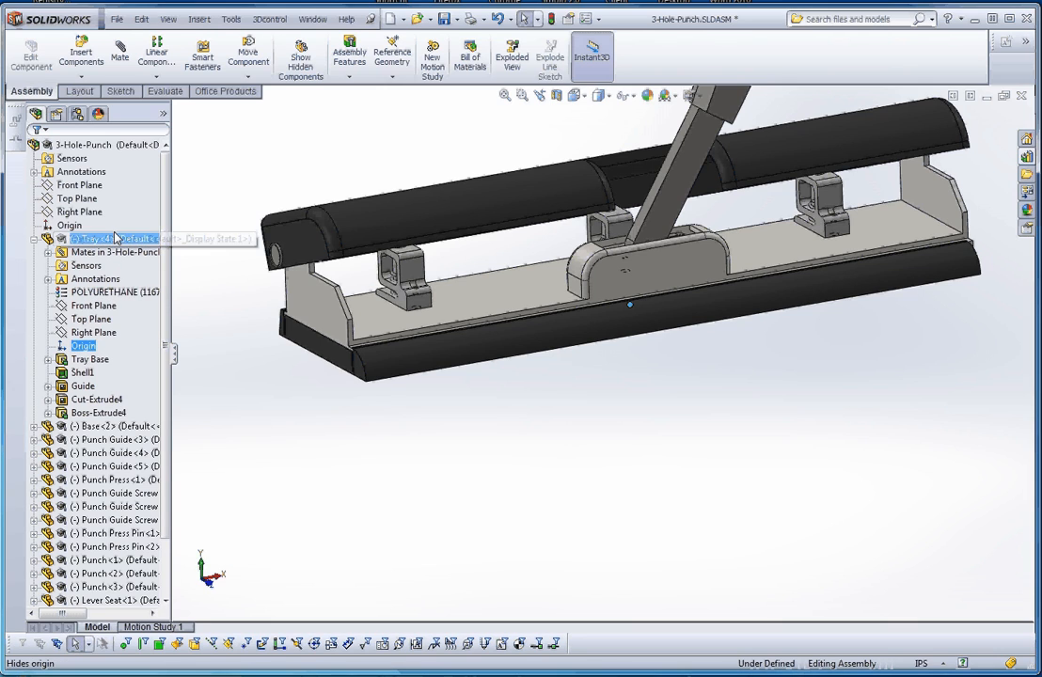
ctrl+click(79, 212)
ctrl+click(69, 226)
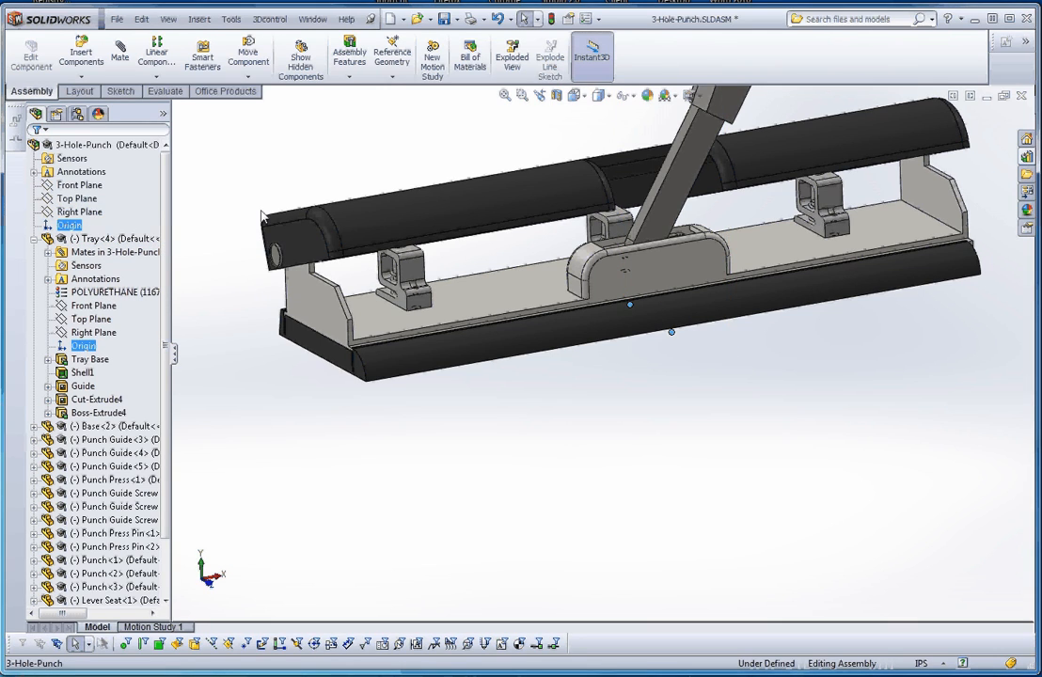
click(120, 54)
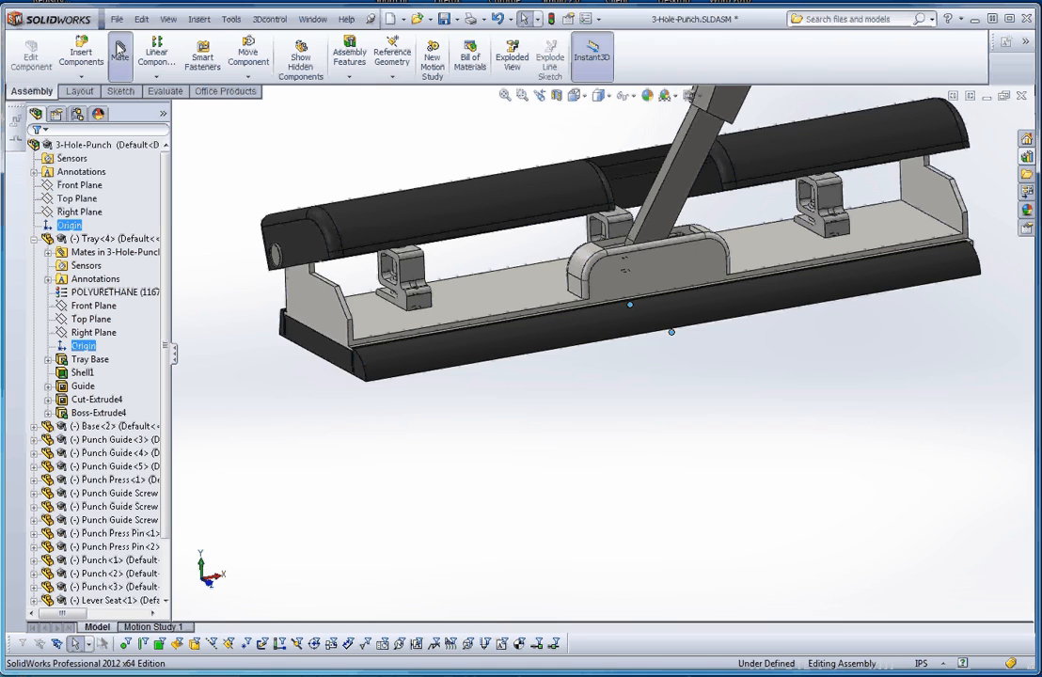
click(63, 309)
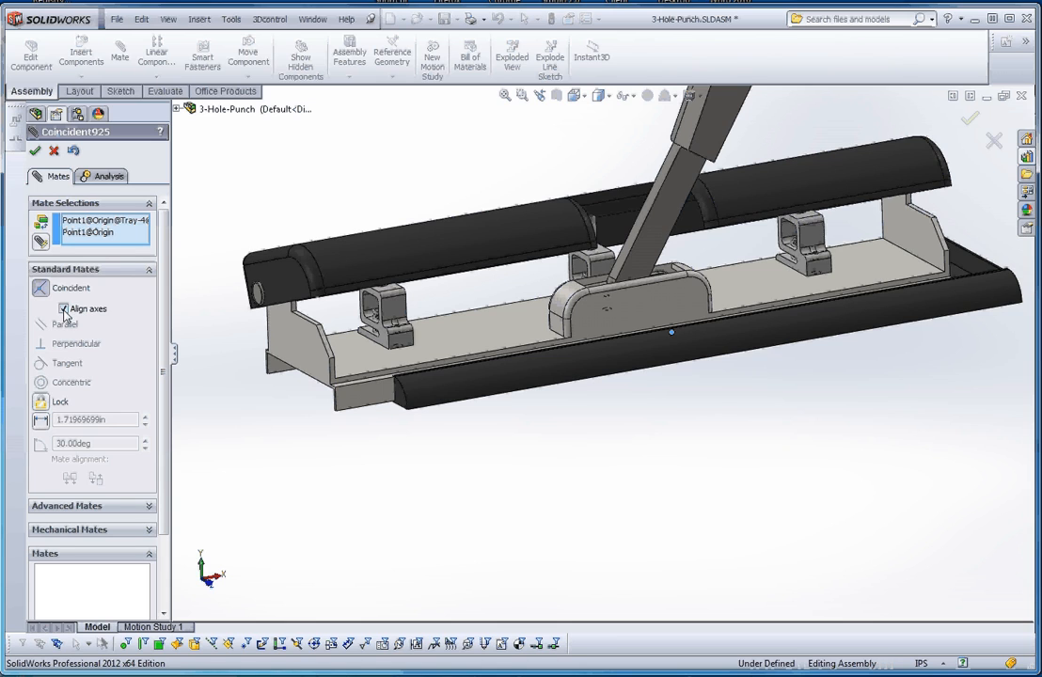
click(34, 151)
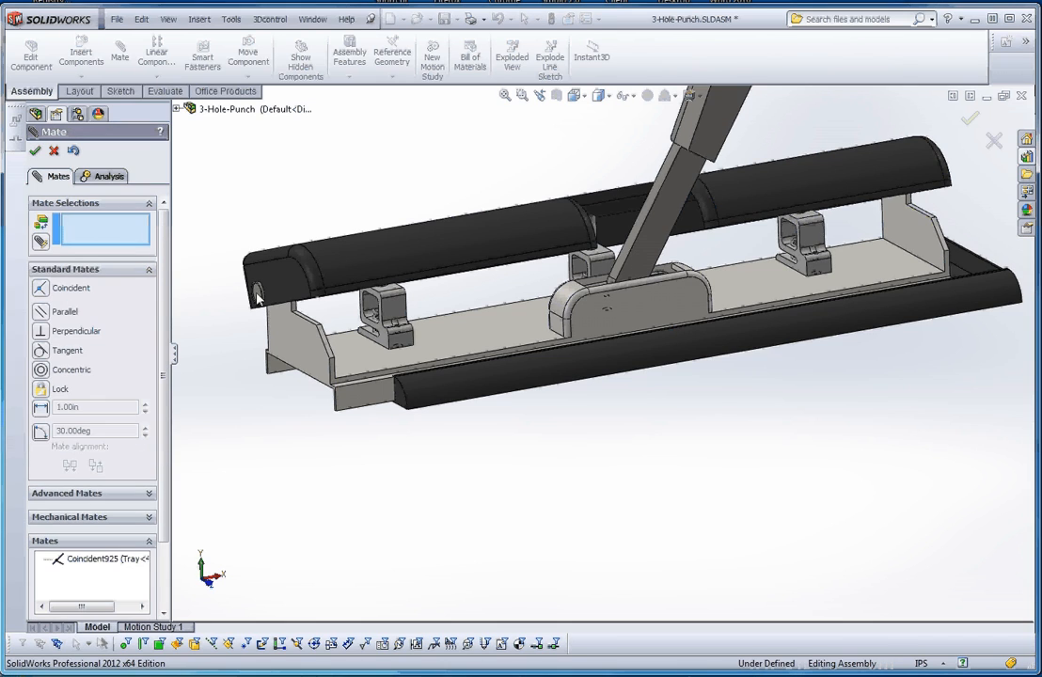
click(34, 150)
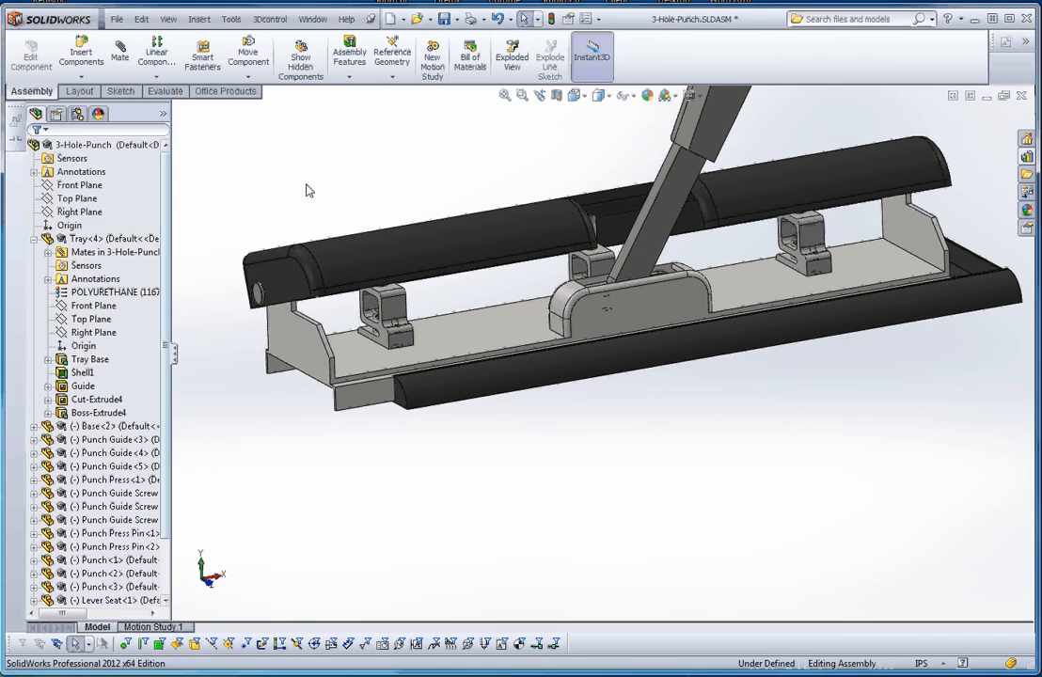
- Try to move the Tray to check its constraint, and select it in the component tree
drag(486, 383, 467, 400)
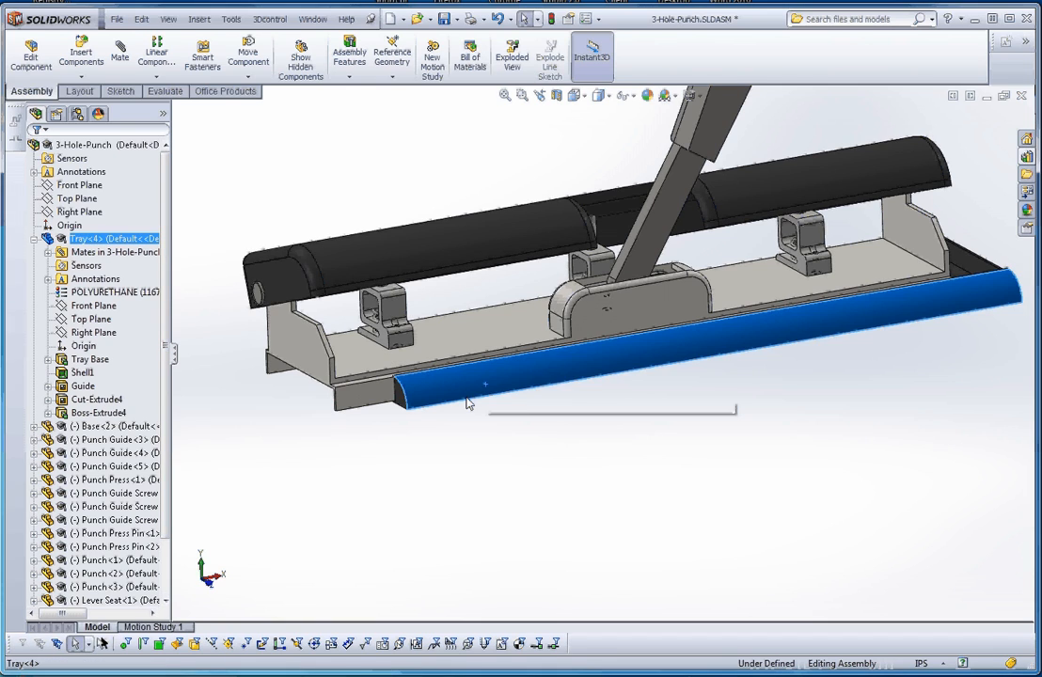
click(461, 449)
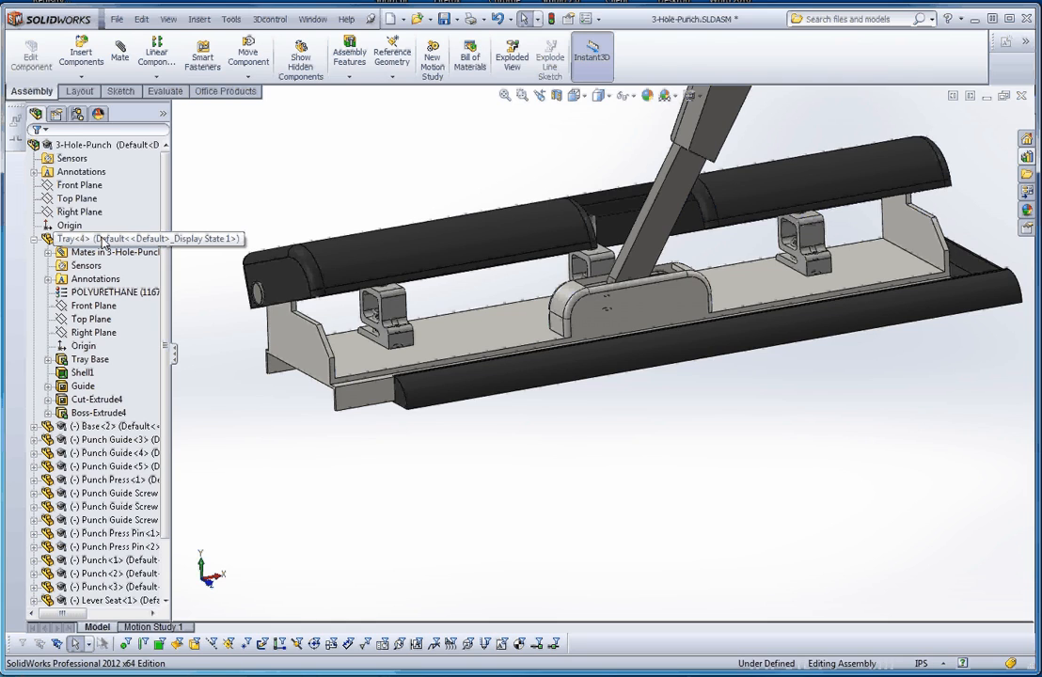
click(103, 241)
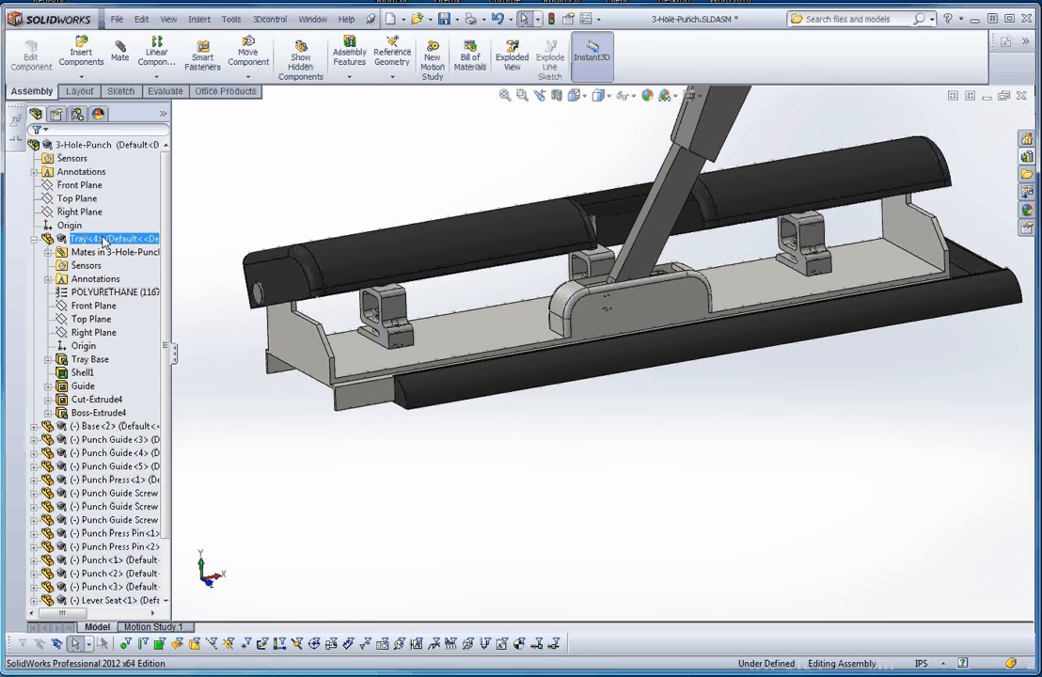
- Fix the Tray component in place in the assembly
right_click(103, 241)
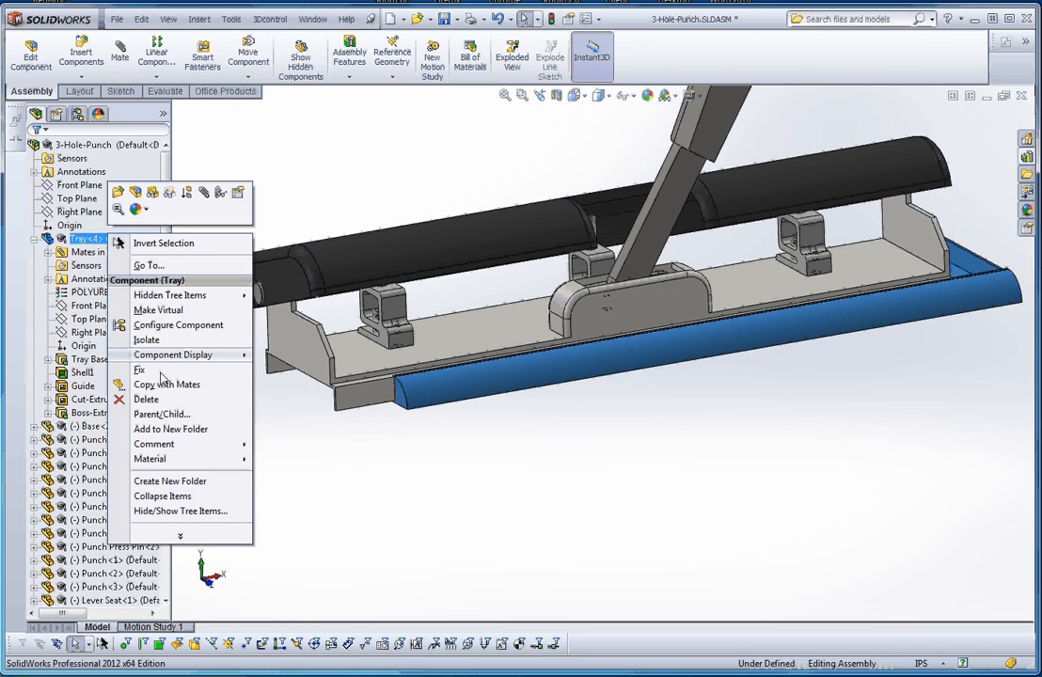
click(139, 369)
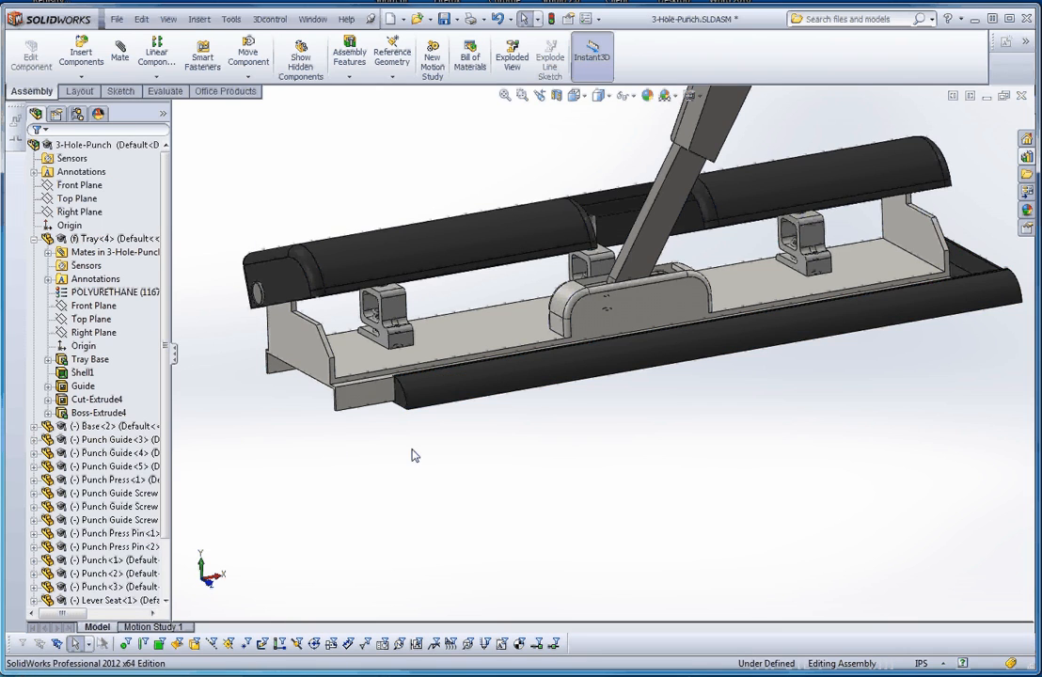
scroll(414, 449, up, 2)
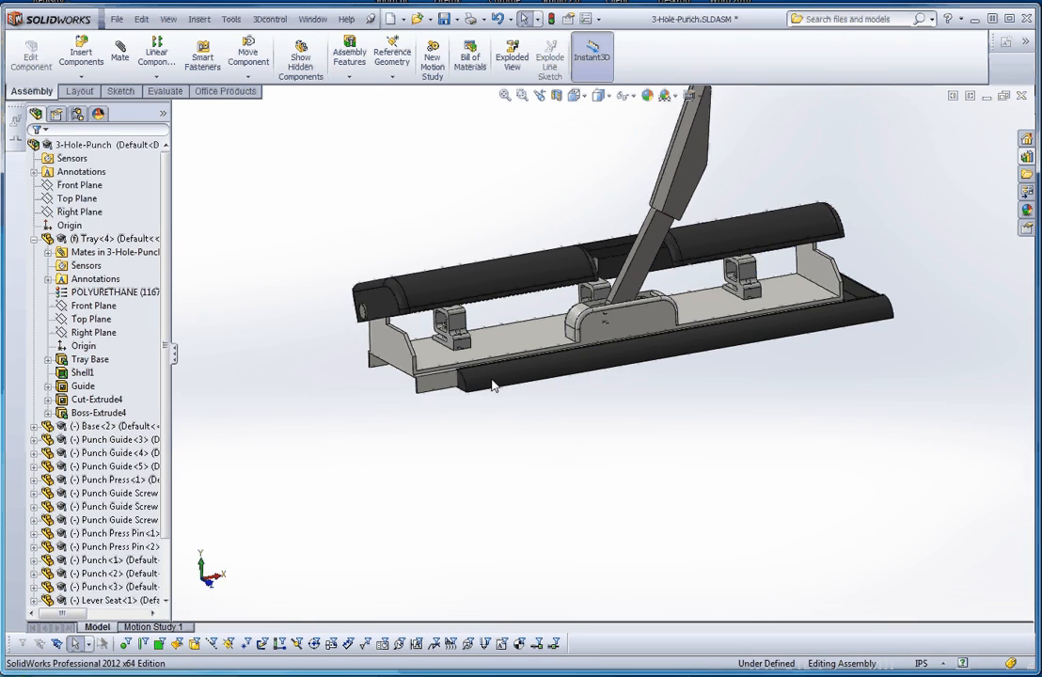
- Delete the inactive coincident mate between the Tray's origin and the assembly origin
click(48, 252)
click(114, 322)
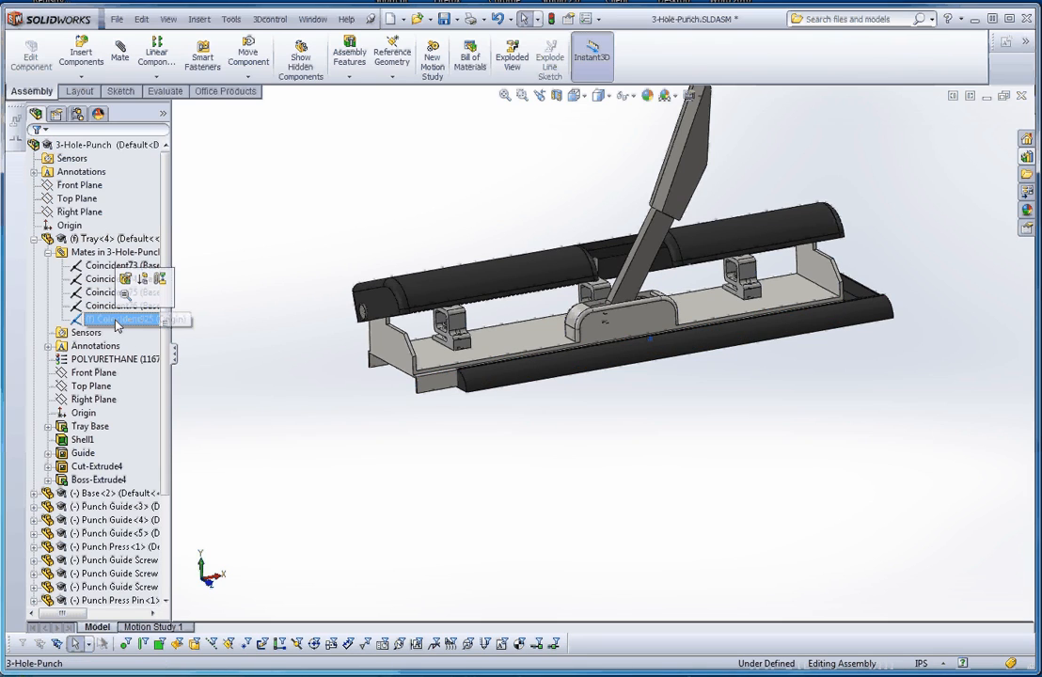
click(228, 331)
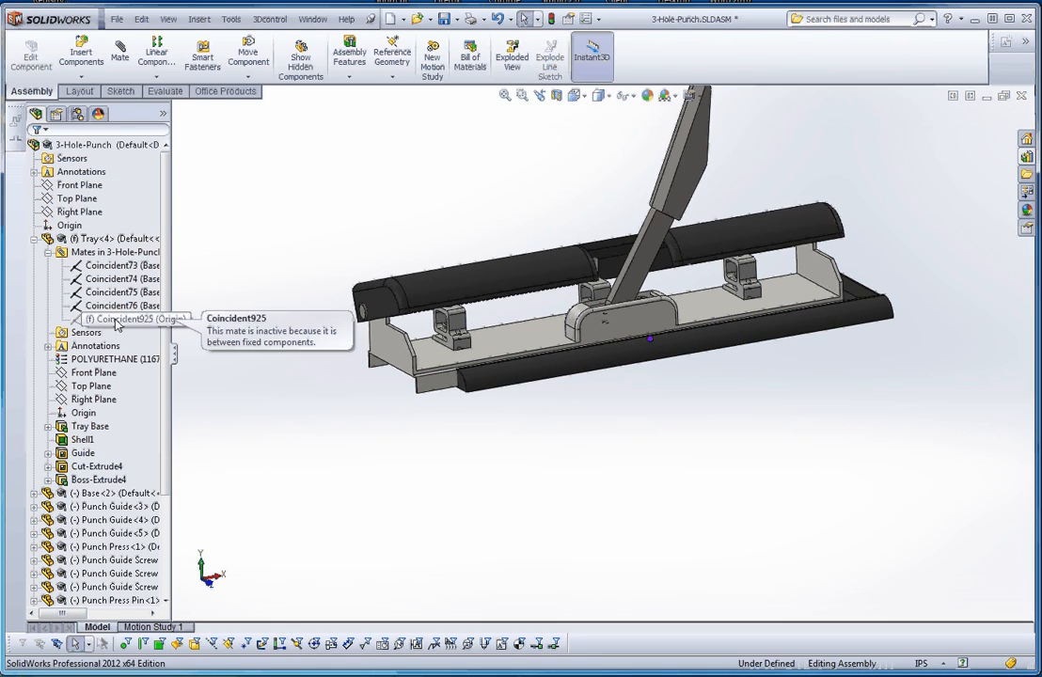
right_click(116, 323)
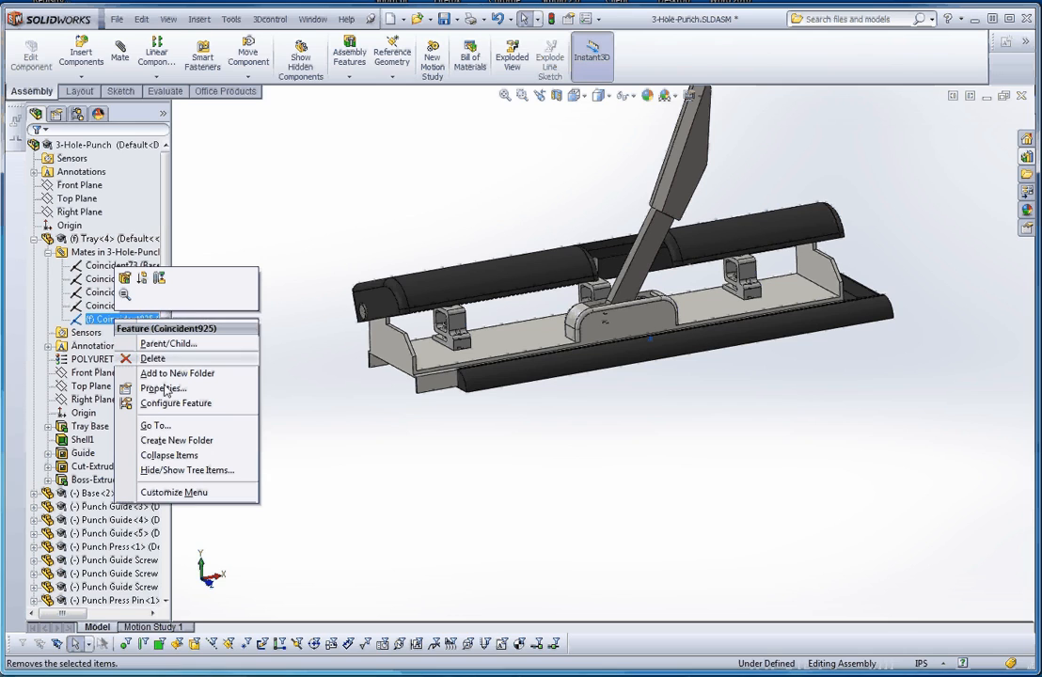
click(143, 343)
click(660, 267)
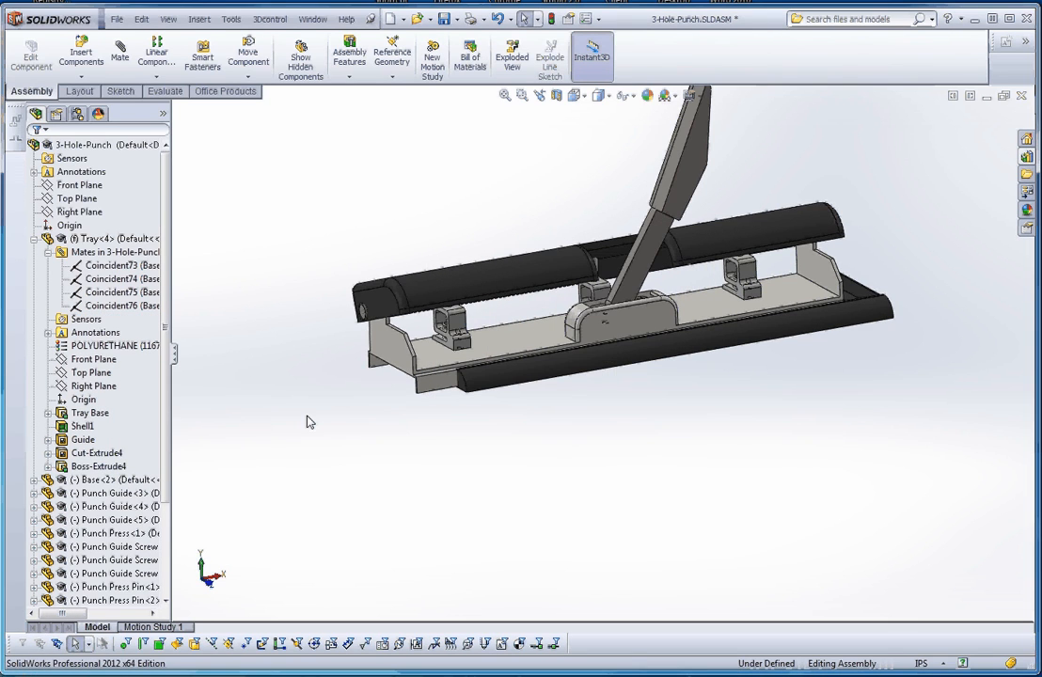
- Try to move the fixed Tray to check that it is held in place
drag(513, 374, 478, 414)
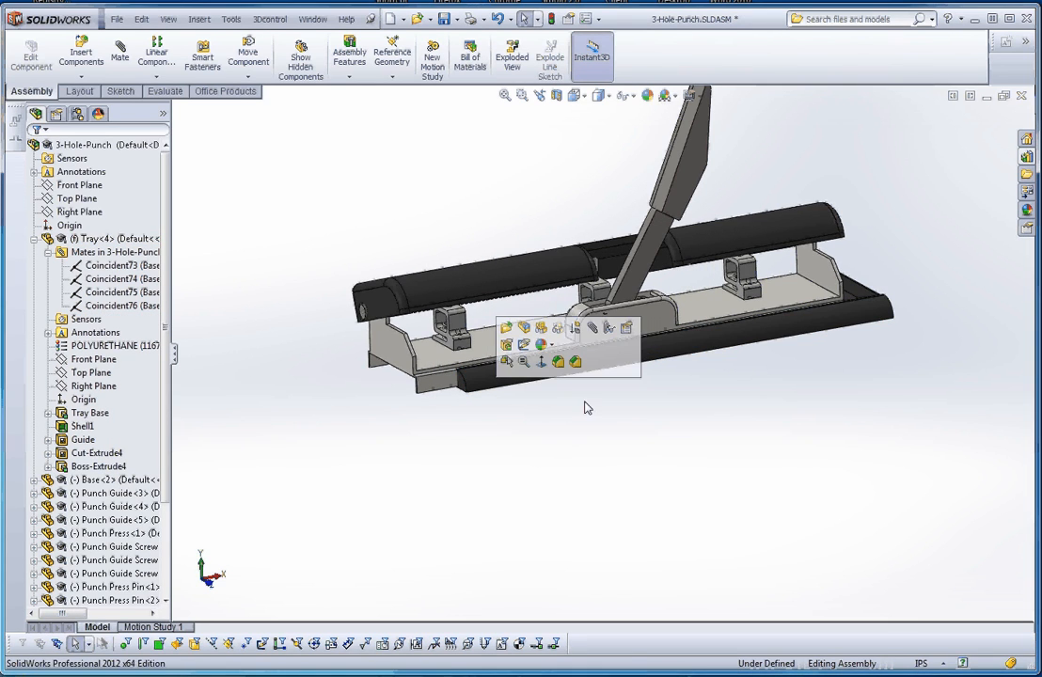
scroll(678, 369, down, 2)
scroll(676, 379, up, 4)
scroll(669, 378, down, 1)
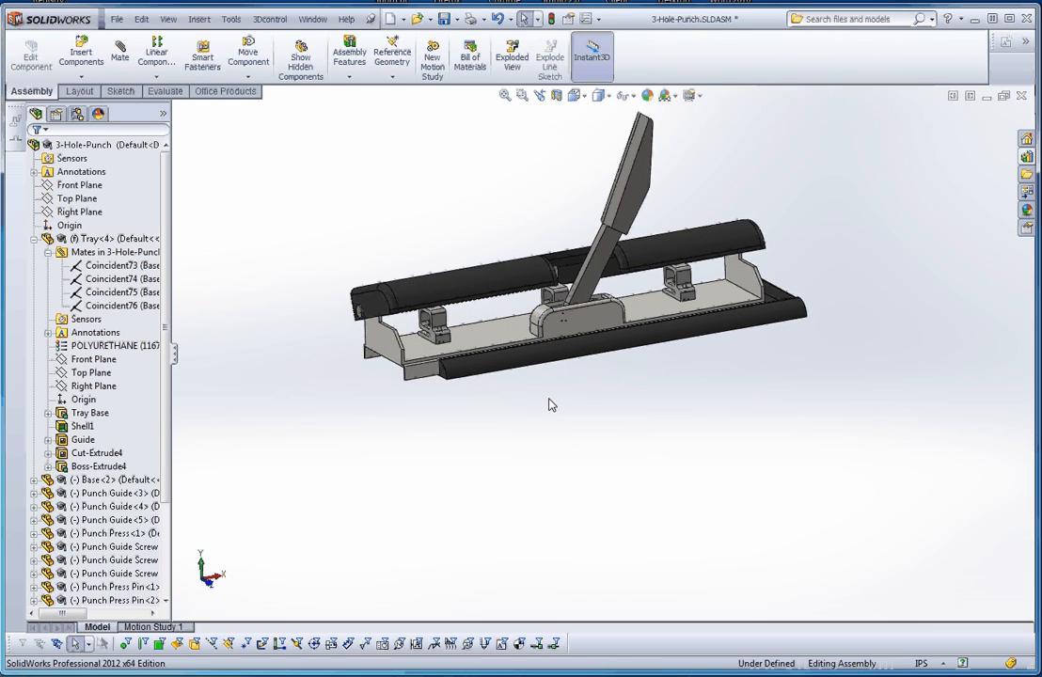
- Open the Base component from the assembly as a part in its own window
scroll(508, 410, down, 2)
click(477, 321)
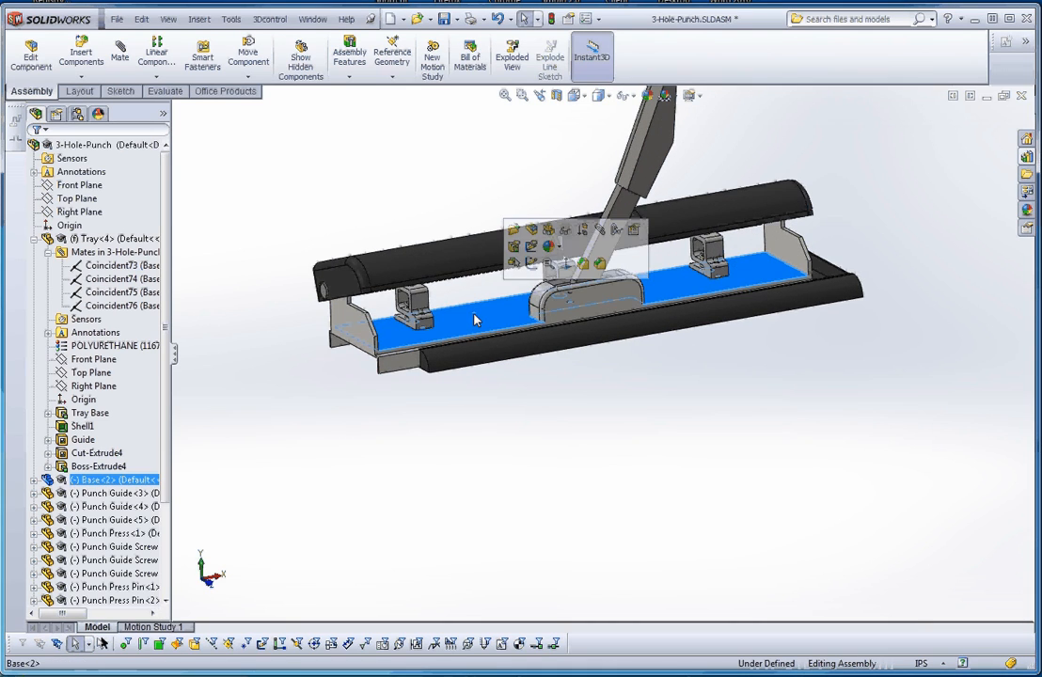
right_click(477, 319)
click(484, 269)
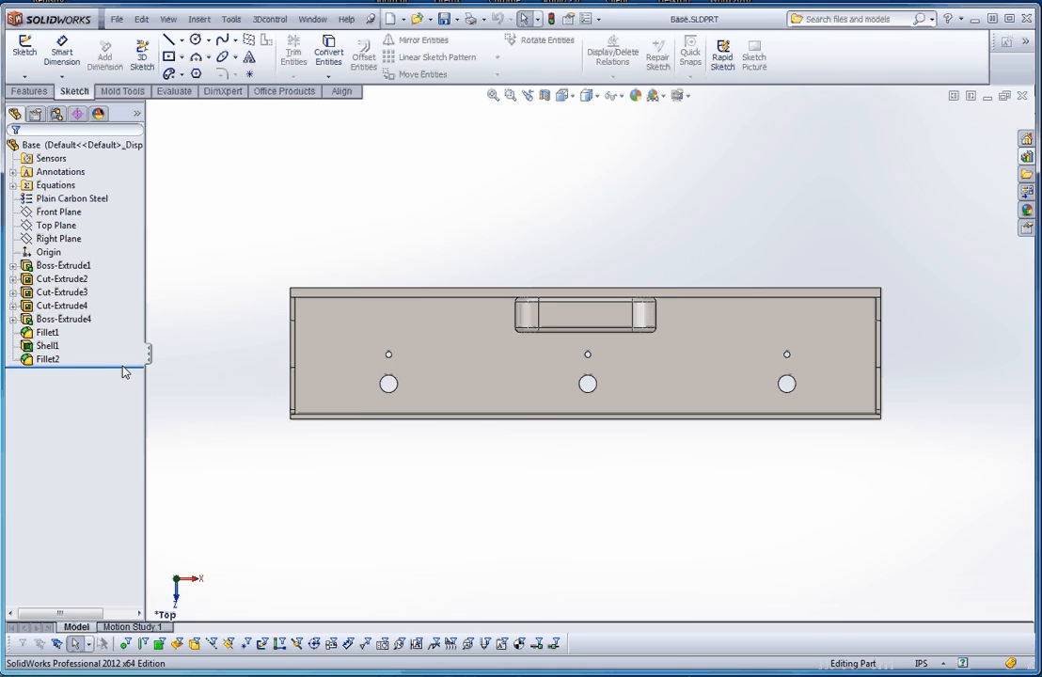
- Inspect Sketch1 of the Base's Boss-Extrude1 with all following features rolled back, and roll the part forward to the end again
drag(122, 368, 122, 272)
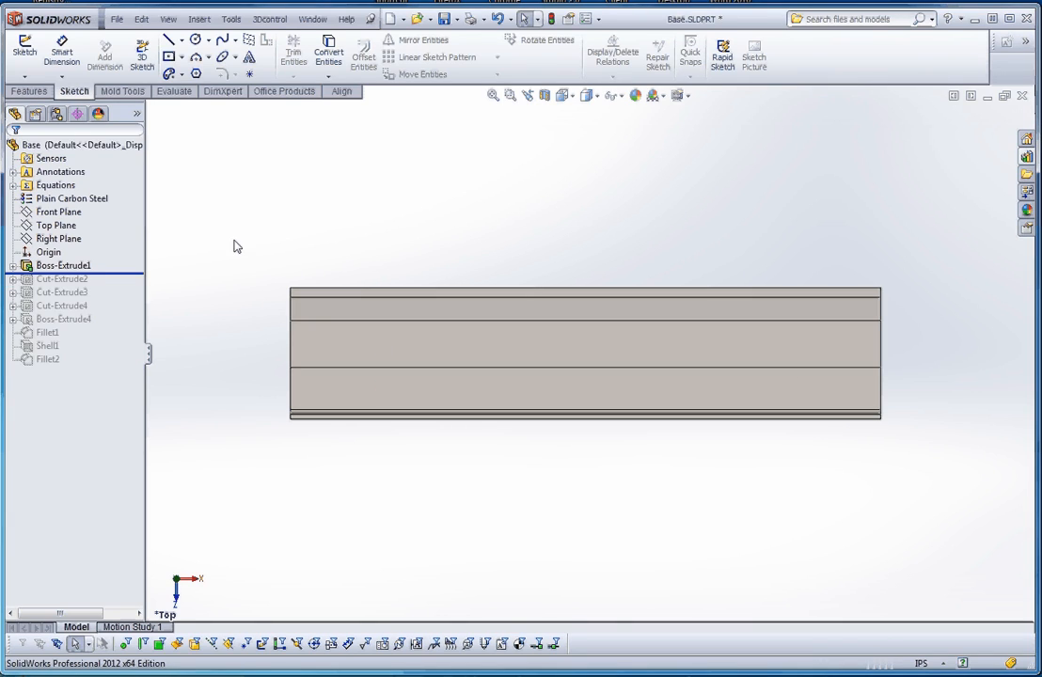
click(13, 266)
right_click(68, 275)
click(83, 239)
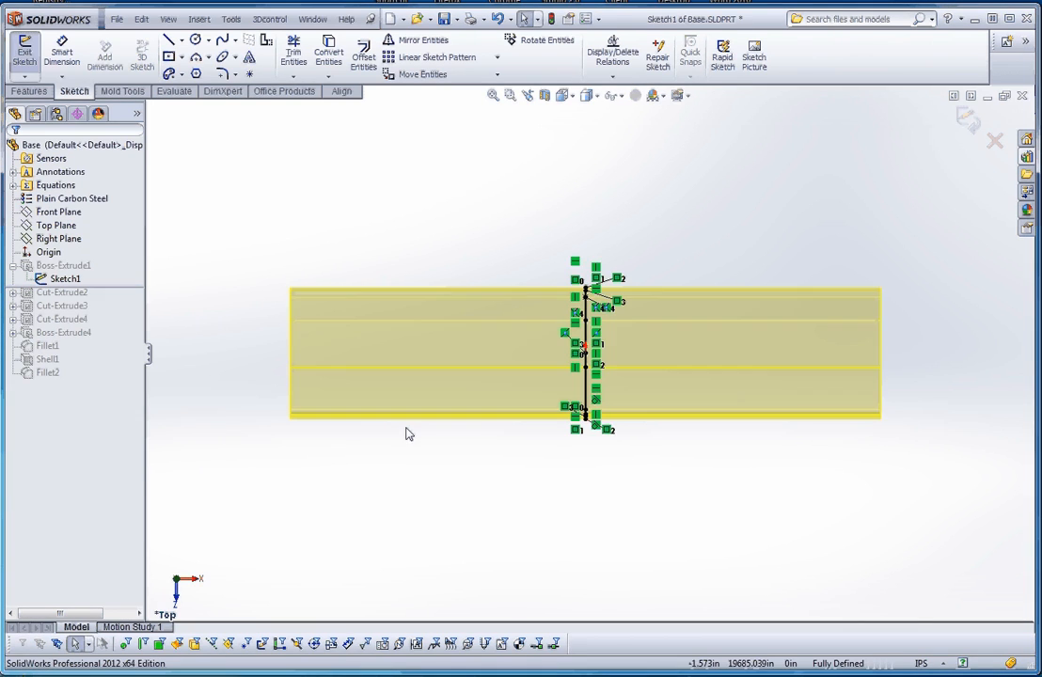
mouse_move(405, 429)
middle_down()
mouse_move(383, 255)
mouse_move(400, 251)
middle_up()
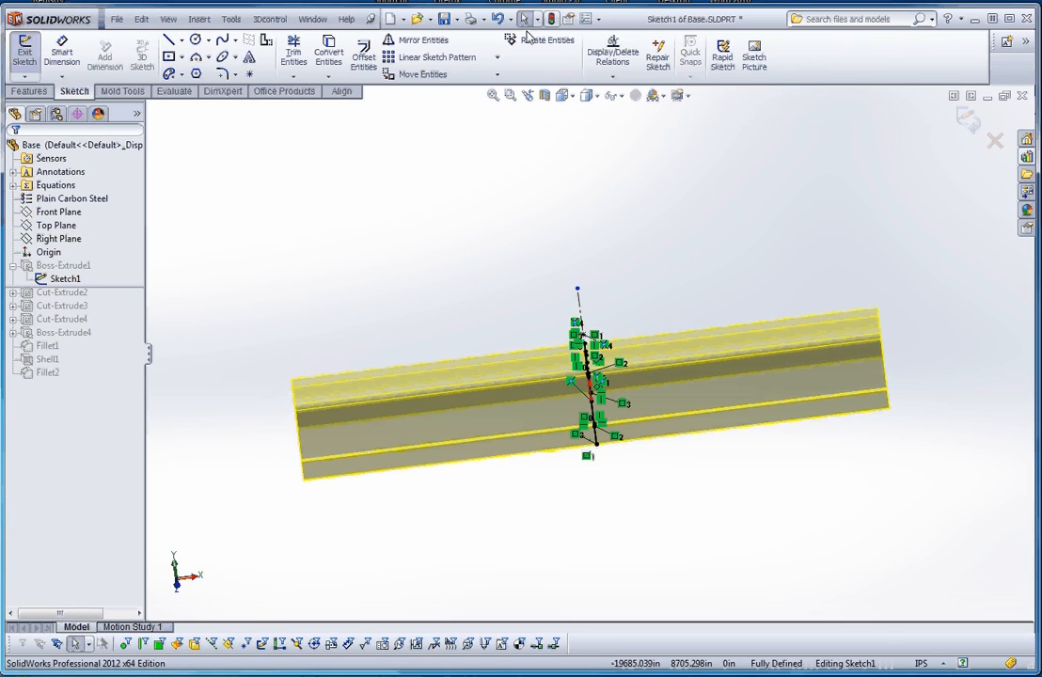
click(967, 120)
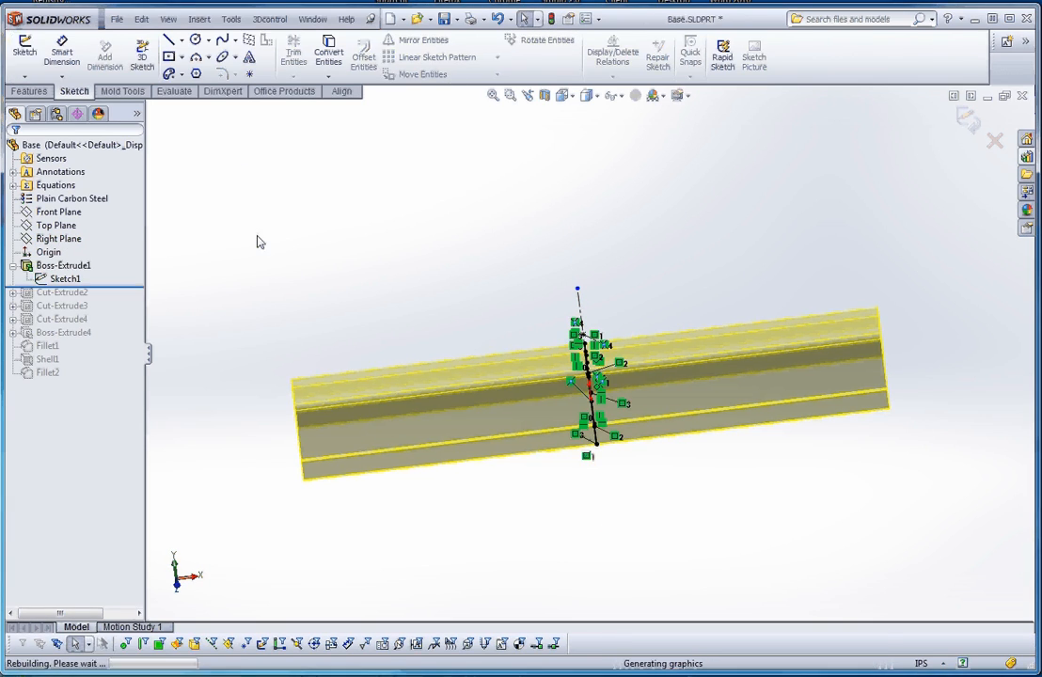
drag(120, 289, 83, 386)
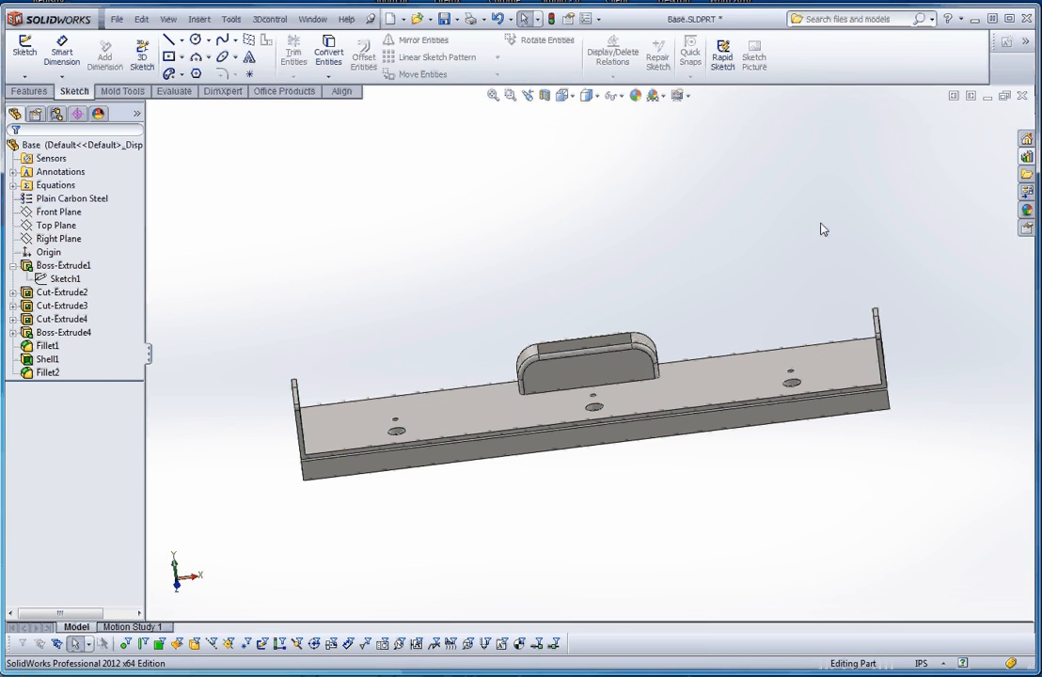
- Close the Base part without saving it, keeping its changes in the assembly
click(1021, 98)
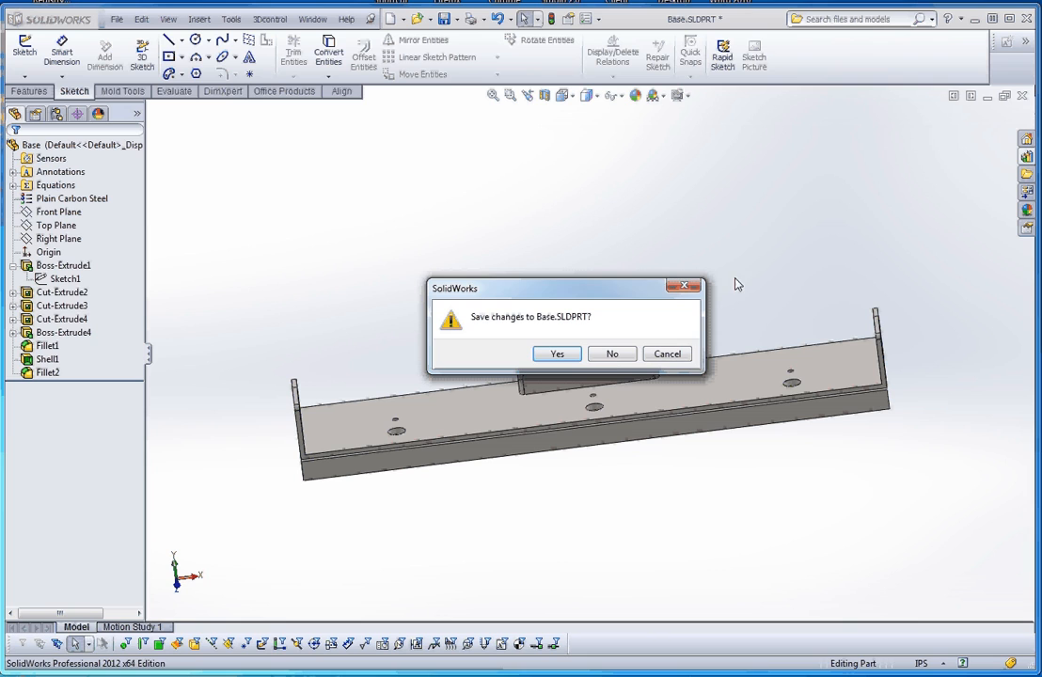
click(613, 354)
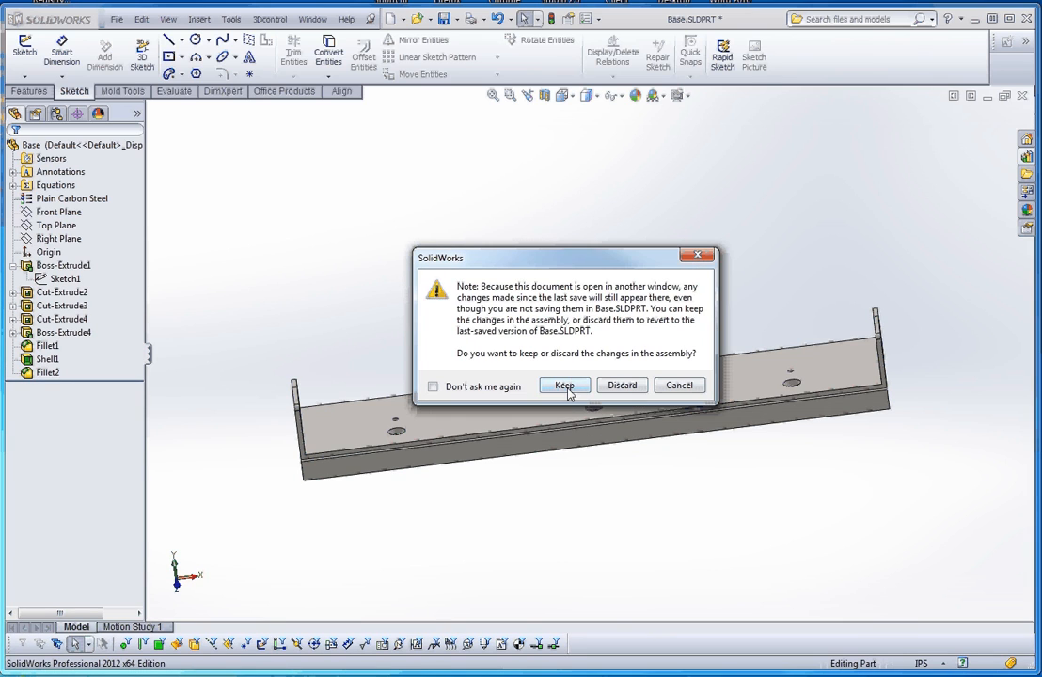
click(567, 387)
click(800, 158)
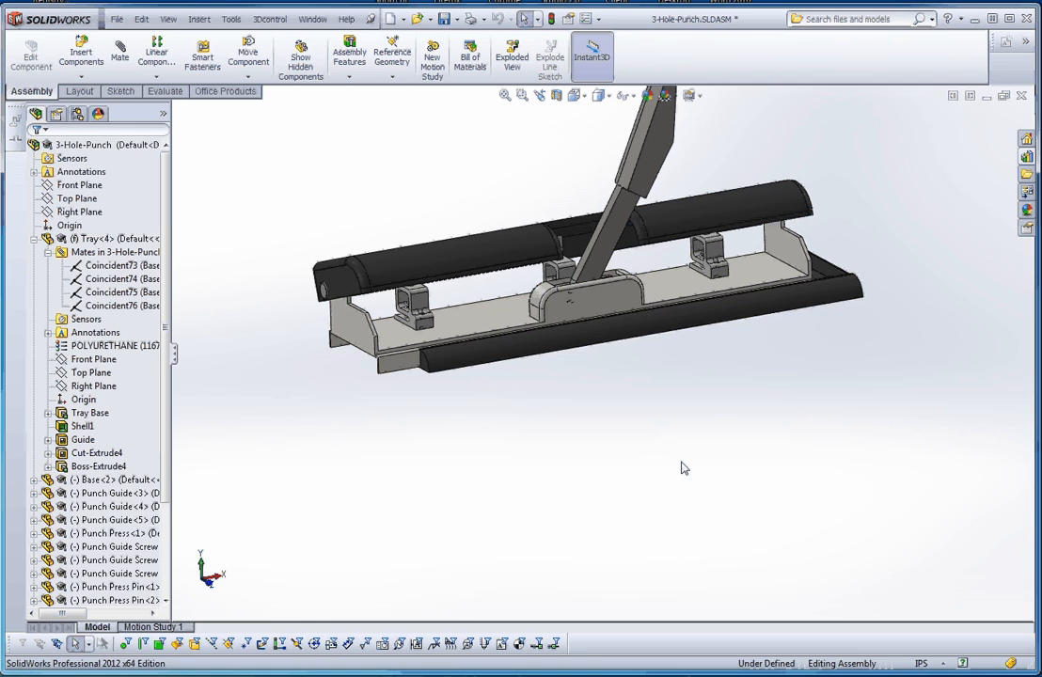
- Move the Base sideways along the Tray to test its remaining freedom of movement
mouse_move(672, 442)
middle_down()
mouse_move(681, 479)
mouse_move(680, 457)
middle_up()
scroll(721, 443, up, 2)
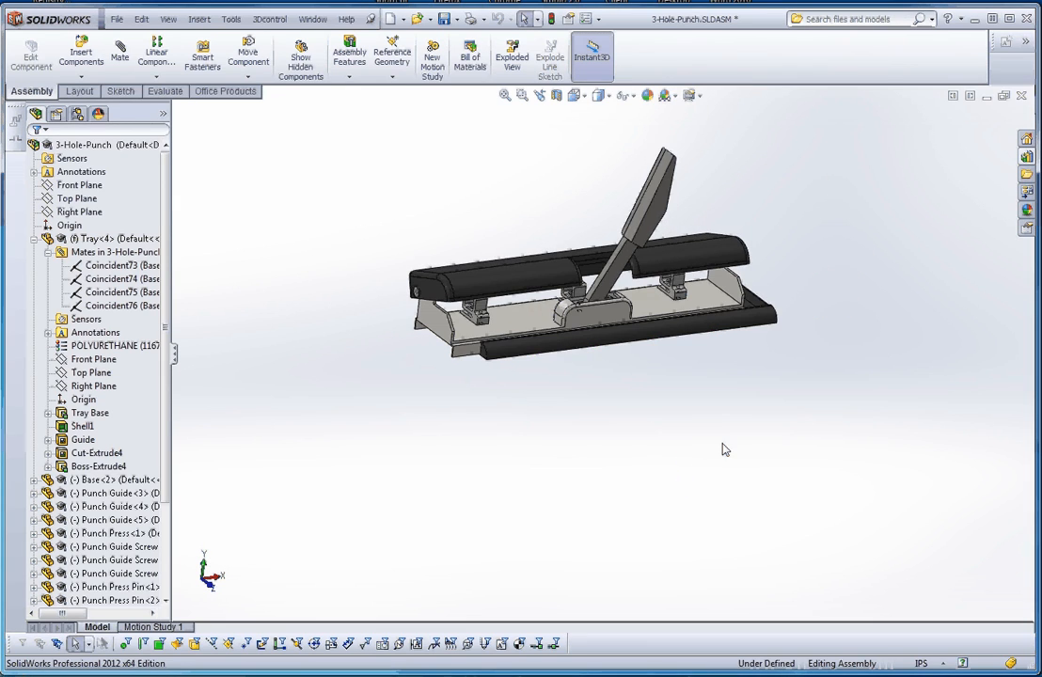
scroll(632, 320, down, 4)
scroll(458, 345, down, 3)
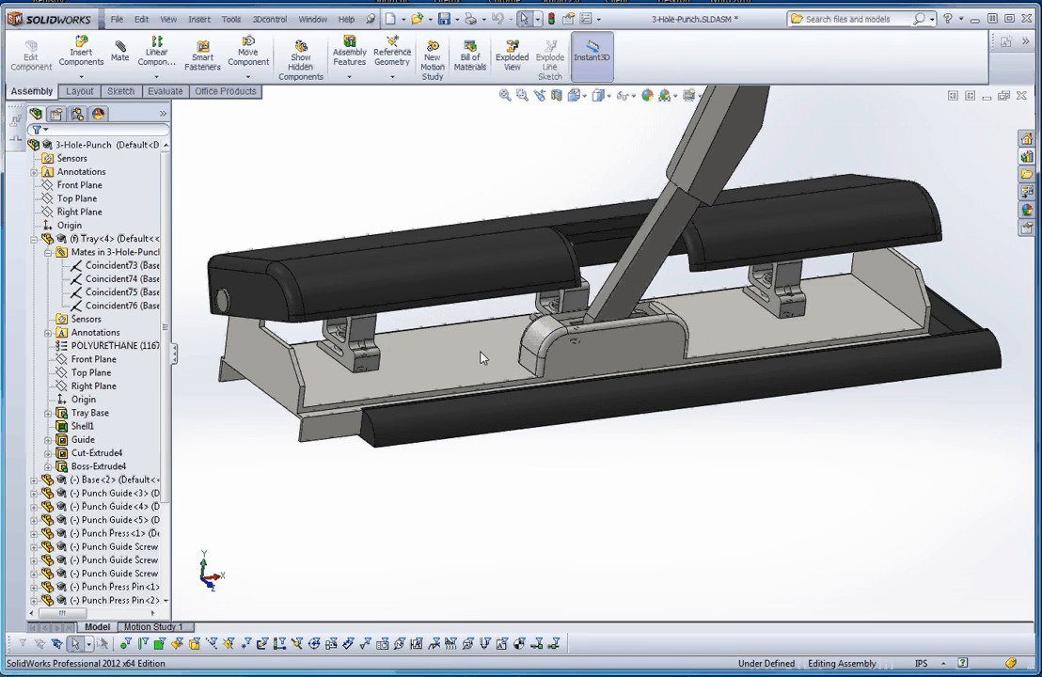
drag(432, 368, 508, 381)
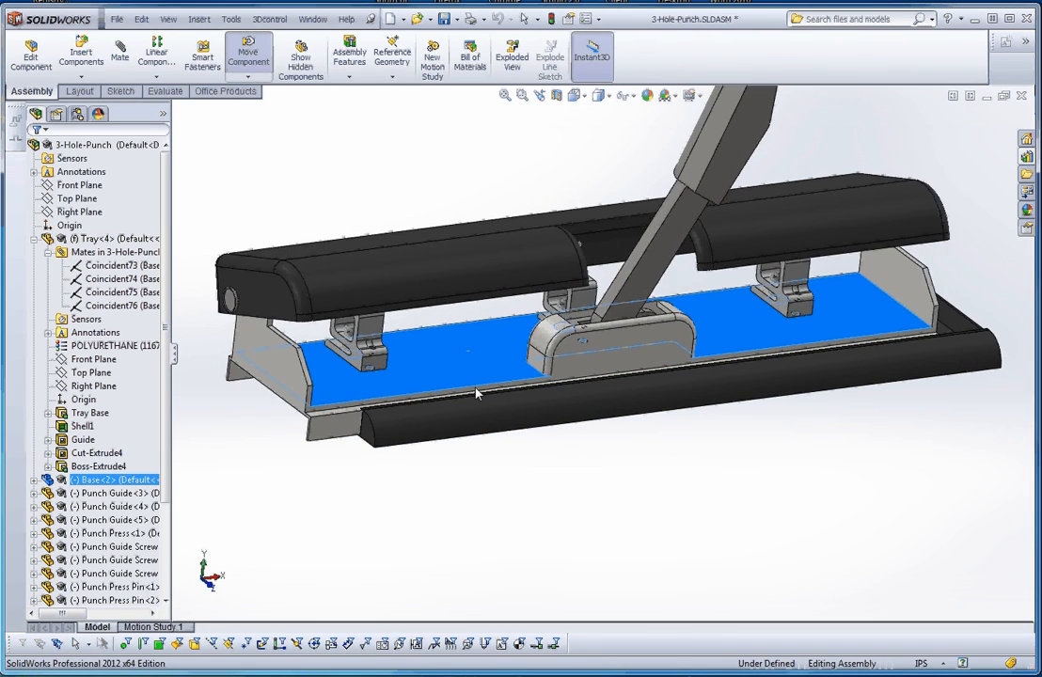
key(Escape)
scroll(505, 476, up, 3)
scroll(551, 374, down, 3)
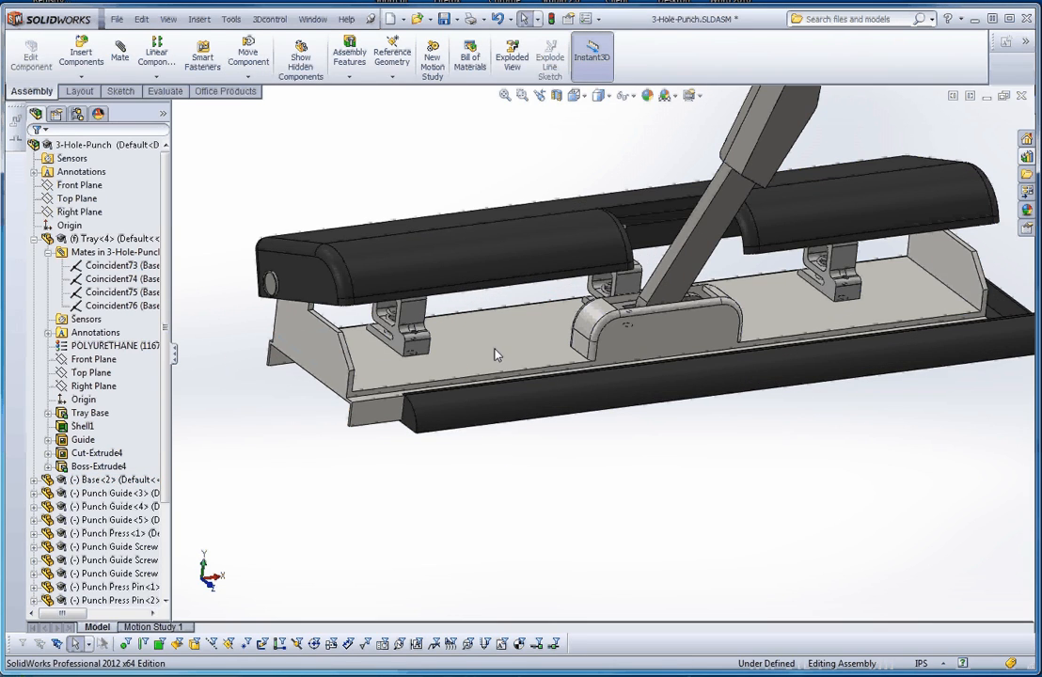
- Mate the Base's Right Plane coincident with the assembly's Right Plane
click(429, 369)
click(34, 479)
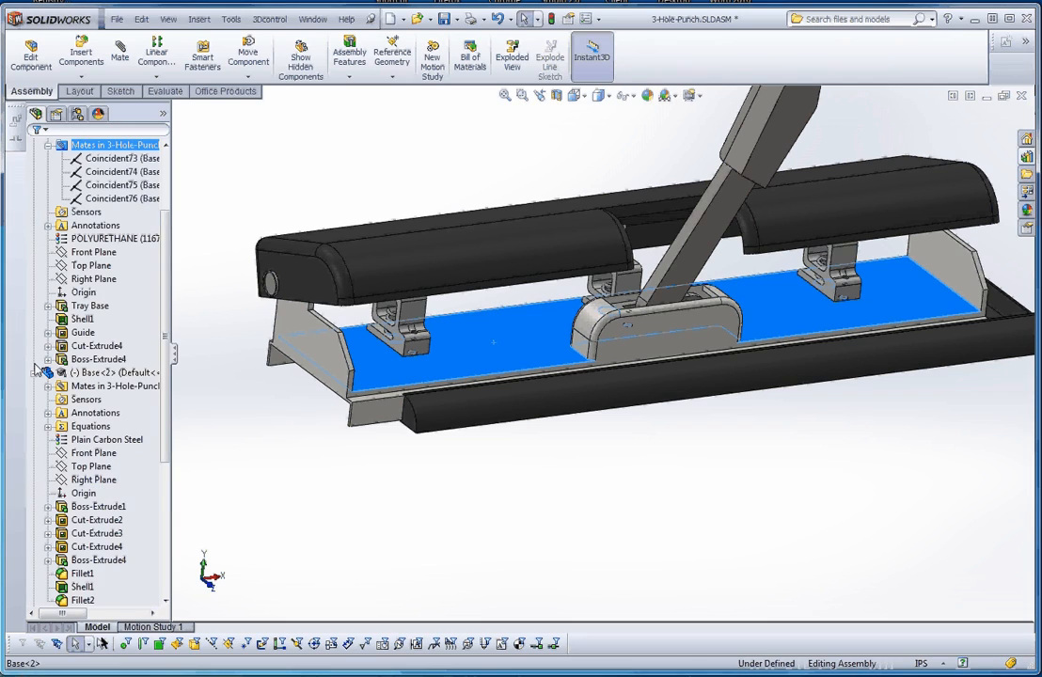
click(93, 479)
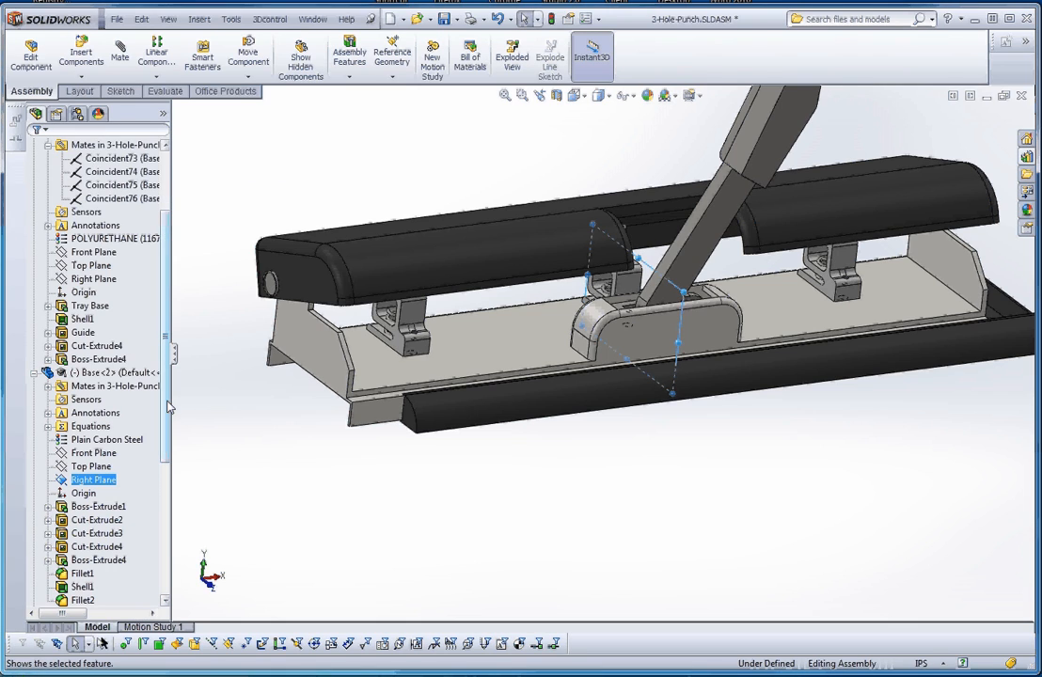
scroll(150, 353, up, 3)
ctrl+click(81, 213)
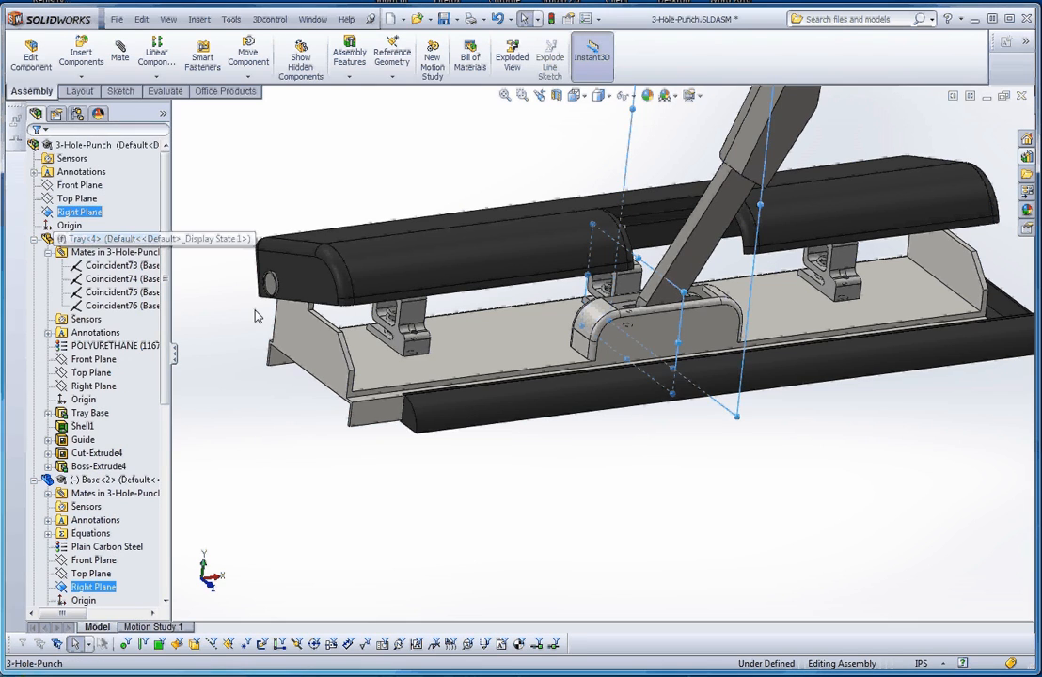
click(119, 57)
click(35, 152)
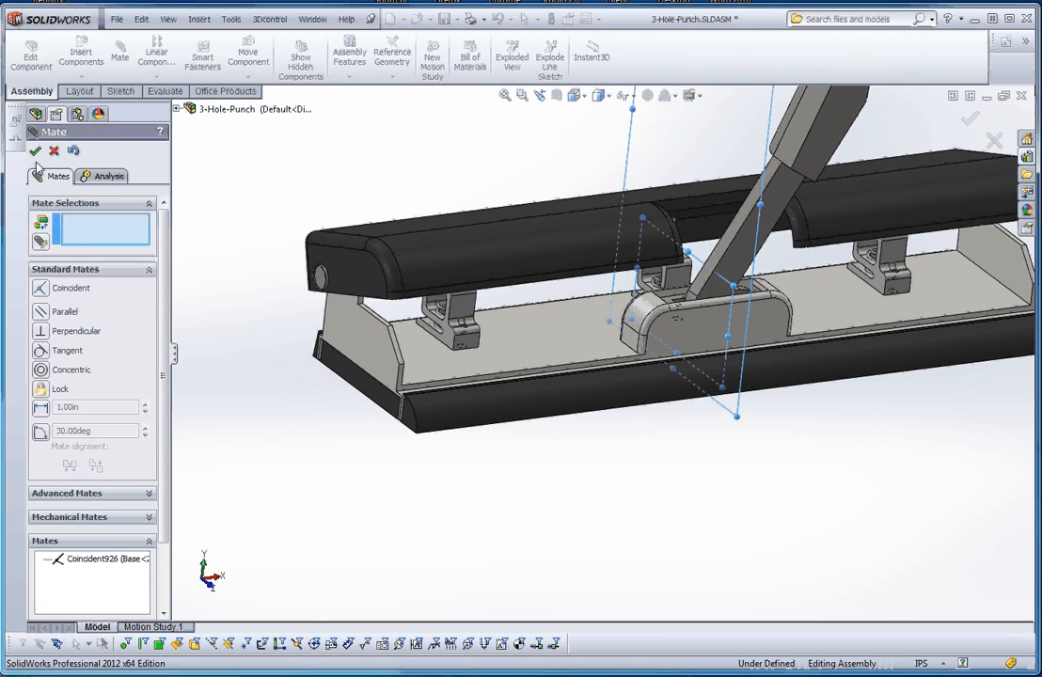
click(35, 151)
- Try to move the Base to check its constraint, and examine its alignment with the Tray
click(522, 367)
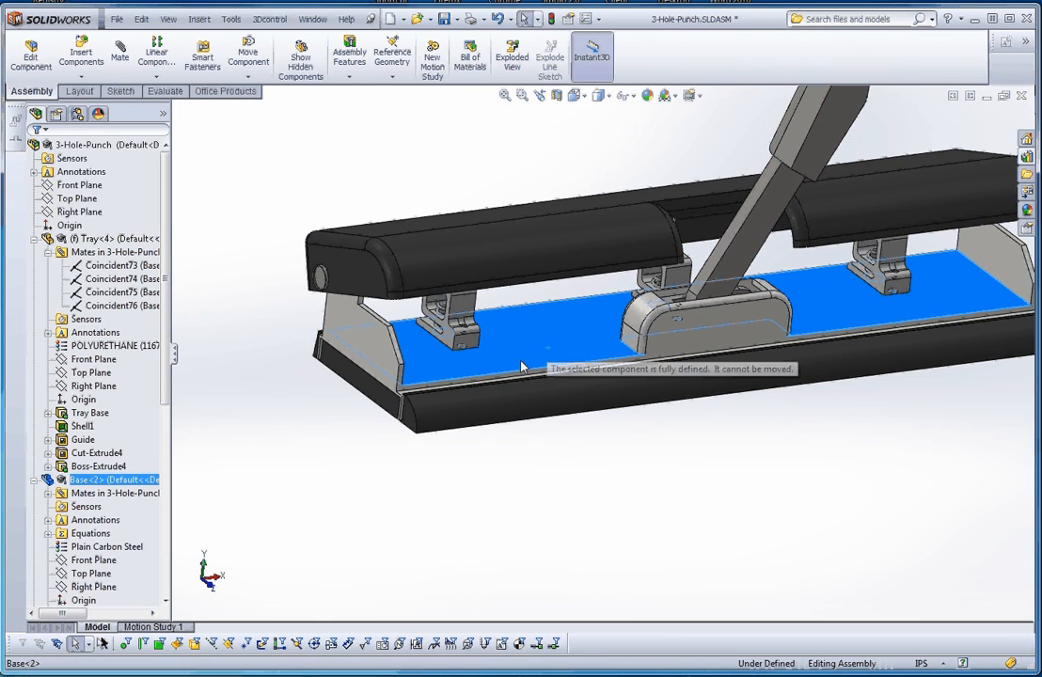
click(585, 511)
scroll(707, 477, down, 3)
scroll(603, 362, up, 3)
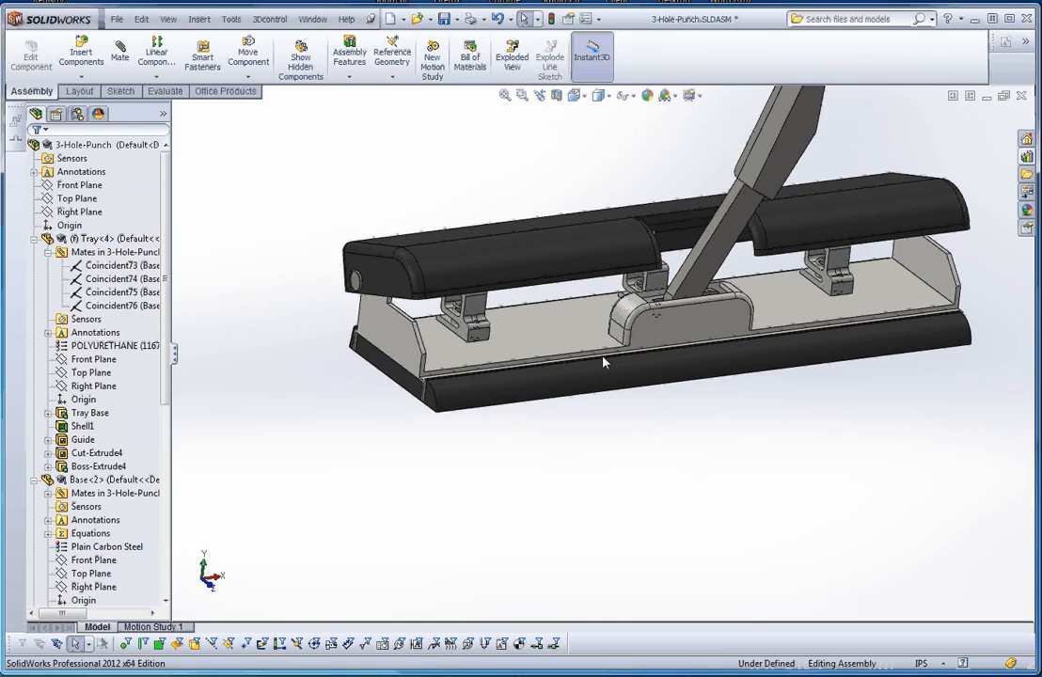
scroll(604, 362, up, 2)
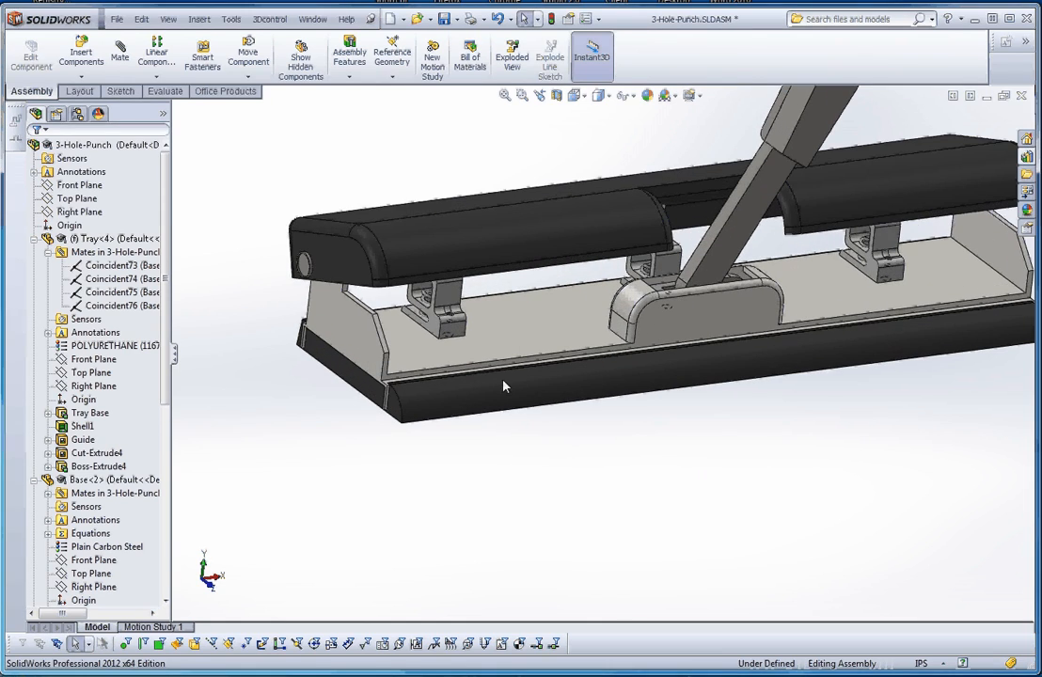
- Select the Punch Press and the middle Punch Guide to check how they are constrained, and examine the assembly from a lower angle
click(457, 239)
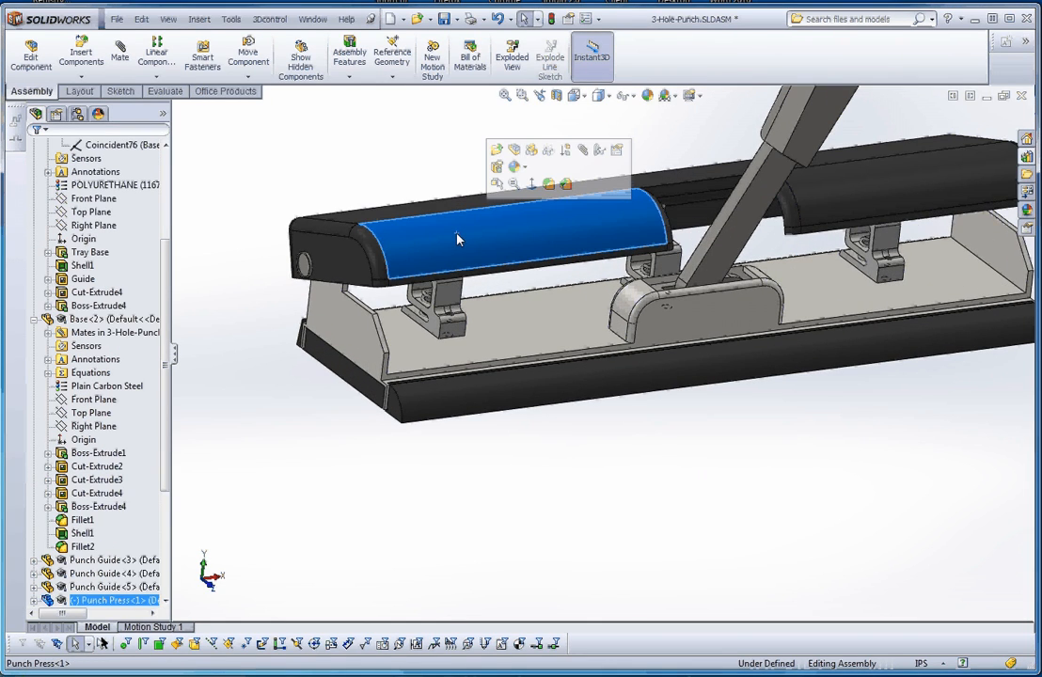
click(718, 407)
scroll(711, 379, down, 3)
scroll(670, 307, up, 2)
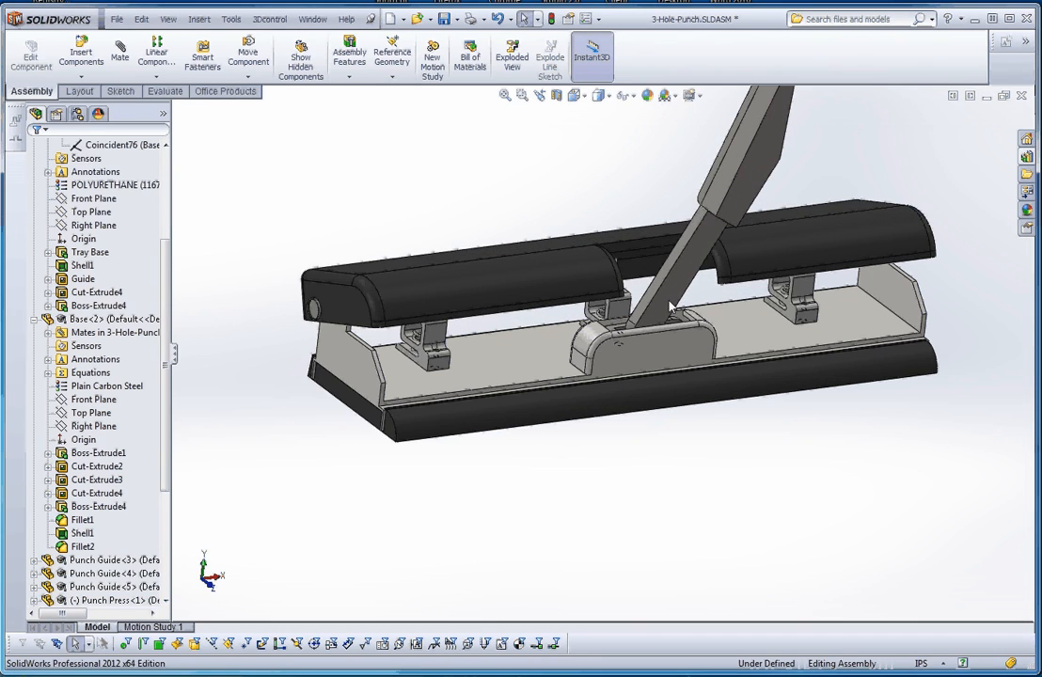
scroll(670, 308, up, 2)
click(639, 319)
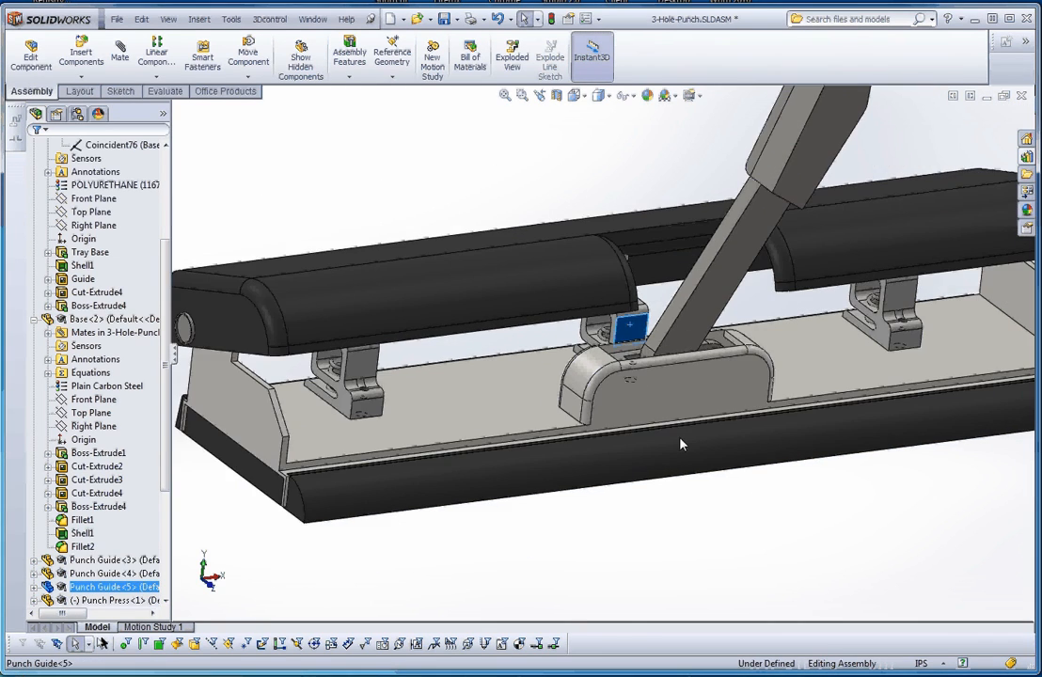
scroll(682, 444, down, 2)
click(661, 501)
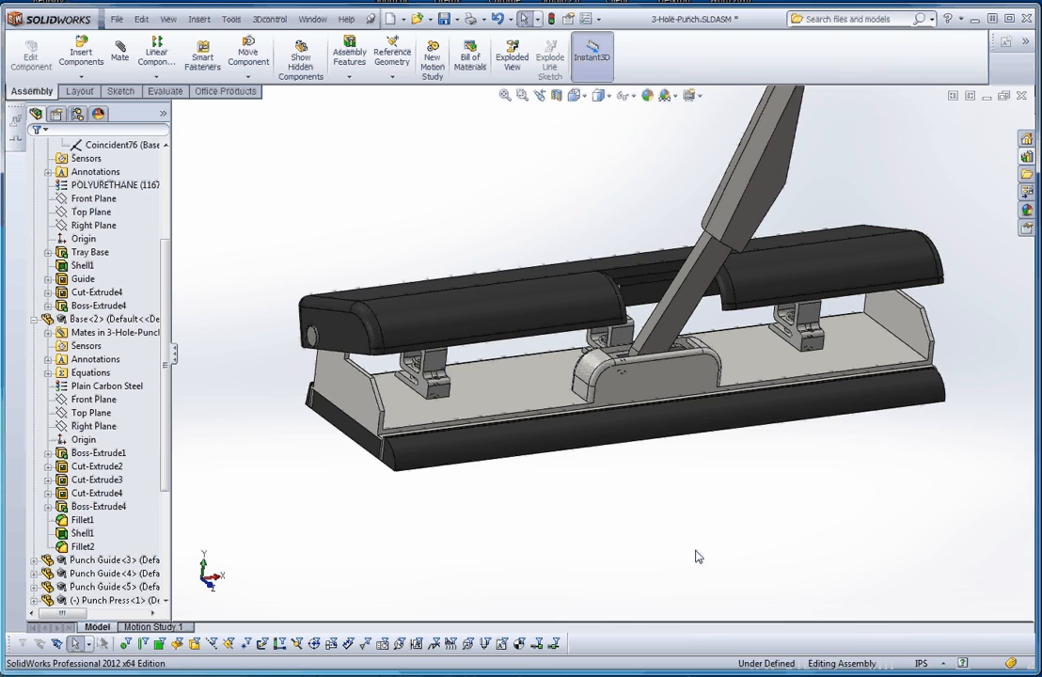
middle_drag(663, 535, 684, 436)
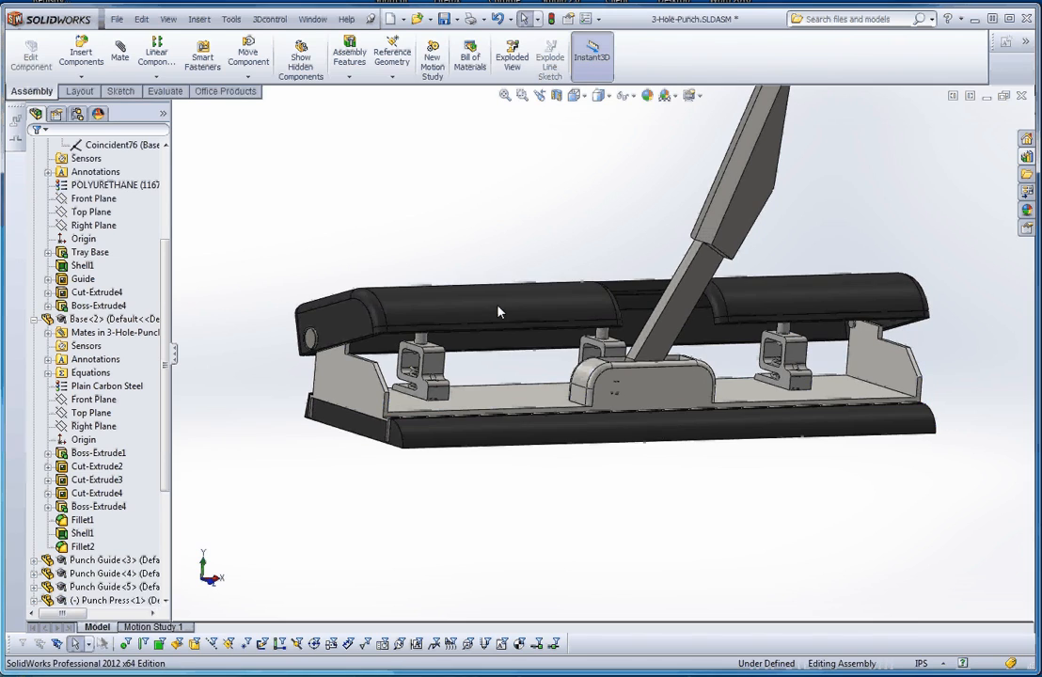
- Swing the Punch Press upward to expose the three punches and Punch Guides
drag(497, 304, 497, 230)
click(744, 474)
scroll(766, 457, down, 1)
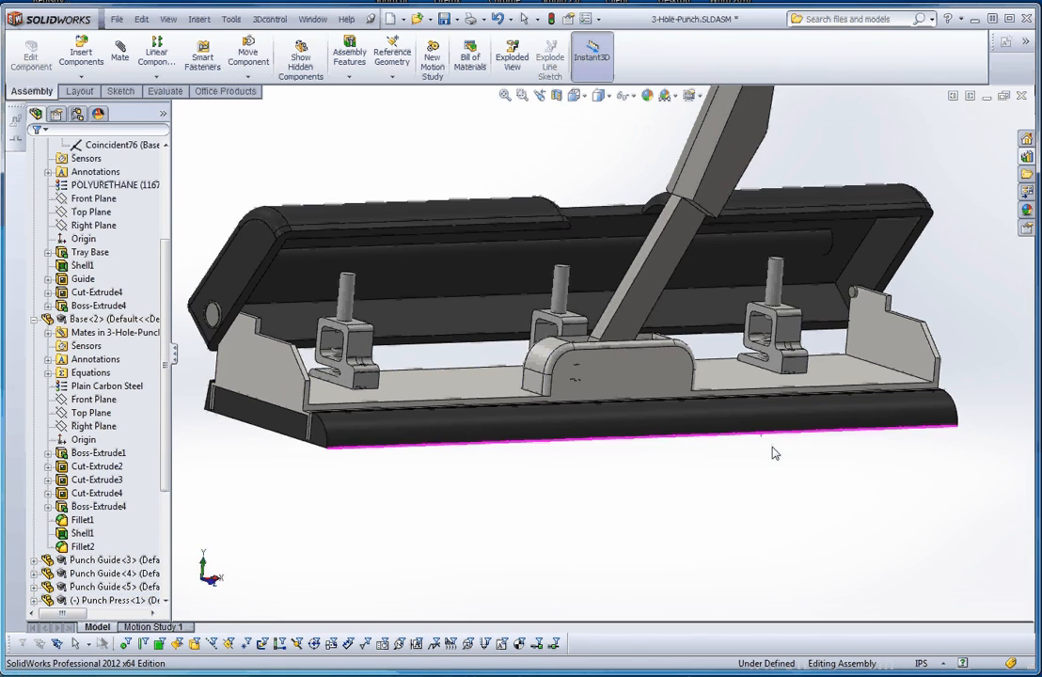
- Examine the Punch Guides, punches and springs up close from the front and from above
middle_drag(774, 451, 795, 449)
scroll(737, 353, down, 7)
scroll(696, 386, up, 4)
scroll(696, 387, up, 5)
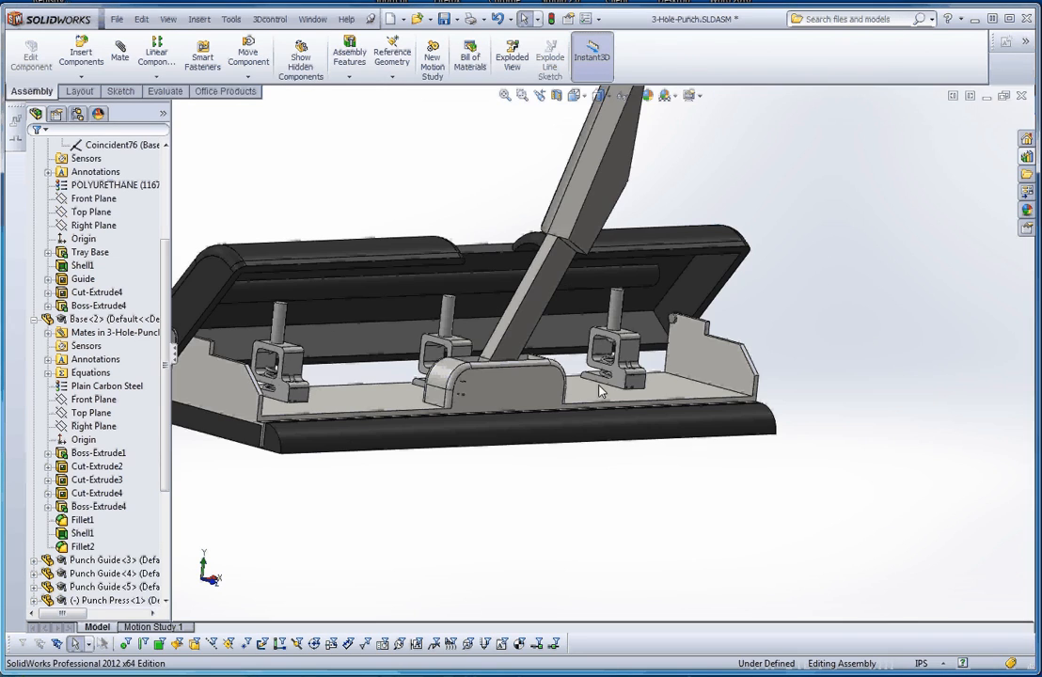
scroll(491, 358, down, 8)
scroll(491, 357, up, 4)
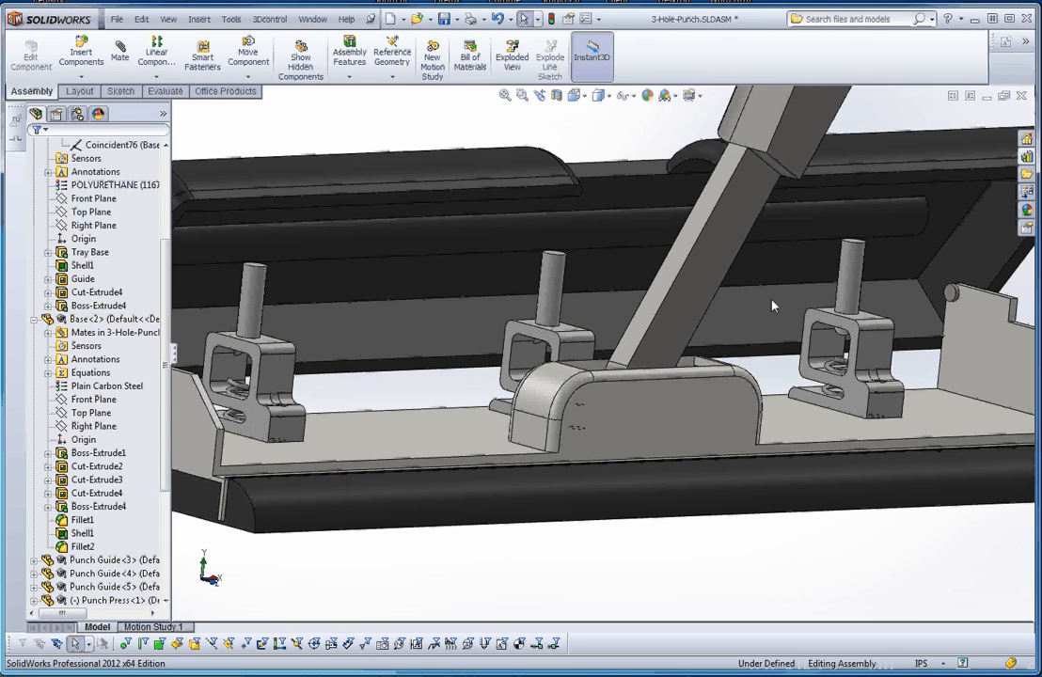
scroll(743, 325, up, 3)
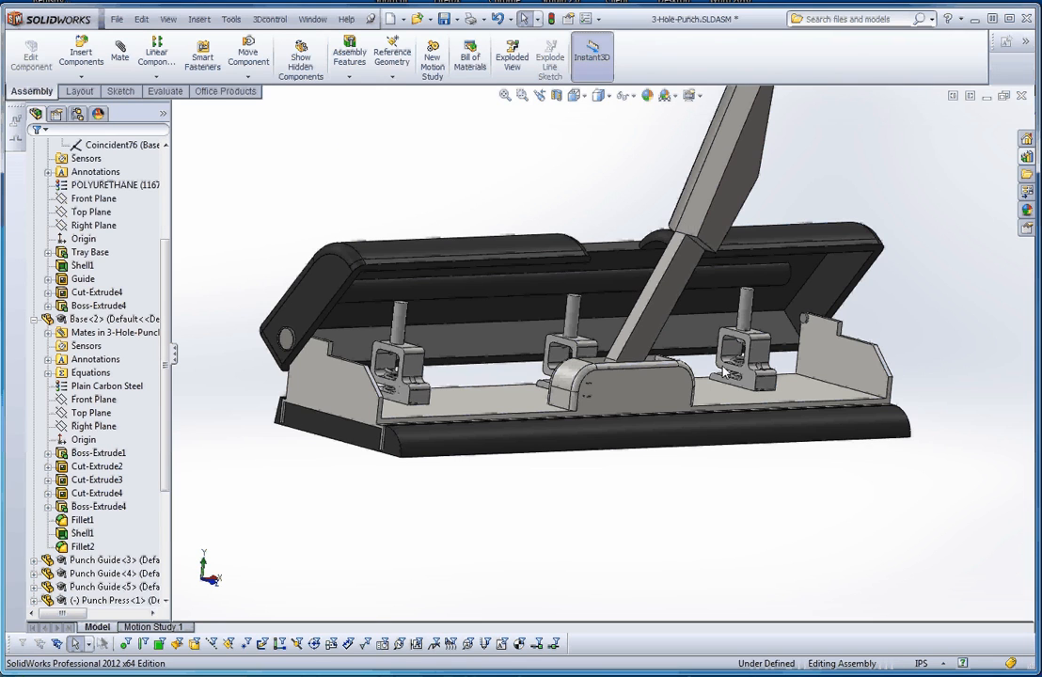
scroll(603, 407, down, 5)
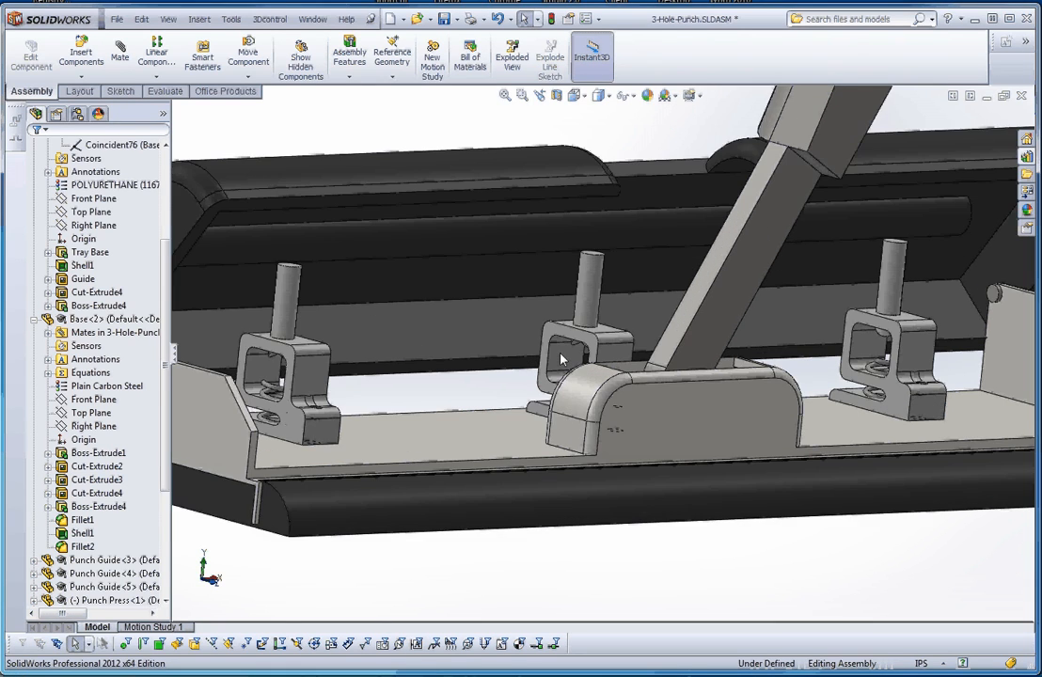
scroll(603, 406, up, 5)
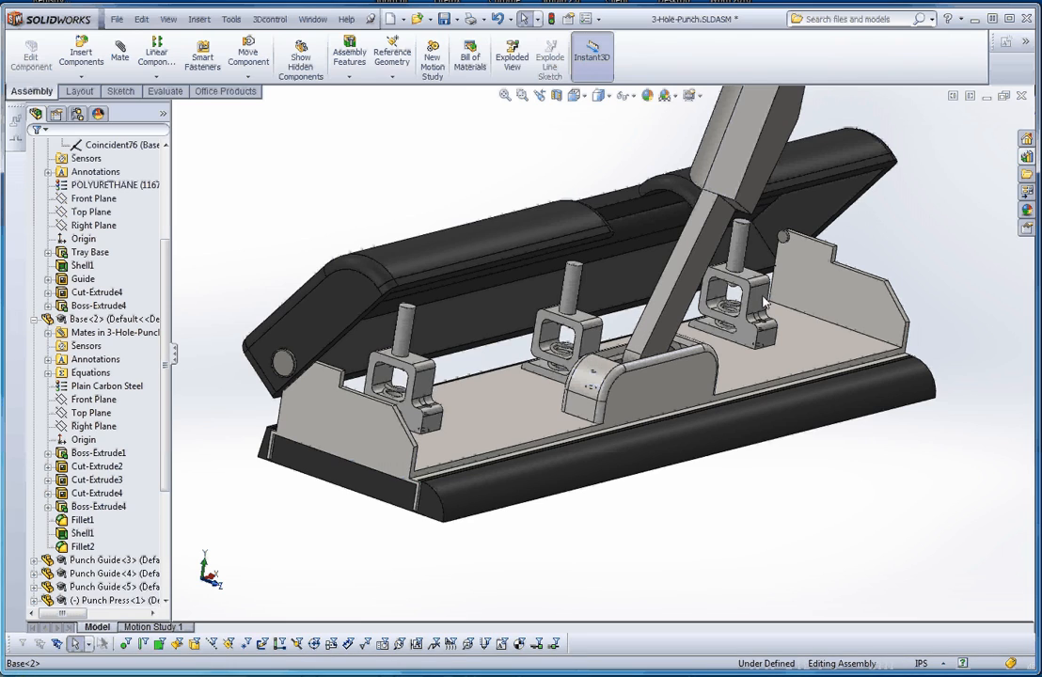
scroll(708, 344, up, 3)
scroll(708, 344, down, 3)
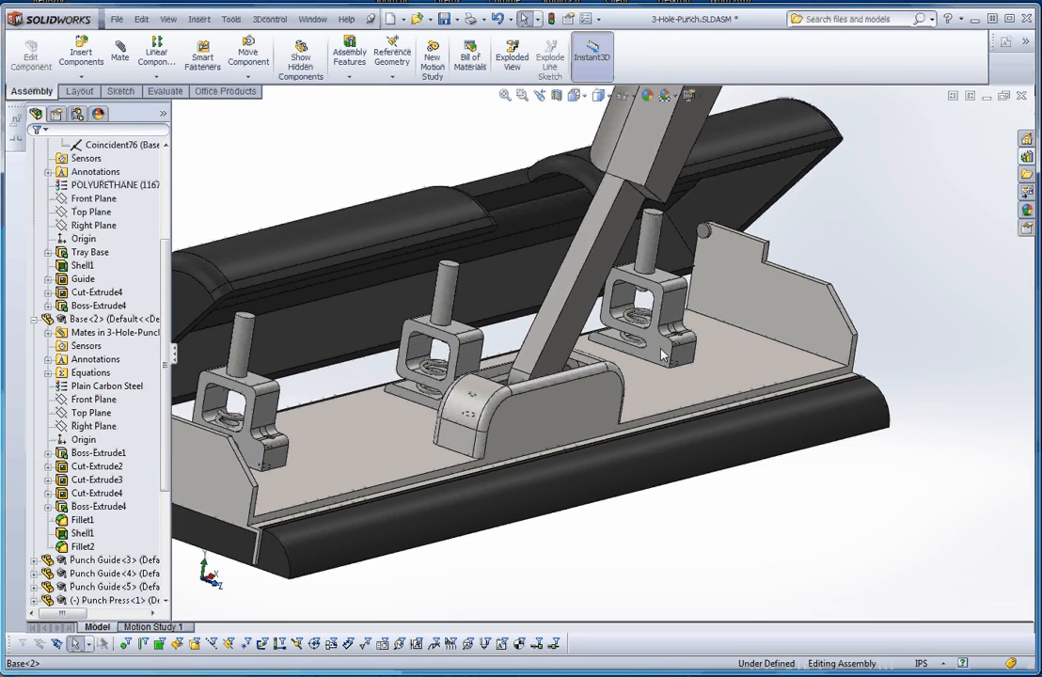
scroll(663, 354, down, 3)
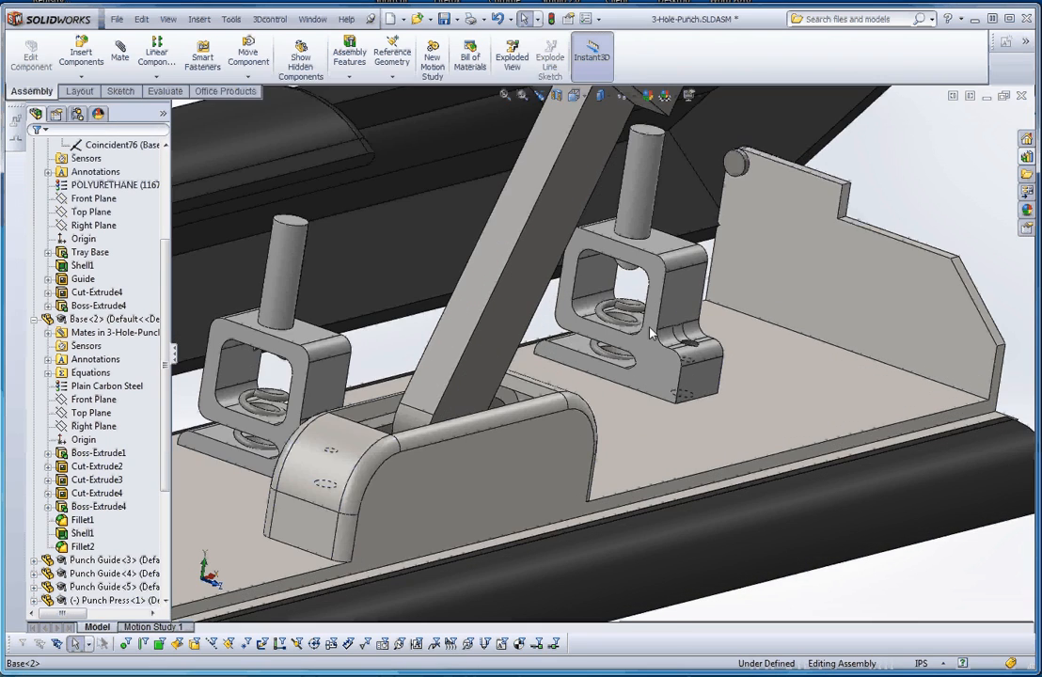
scroll(564, 293, up, 3)
scroll(456, 419, down, 5)
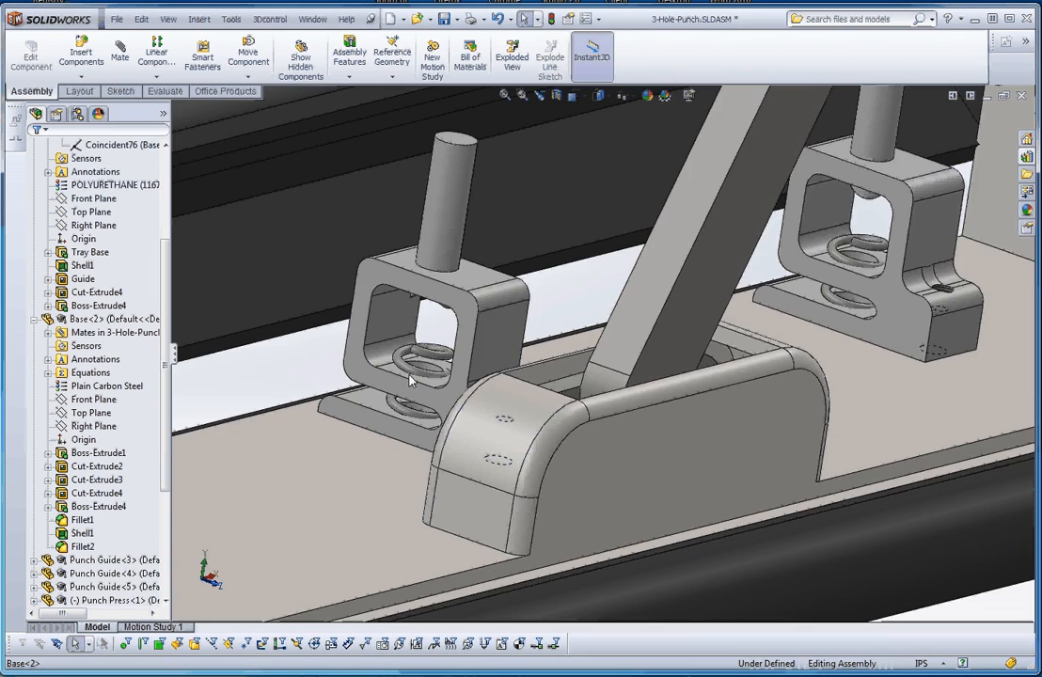
- Move the spring in the middle Punch Guide upward, clear of the guide's lower hole
click(503, 301)
mouse_move(512, 194)
mouse_down()
mouse_move(502, 201)
mouse_move(541, 197)
mouse_move(500, 200)
mouse_move(509, 201)
mouse_up()
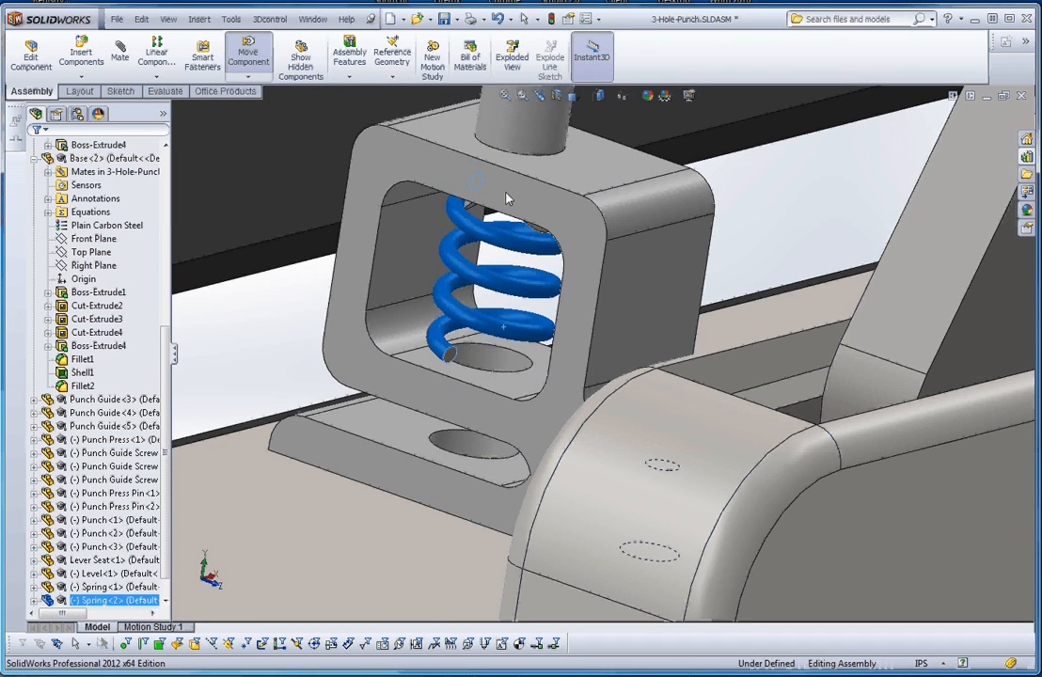
scroll(551, 315, up, 8)
click(757, 520)
scroll(512, 306, down, 6)
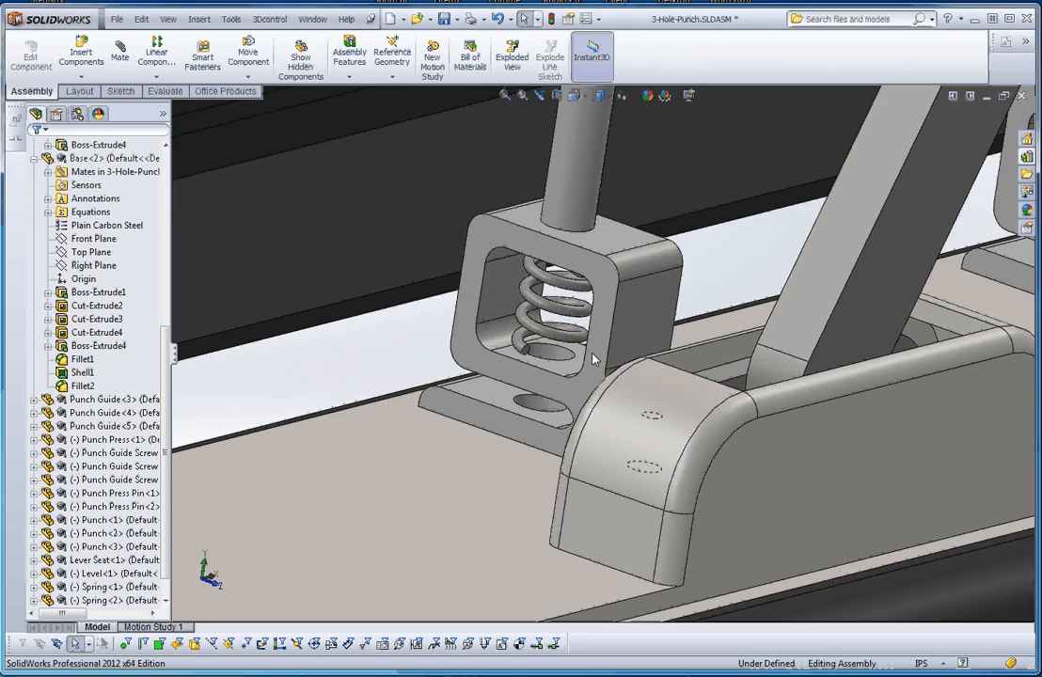
- Open the middle Punch Guide's spring part in its own window
right_click(532, 274)
click(536, 264)
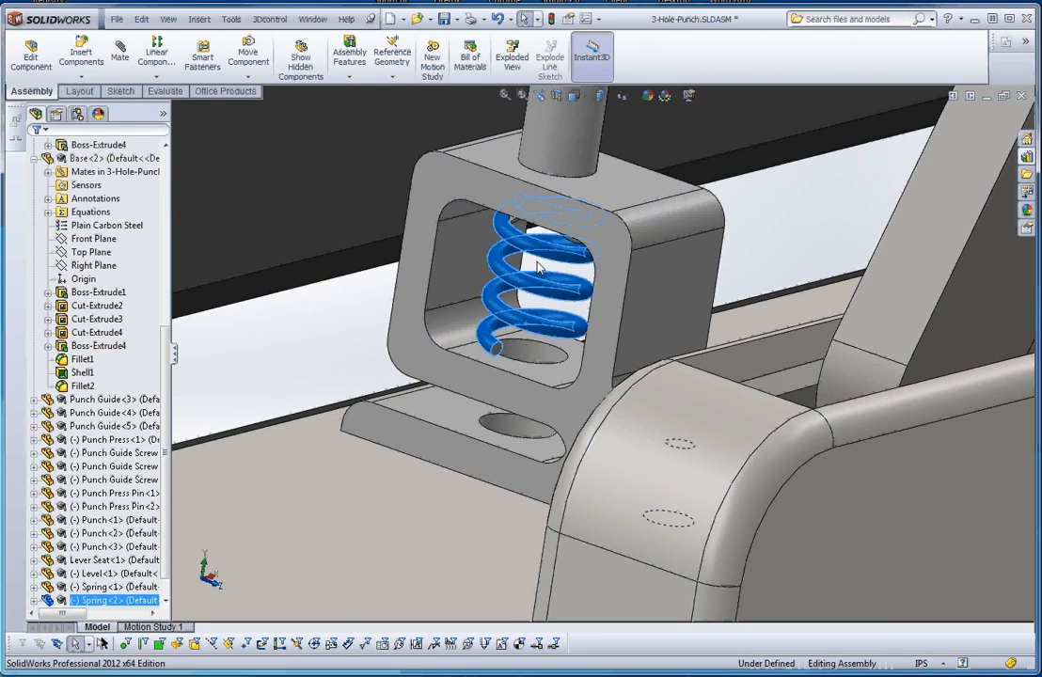
scroll(611, 348, up, 4)
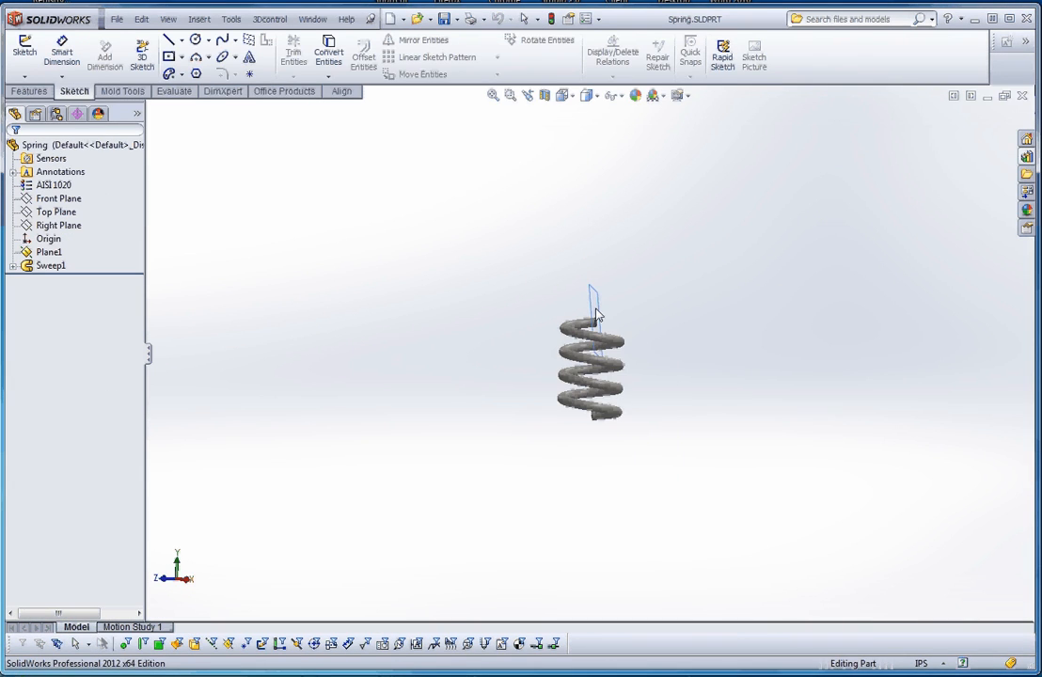
scroll(579, 409, down, 3)
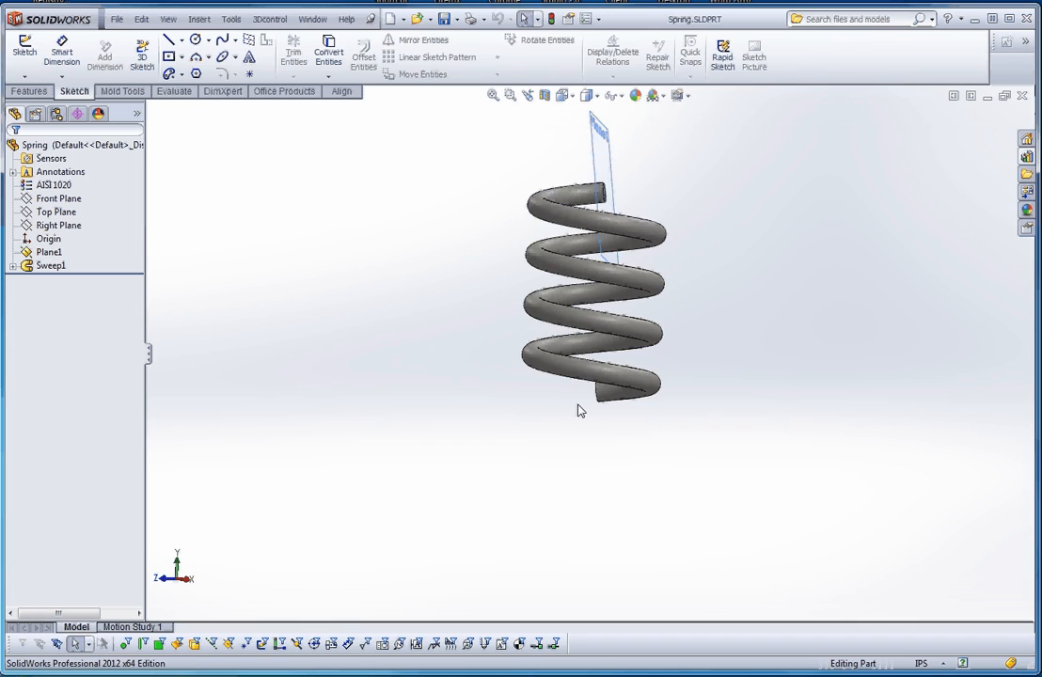
- Show Sketch2, the helix's base circle, beneath the spring's Sweep1 feature
click(12, 265)
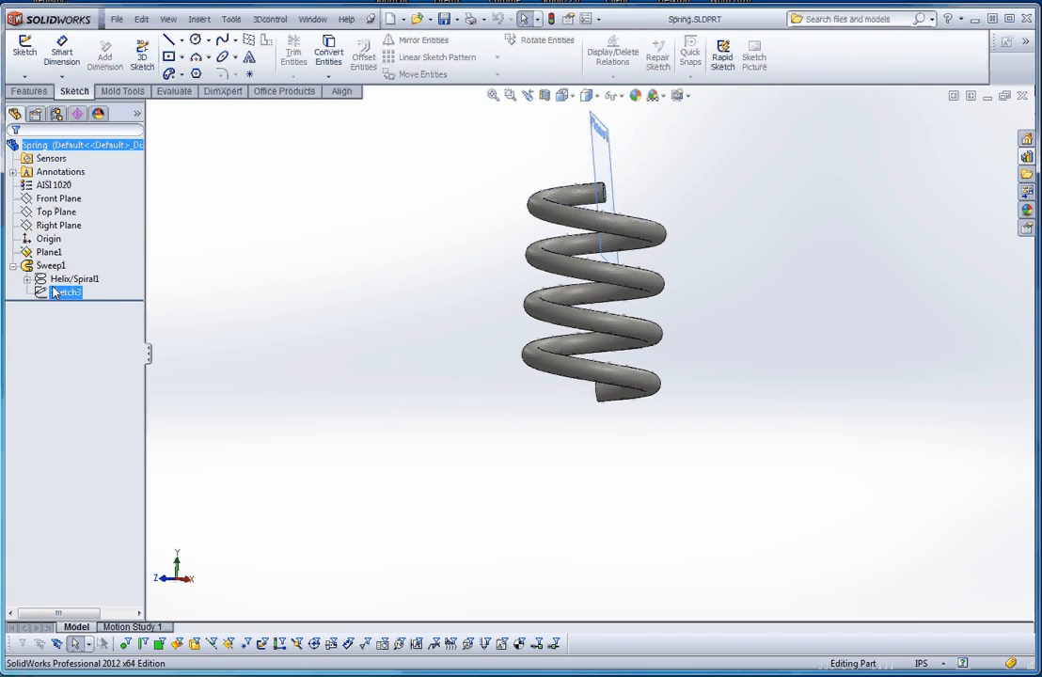
click(28, 278)
right_click(68, 293)
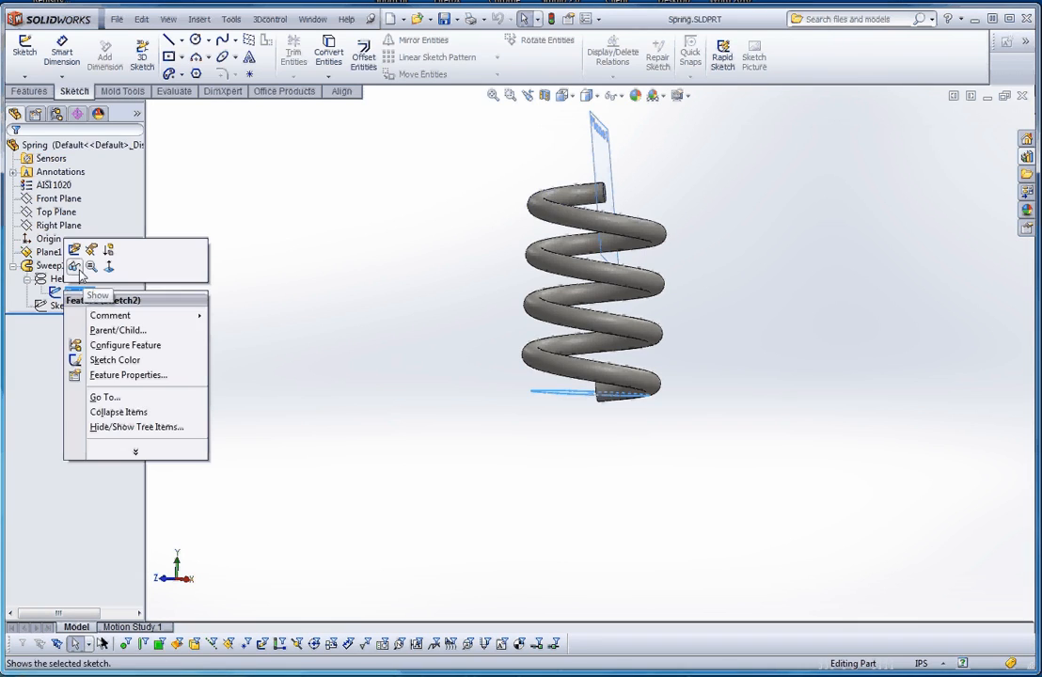
click(74, 266)
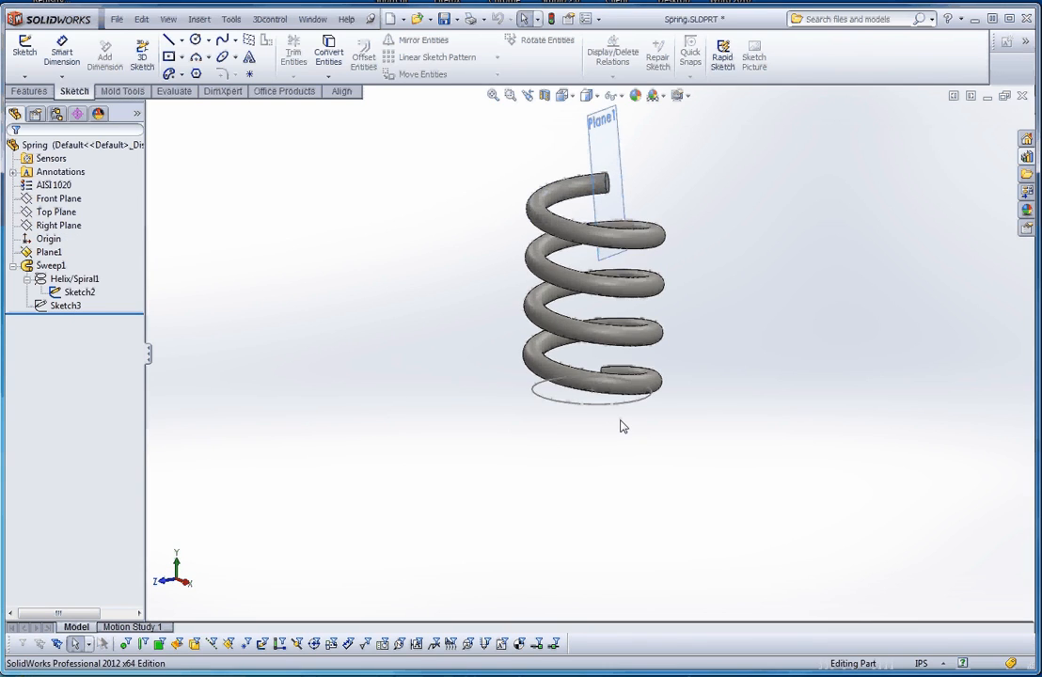
scroll(619, 425, down, 5)
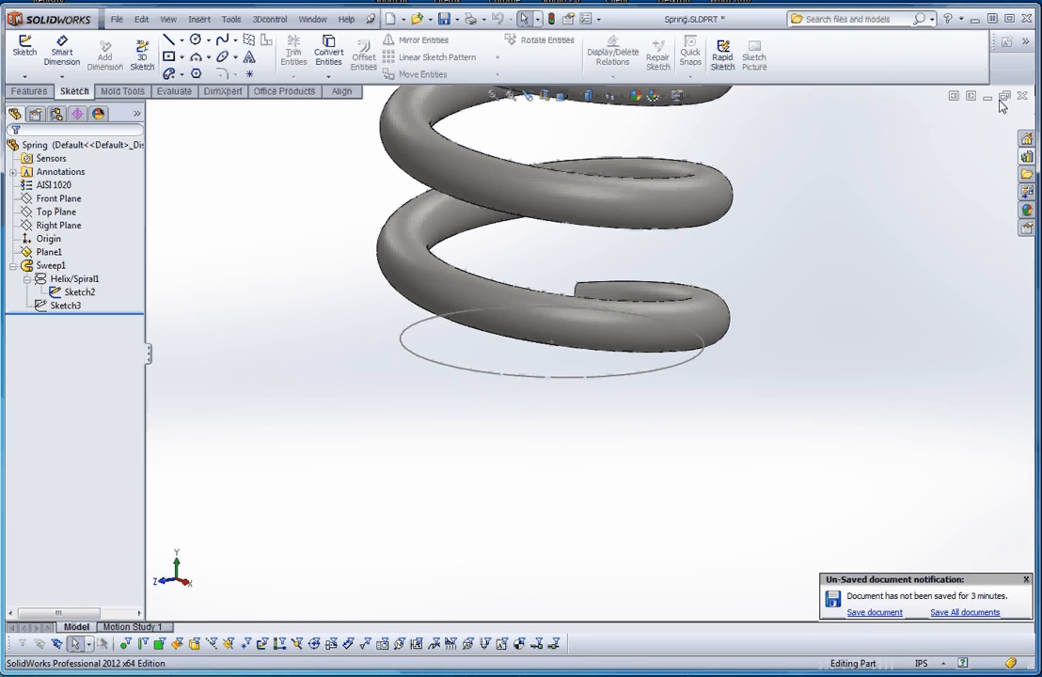
- Close the Spring part without saving the file, keeping its changes in the assembly
click(1022, 96)
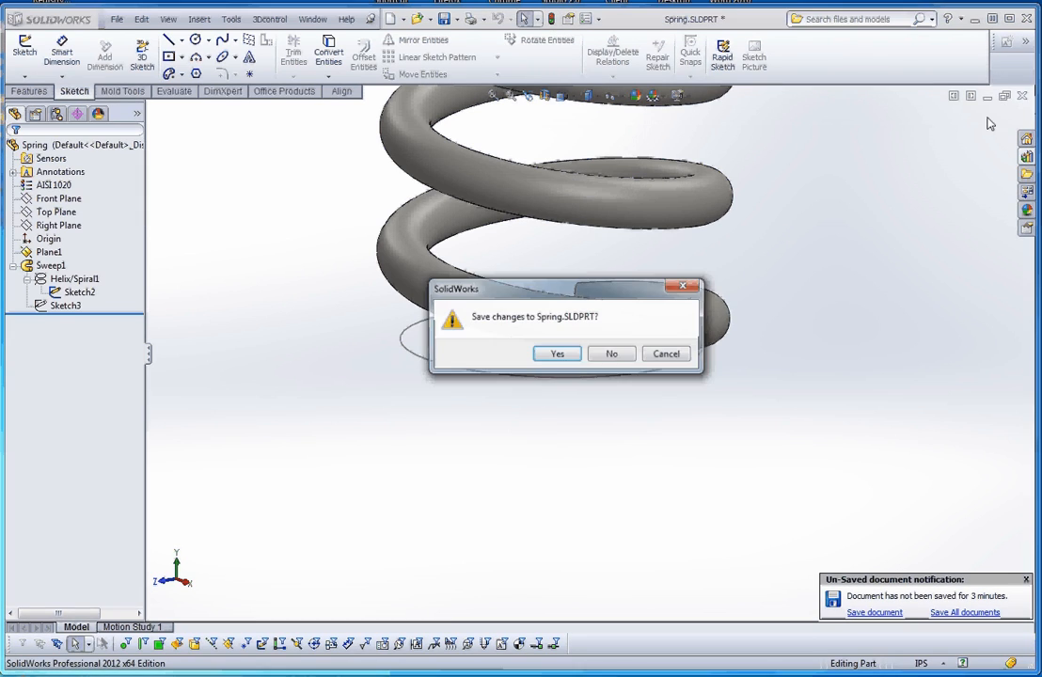
click(612, 357)
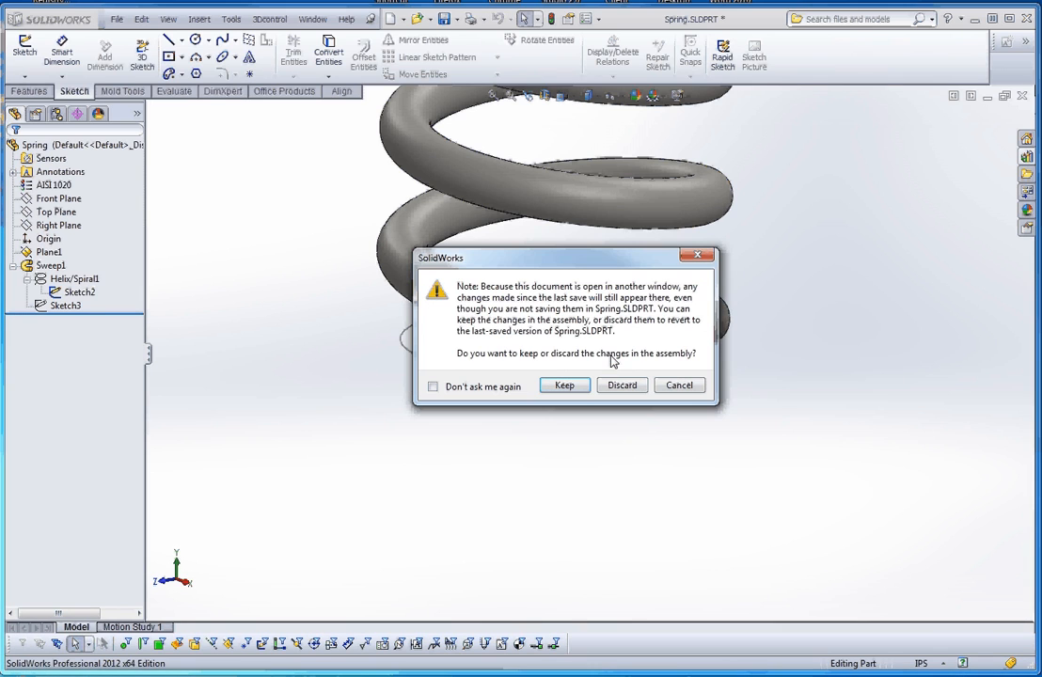
click(565, 386)
- Mate the spring's base circle coincident with the inner bottom face of the middle Punch Guide
scroll(531, 367, down, 3)
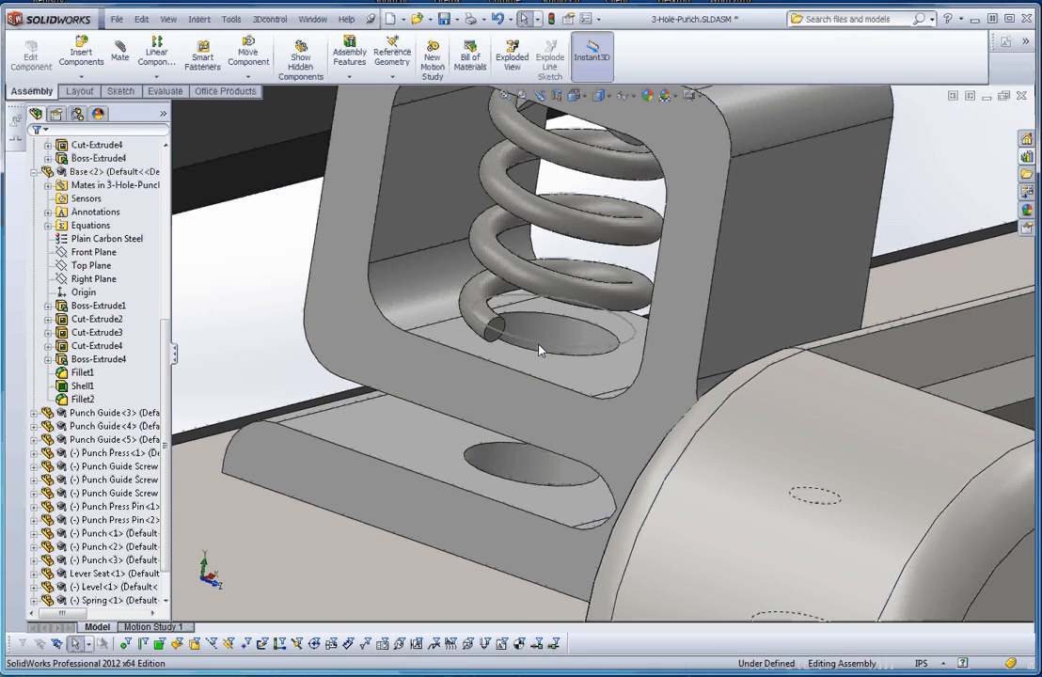
click(541, 348)
ctrl+click(574, 375)
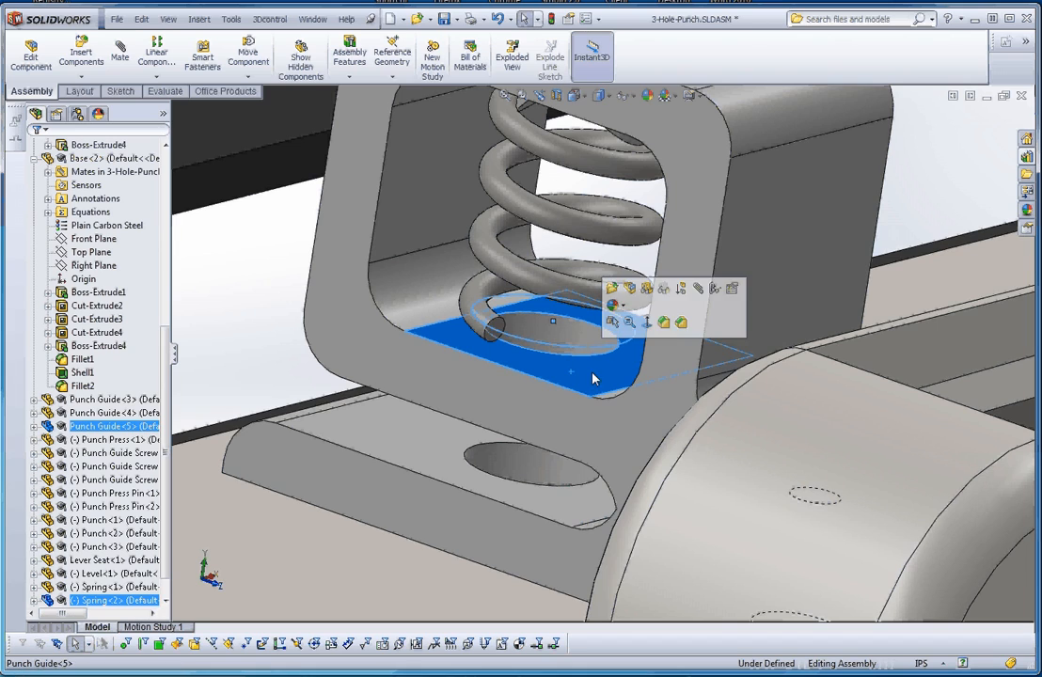
click(121, 58)
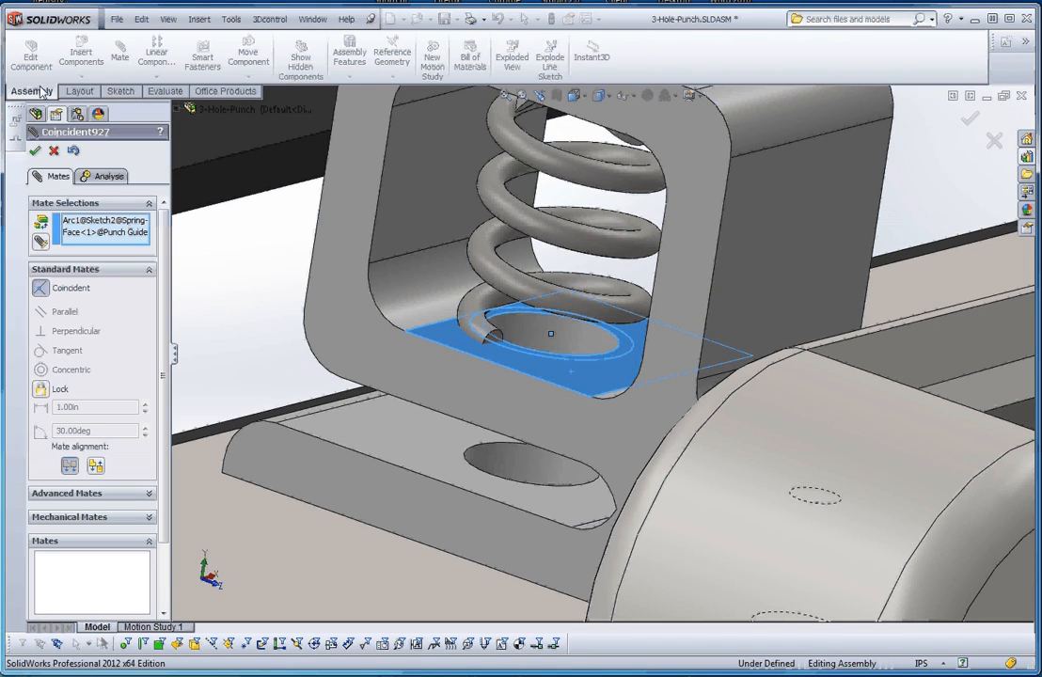
click(35, 150)
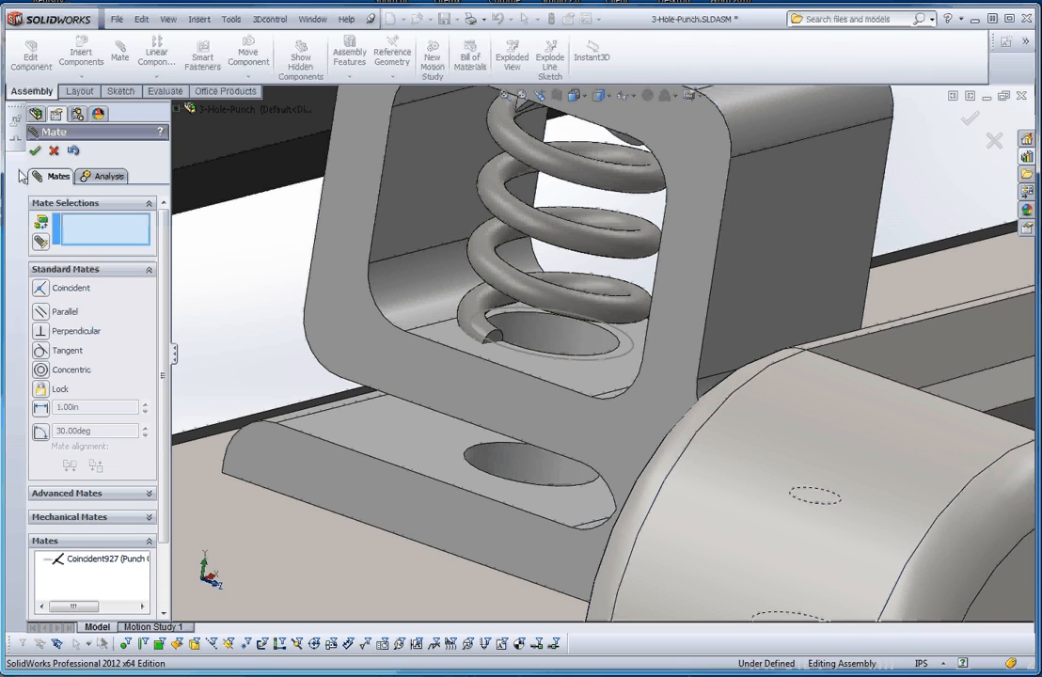
click(35, 151)
scroll(483, 298, down, 4)
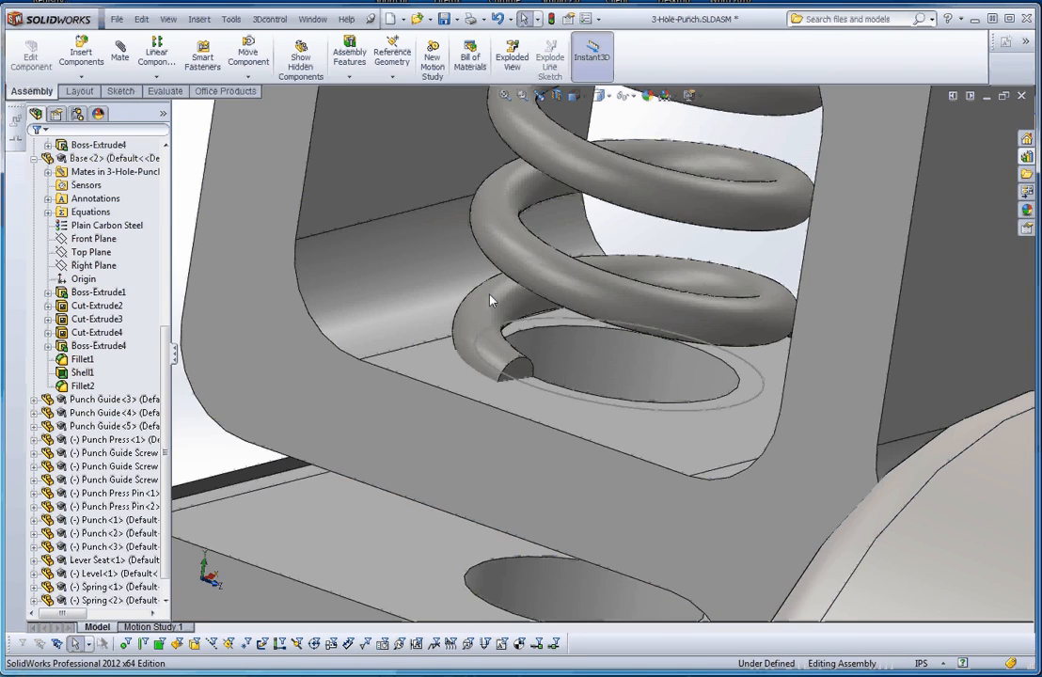
- Open the middle spring's part again and start editing Sketch2, the helix's base circle
click(490, 300)
right_click(491, 300)
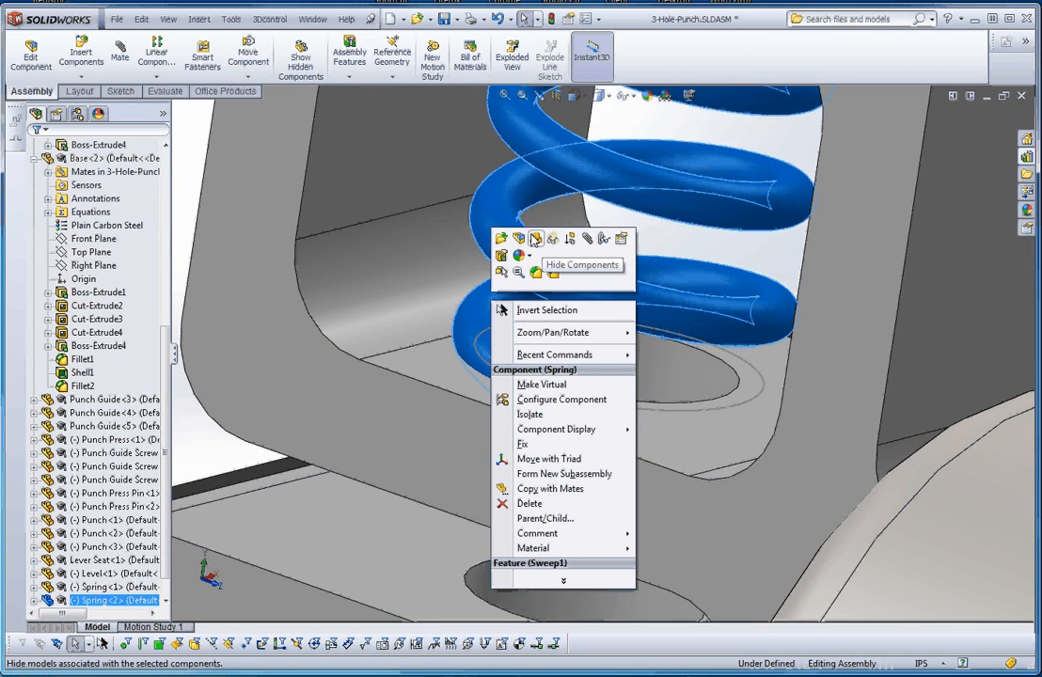
click(503, 239)
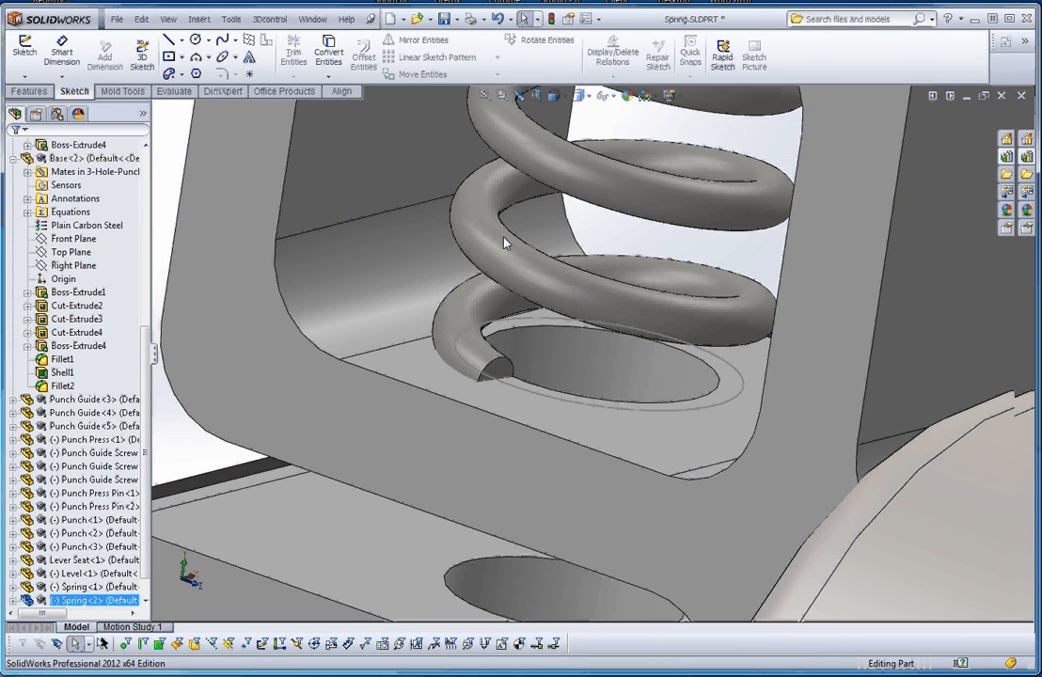
click(12, 266)
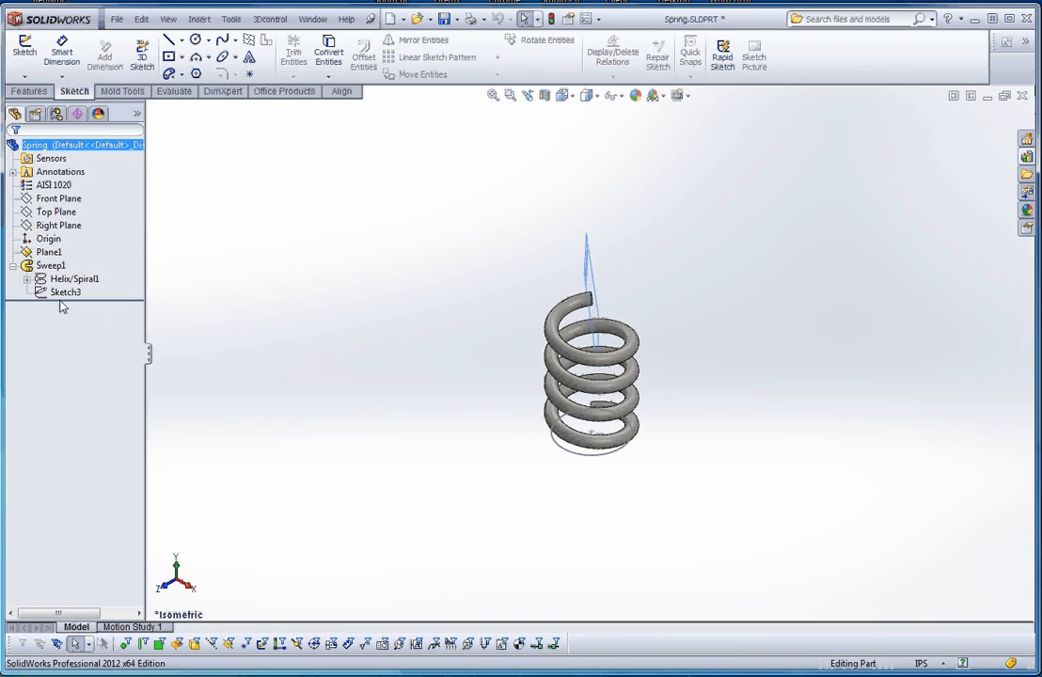
click(27, 279)
right_click(75, 293)
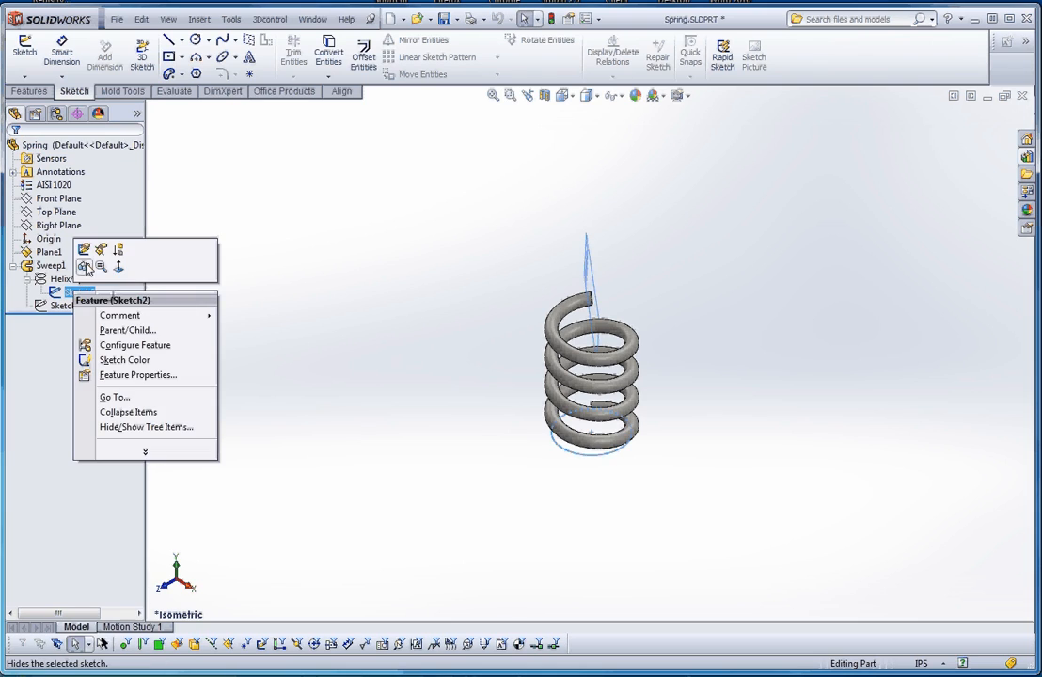
click(83, 250)
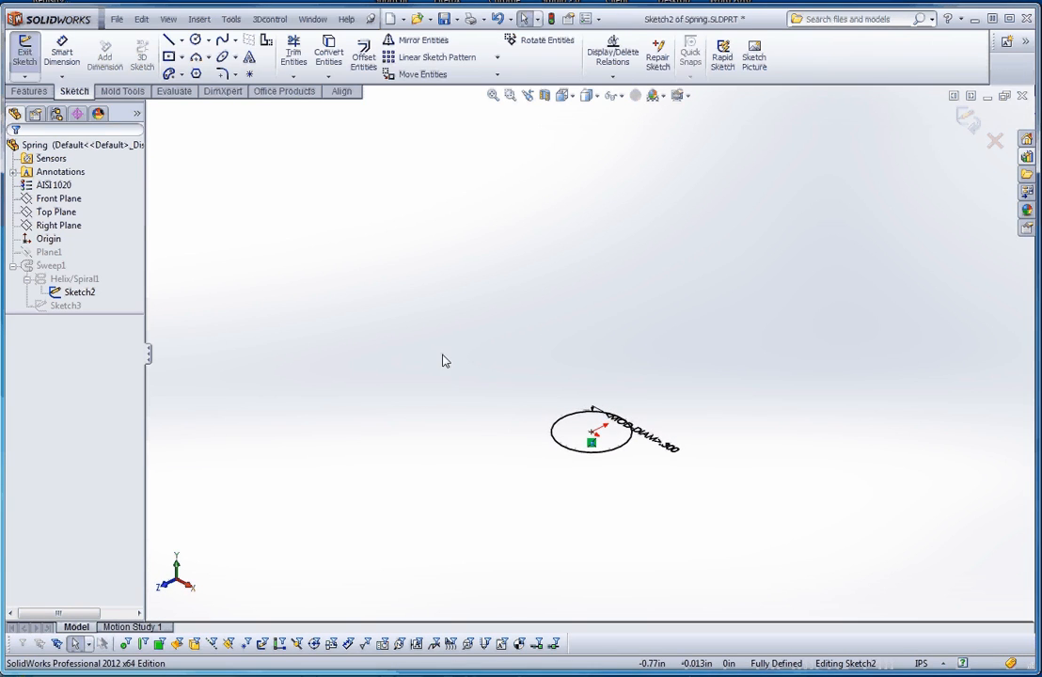
- Sketch a slanted construction centerline about 0.55 in long across the base circle, close to the origin
click(182, 40)
scroll(614, 440, down, 7)
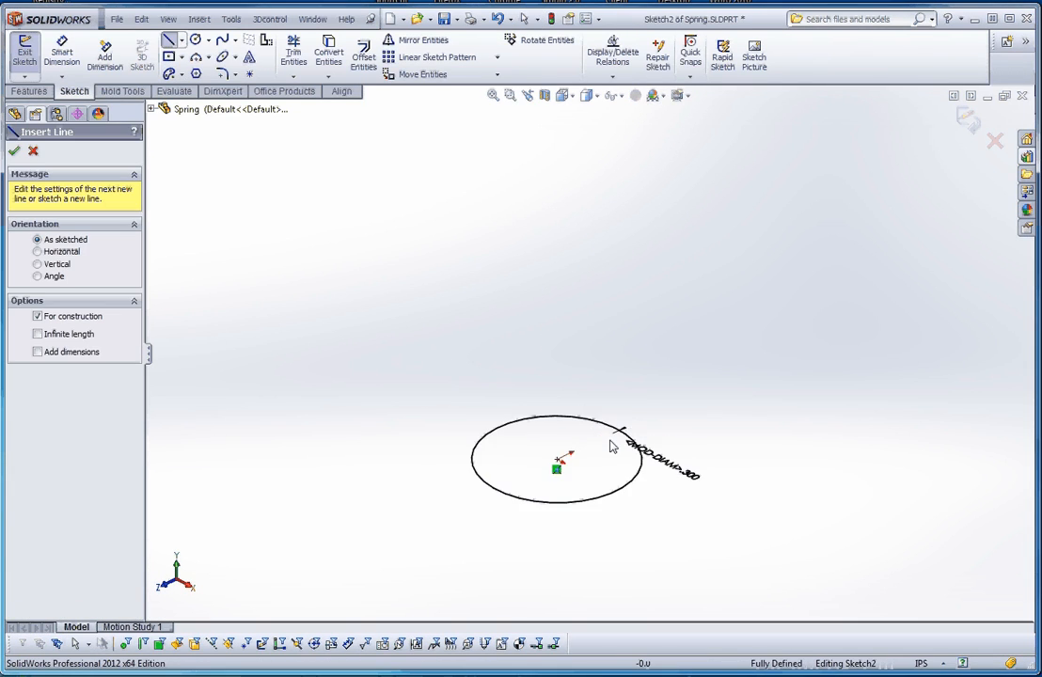
click(356, 369)
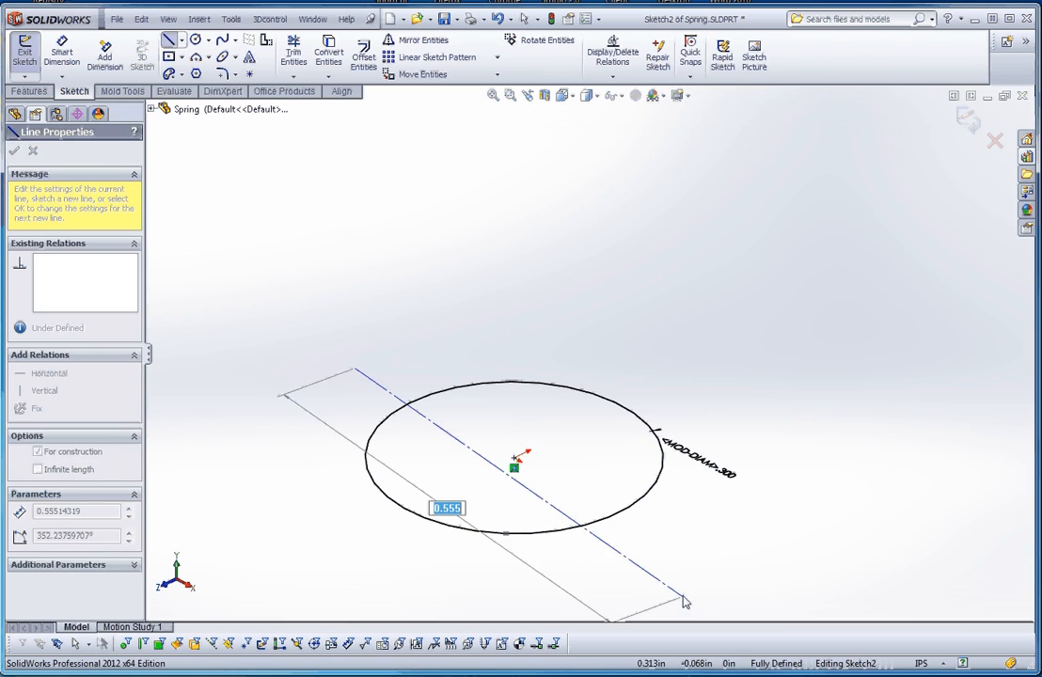
click(679, 588)
key(Escape)
- Make the centerline's midpoint coincident with the sketch origin
right_click(555, 508)
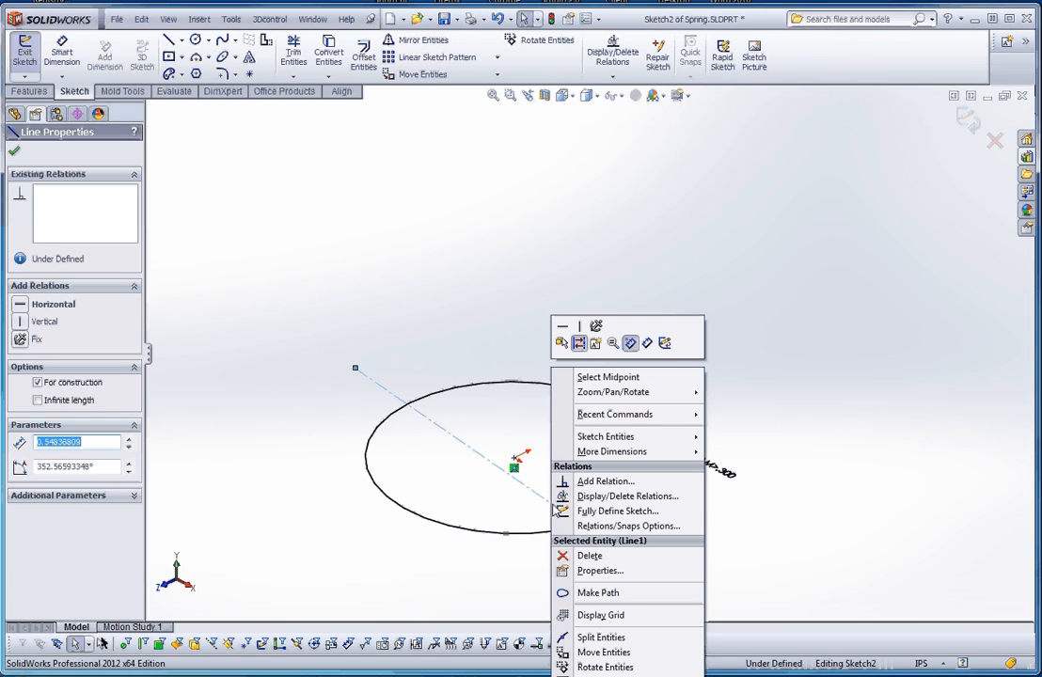
click(607, 376)
ctrl+click(516, 459)
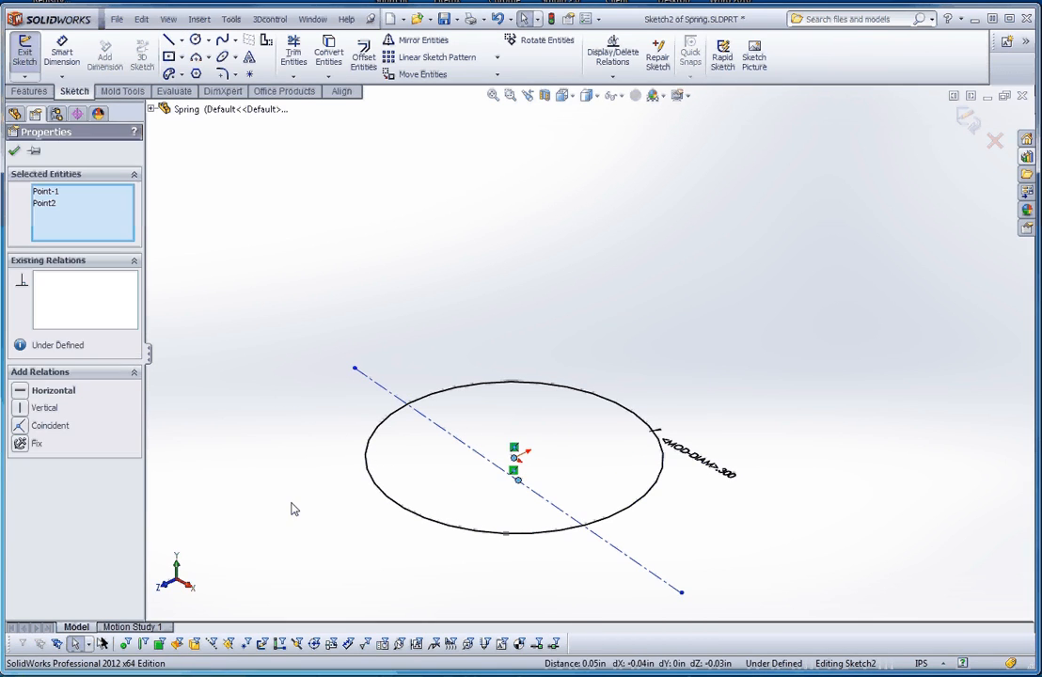
click(22, 424)
click(15, 152)
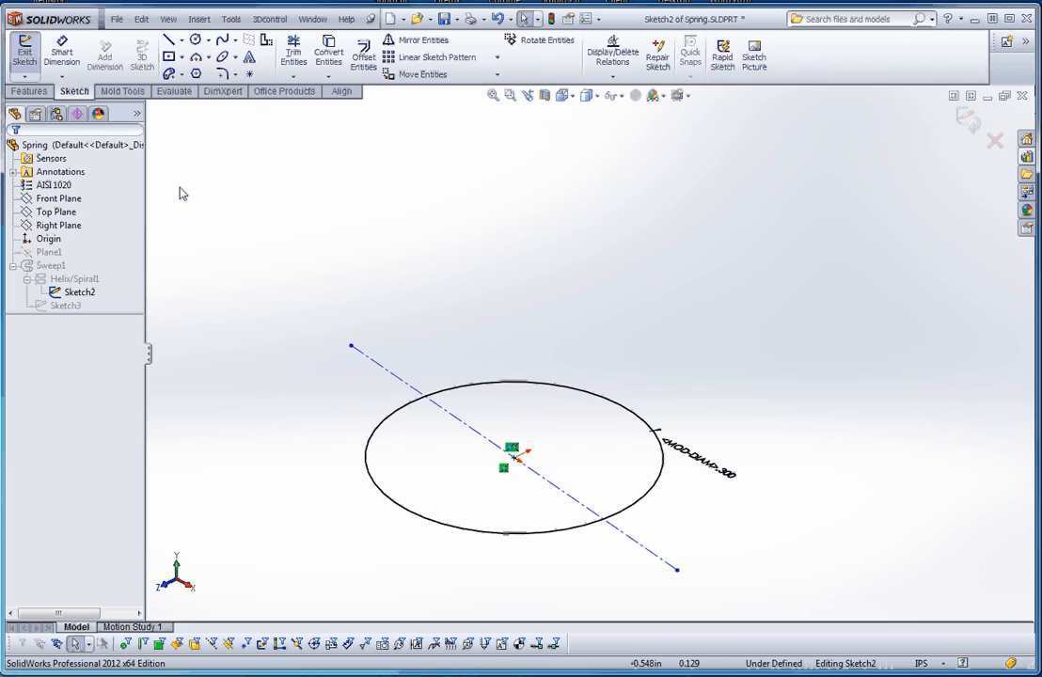
- Make the construction centerline through the origin horizontal
click(395, 378)
click(439, 314)
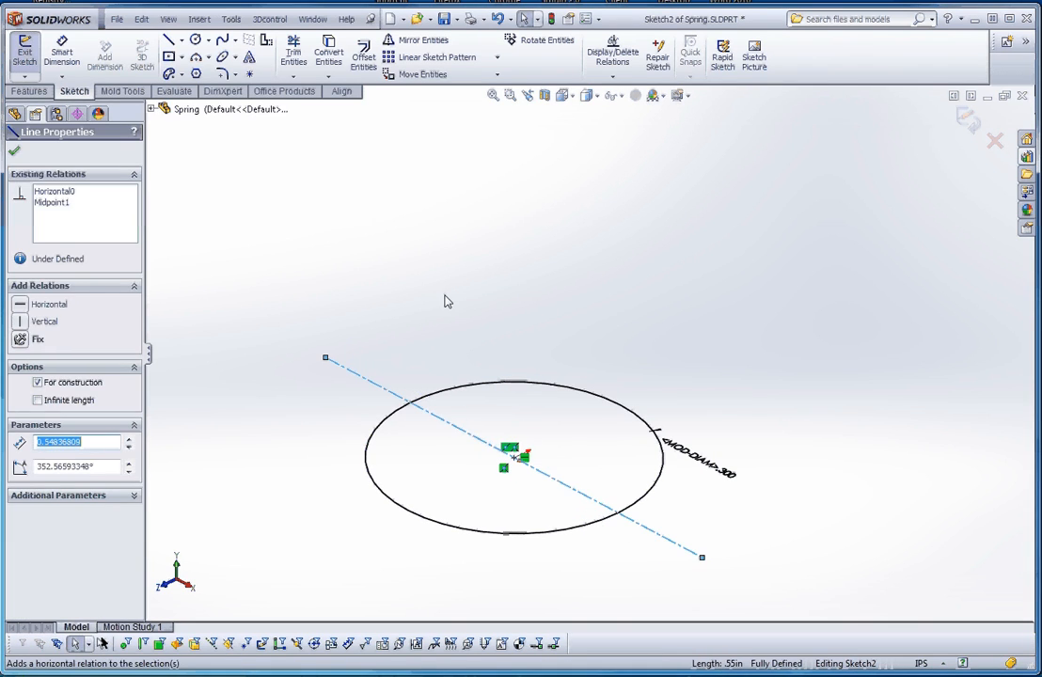
click(449, 298)
- Trim both overhanging ends of the centerline back to the base circle
click(296, 57)
mouse_move(405, 235)
mouse_down()
mouse_move(333, 402)
mouse_move(648, 595)
mouse_up()
scroll(607, 512, up, 3)
key(Escape)
scroll(554, 348, down, 3)
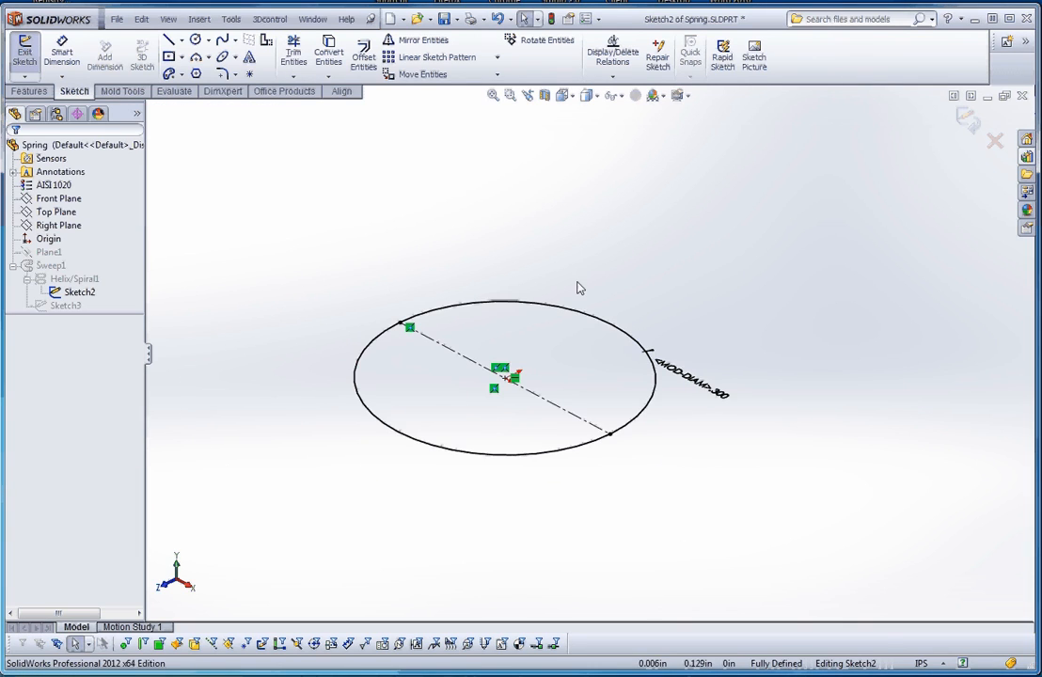
scroll(658, 367, up, 3)
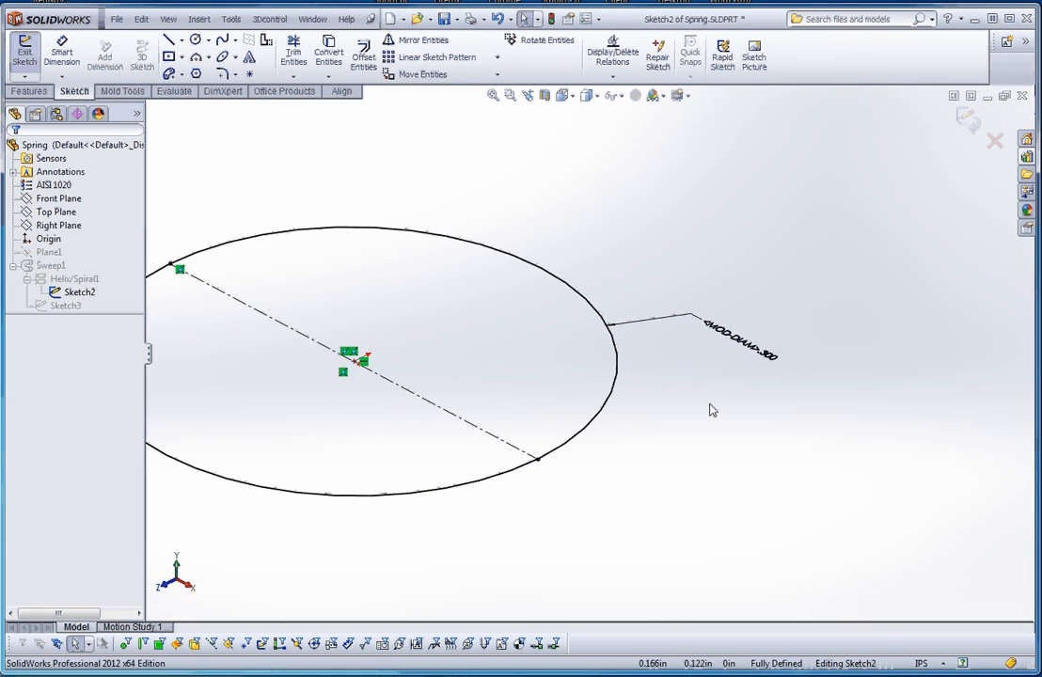
scroll(707, 410, up, 3)
middle_drag(607, 403, 612, 469)
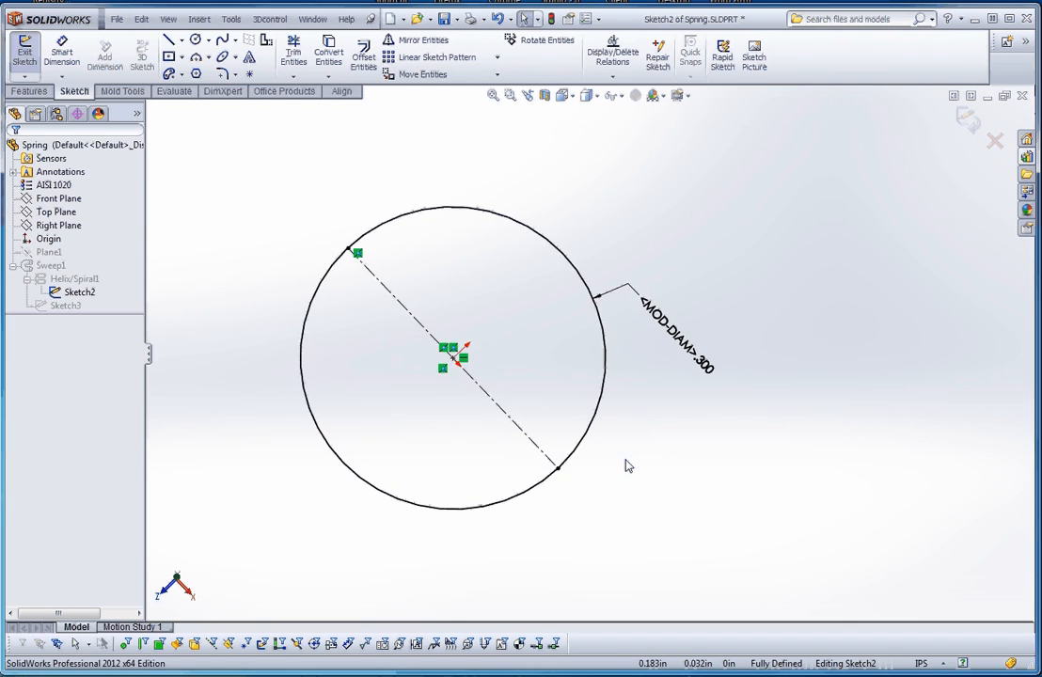
scroll(636, 432, up, 2)
scroll(630, 336, down, 3)
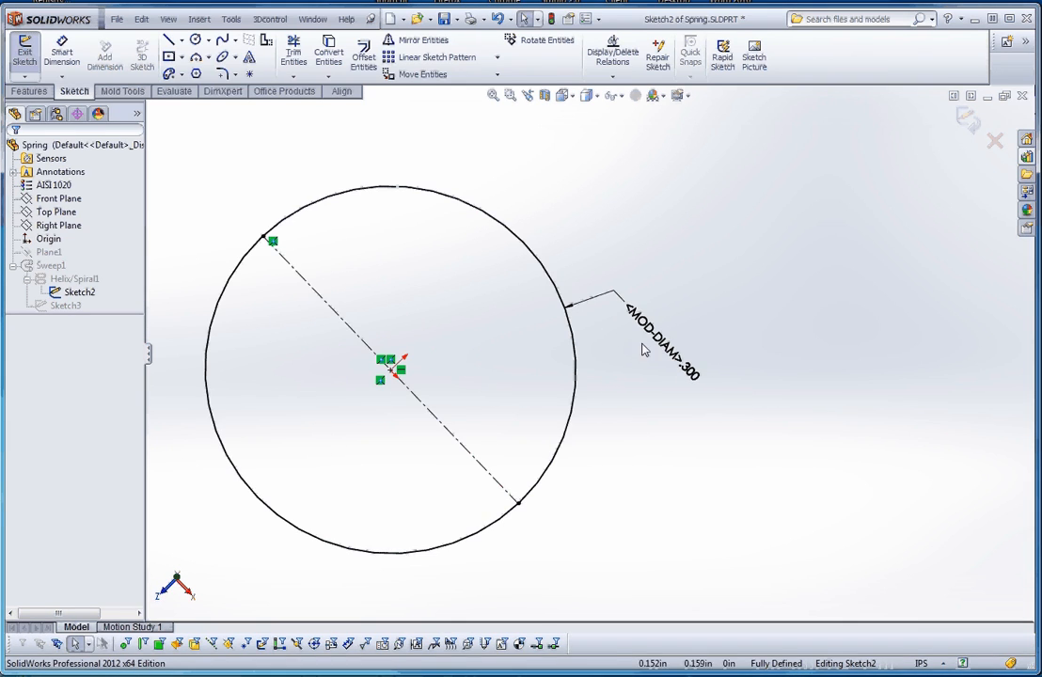
- Rebuild the spring to leave Sketch2, and return to the 3-Hole-Punch assembly with the part's changes updated
click(677, 369)
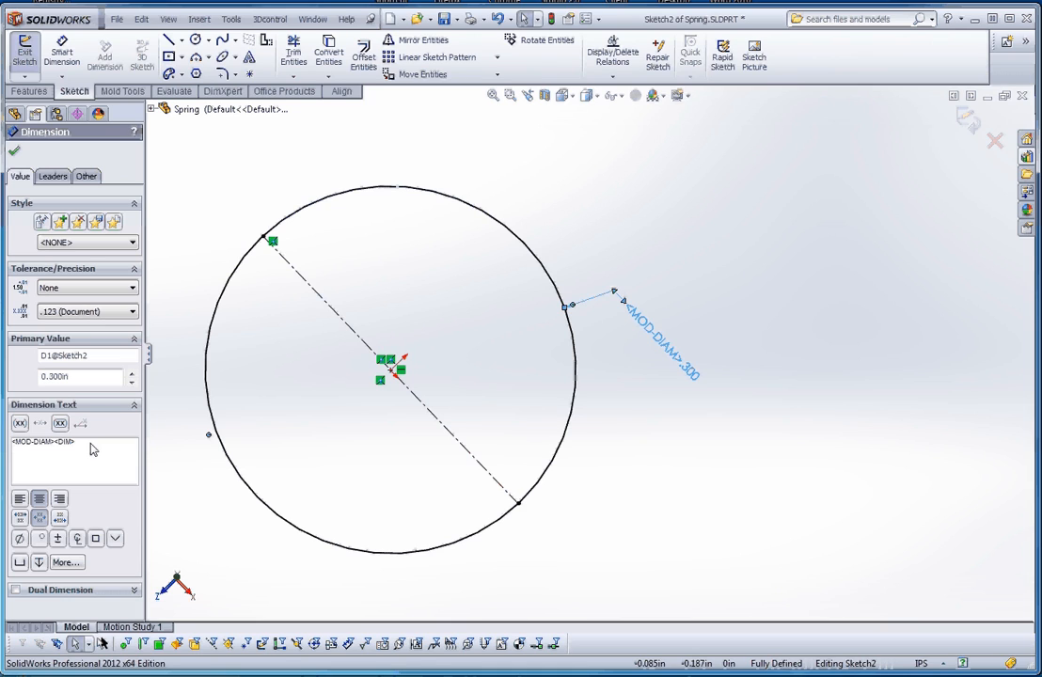
click(500, 465)
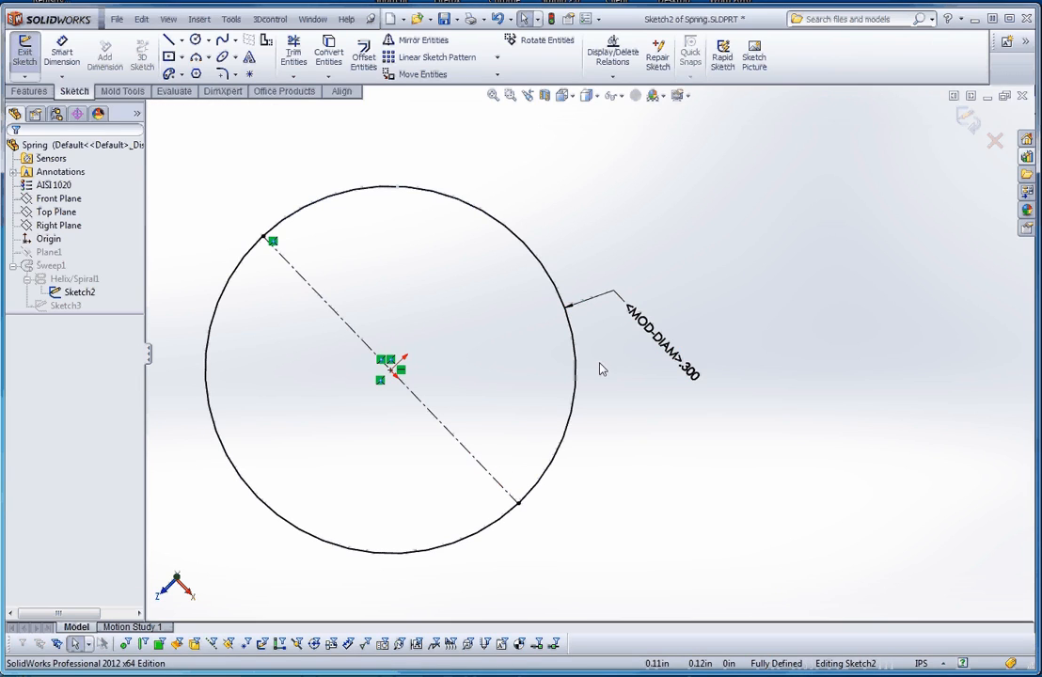
click(552, 19)
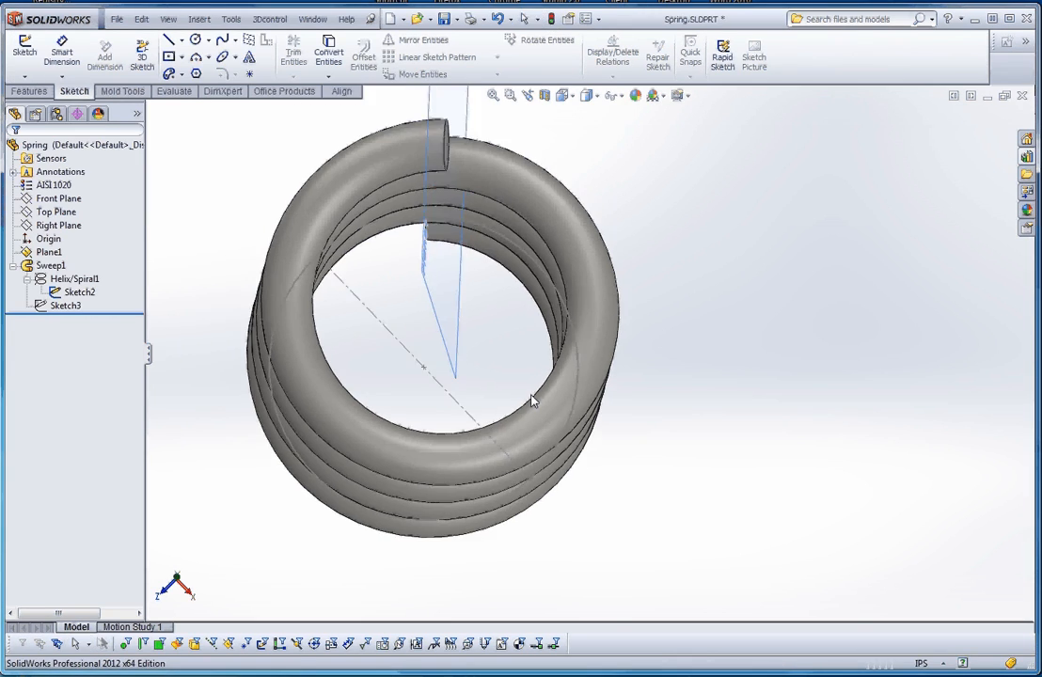
middle_drag(539, 311, 531, 254)
scroll(466, 500, up, 2)
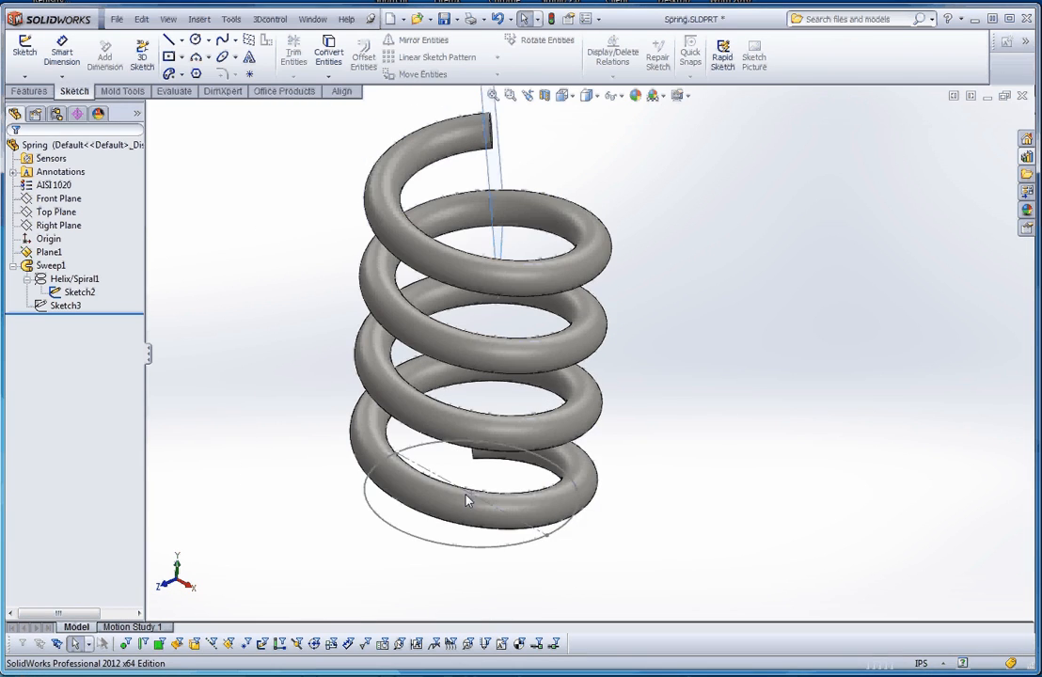
scroll(458, 448, down, 3)
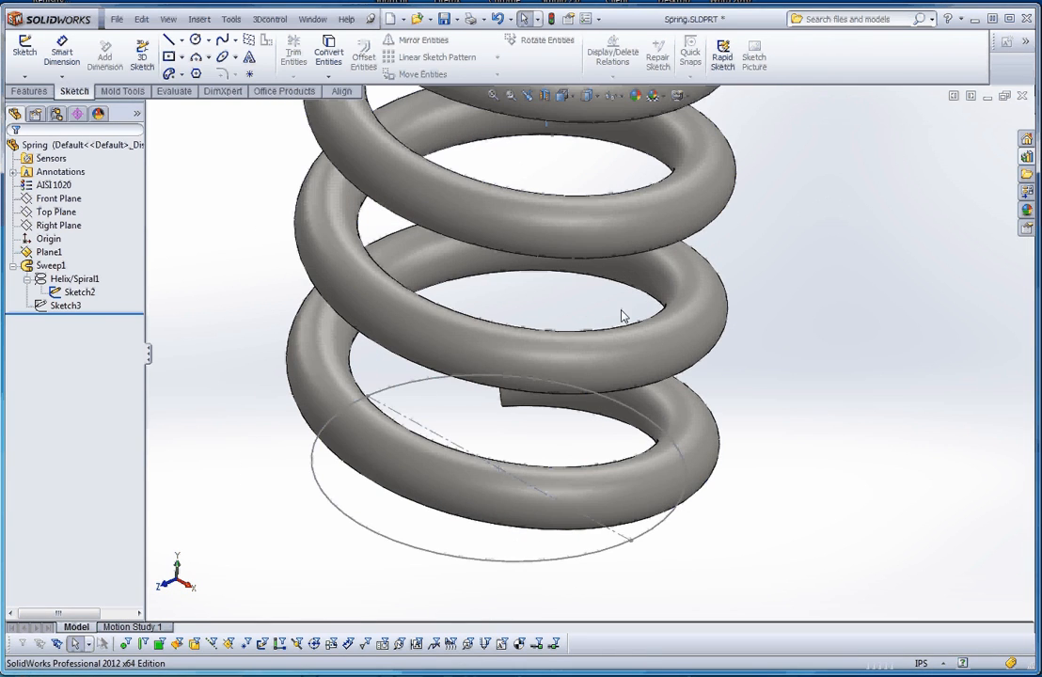
key(ctrl+Tab)
click(801, 158)
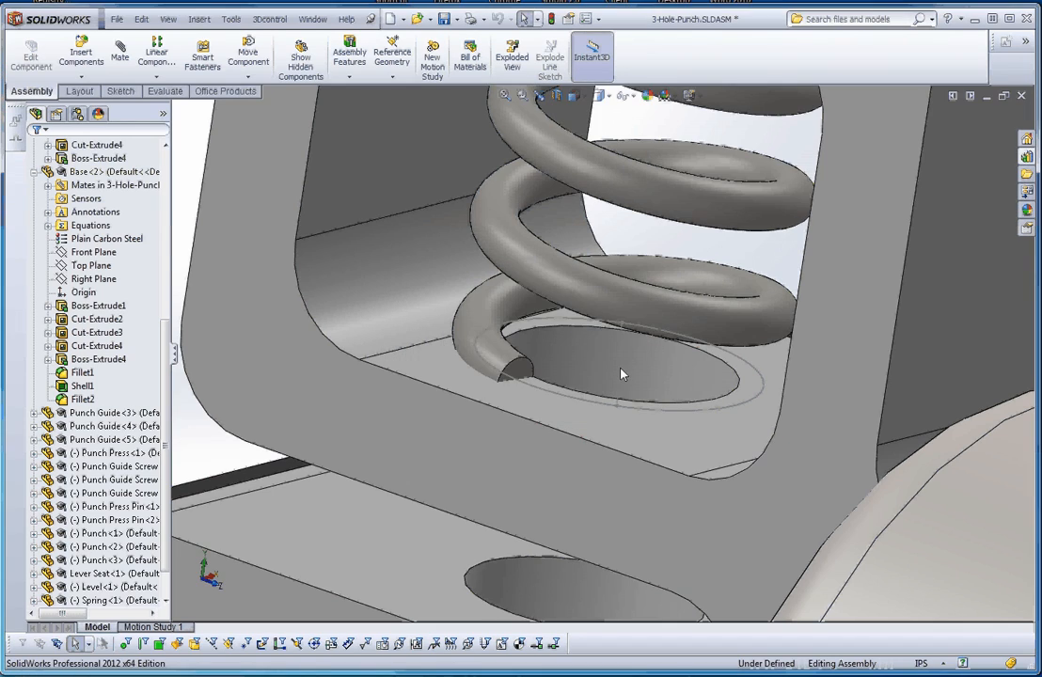
- Try to mate the middle spring's base centerline parallel to the inner bottom edge of the middle Punch Guide
scroll(593, 385, down, 2)
click(644, 354)
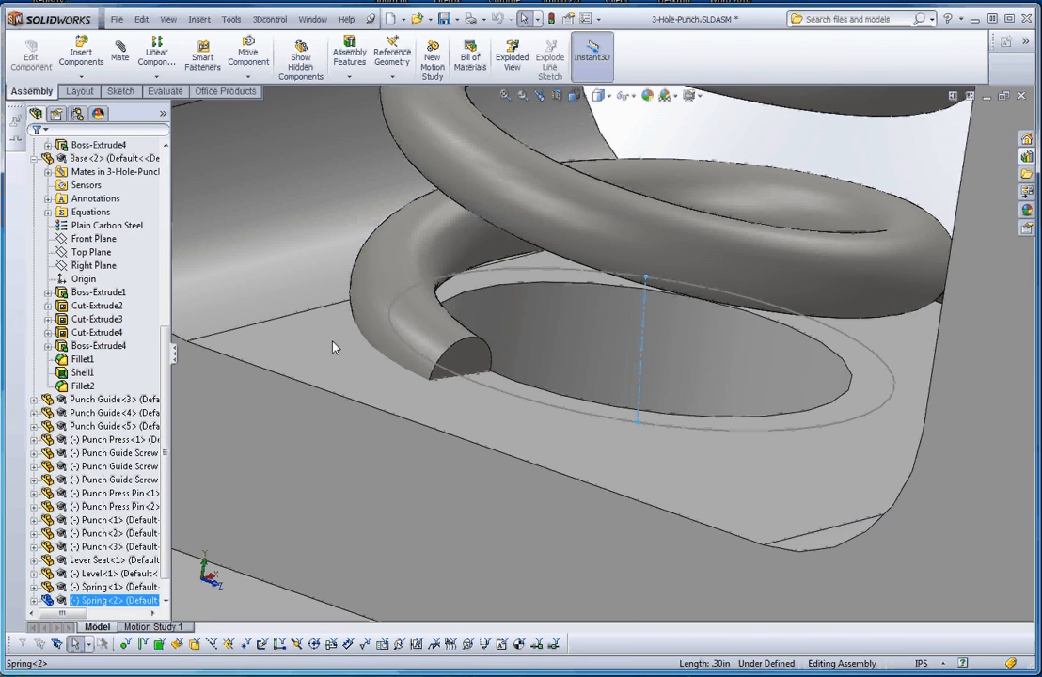
ctrl+click(291, 321)
ctrl+click(278, 321)
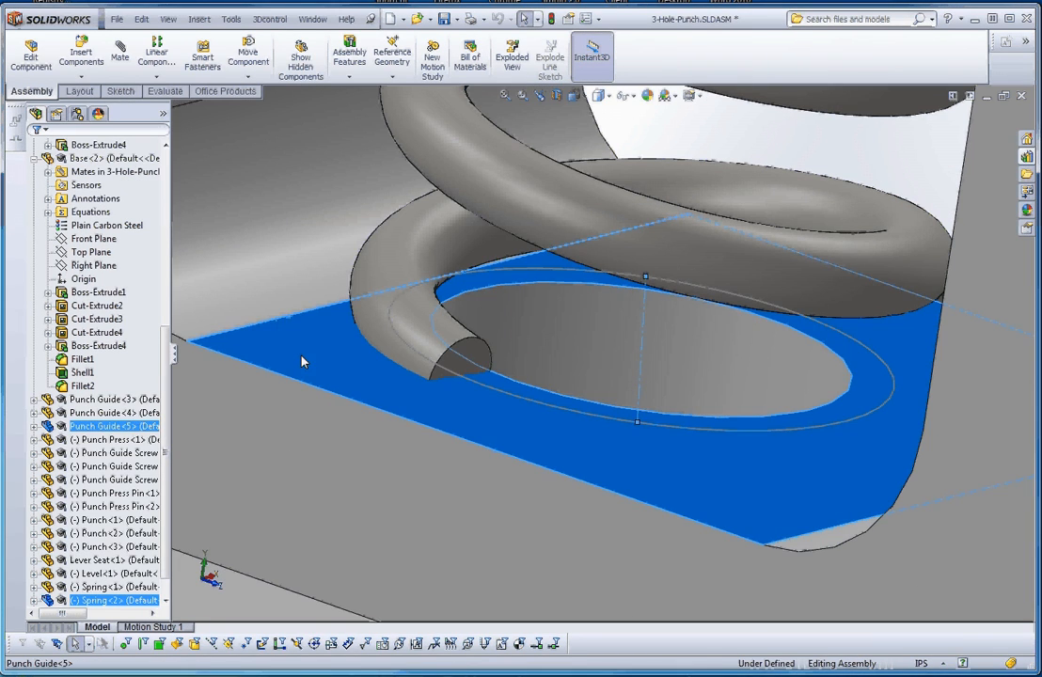
ctrl+click(301, 356)
click(120, 52)
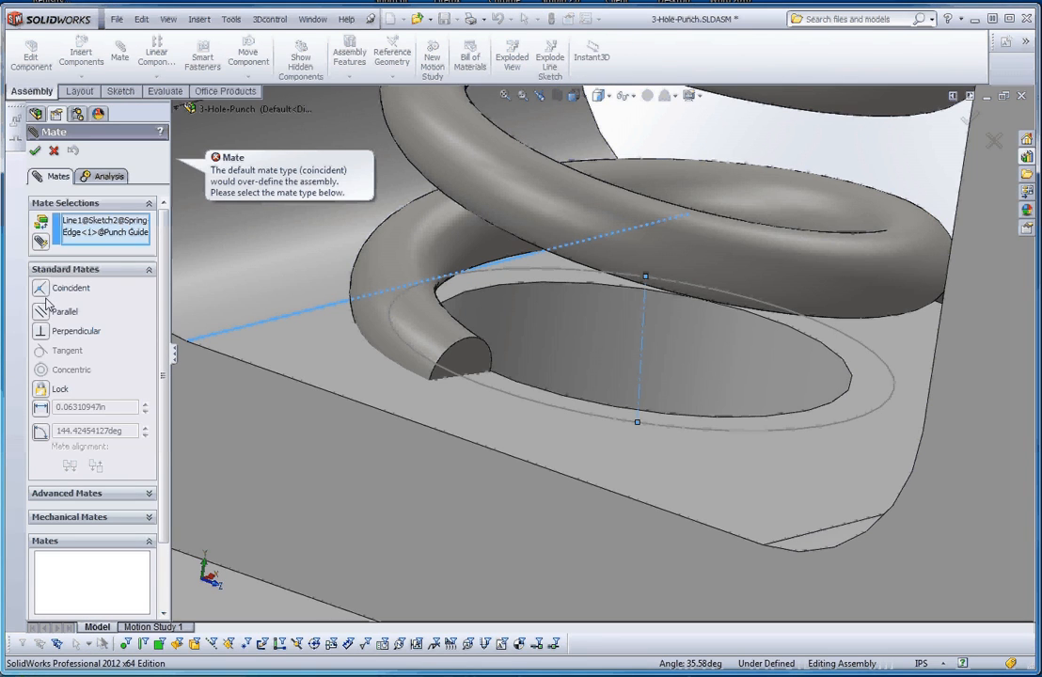
click(41, 311)
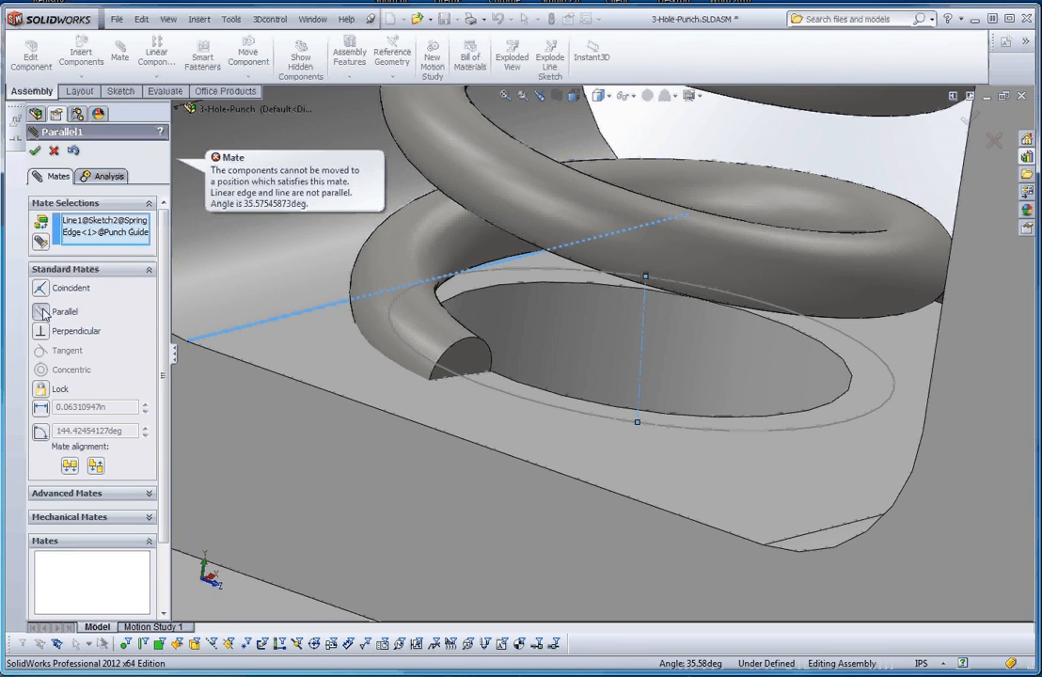
scroll(306, 373, up, 3)
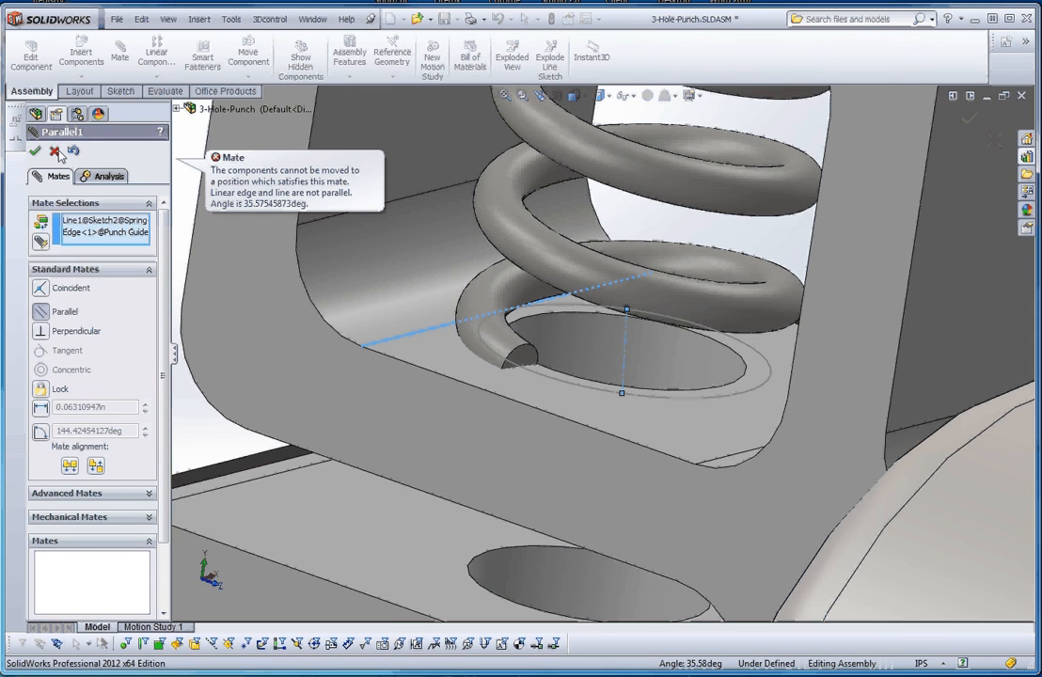
scroll(312, 314, down, 2)
key(Escape)
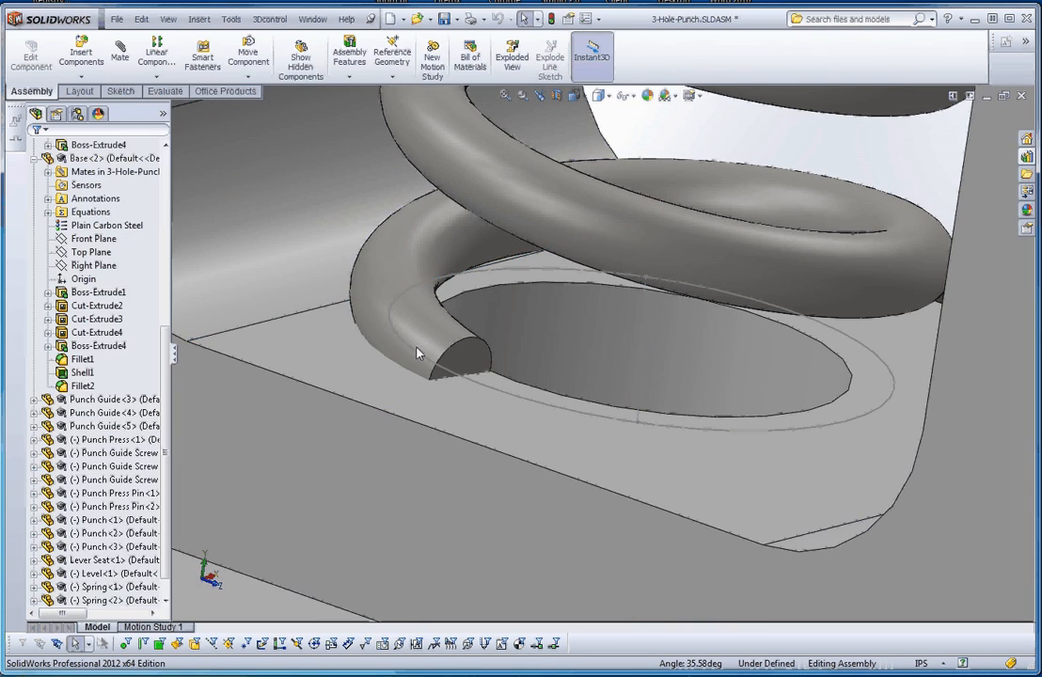
- Rotate the middle spring about its axis until its base centerline runs roughly parallel to the Punch Guide's inner bottom edge
click(635, 428)
scroll(541, 411, up, 3)
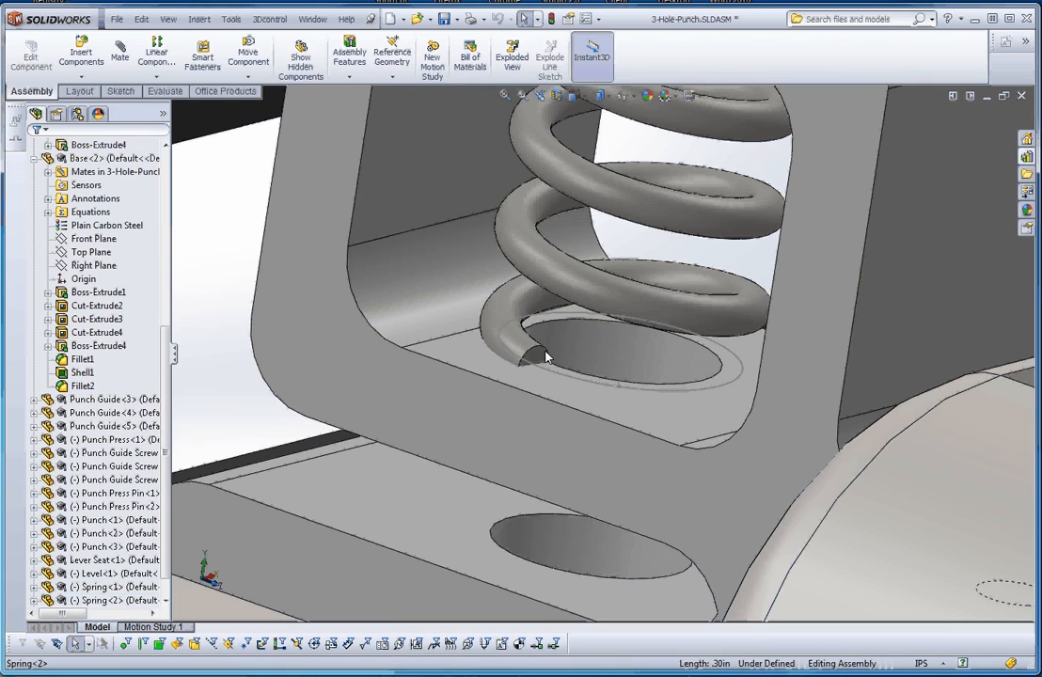
mouse_move(542, 362)
mouse_down()
mouse_move(583, 367)
mouse_move(490, 342)
mouse_up()
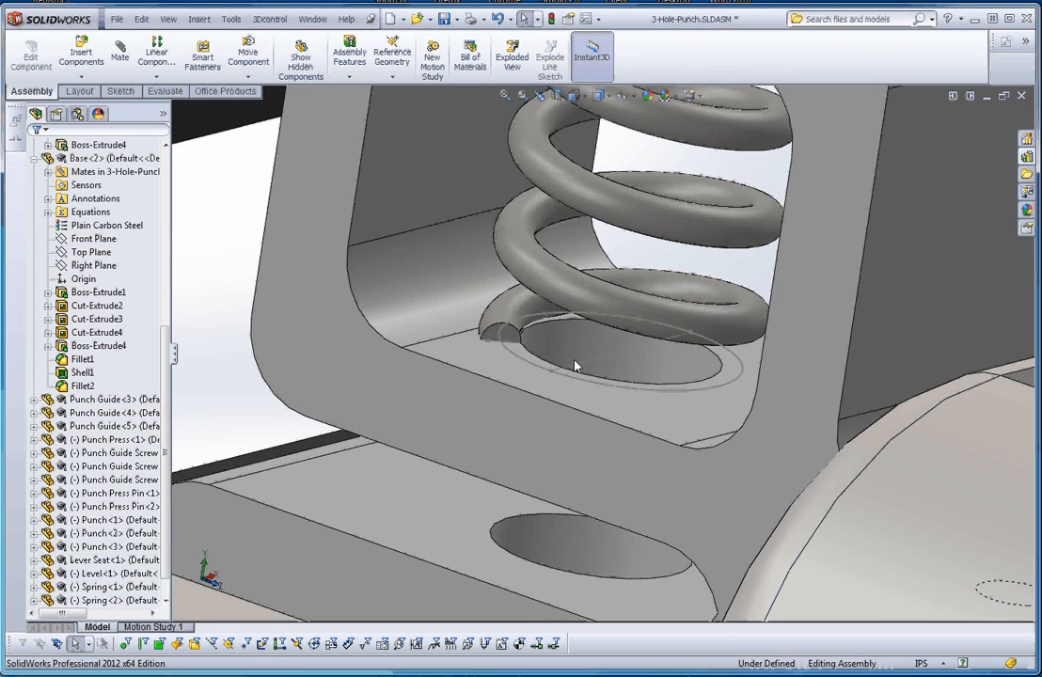
click(579, 367)
ctrl+click(453, 337)
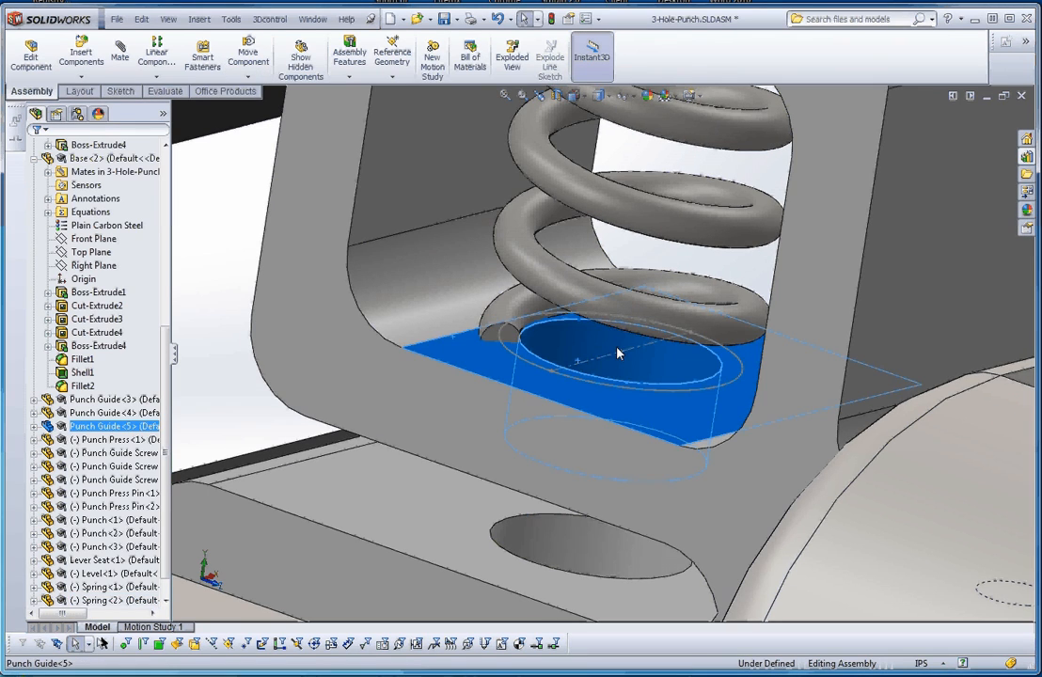
ctrl+click(616, 351)
ctrl+click(573, 357)
ctrl+click(508, 379)
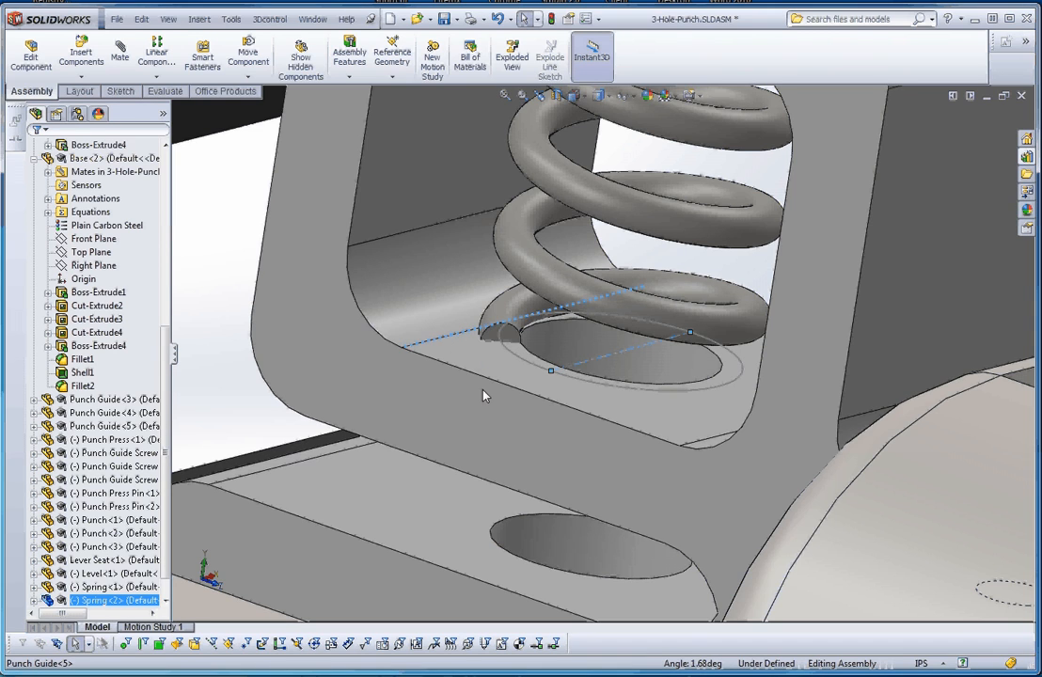
scroll(482, 395, up, 3)
key(Escape)
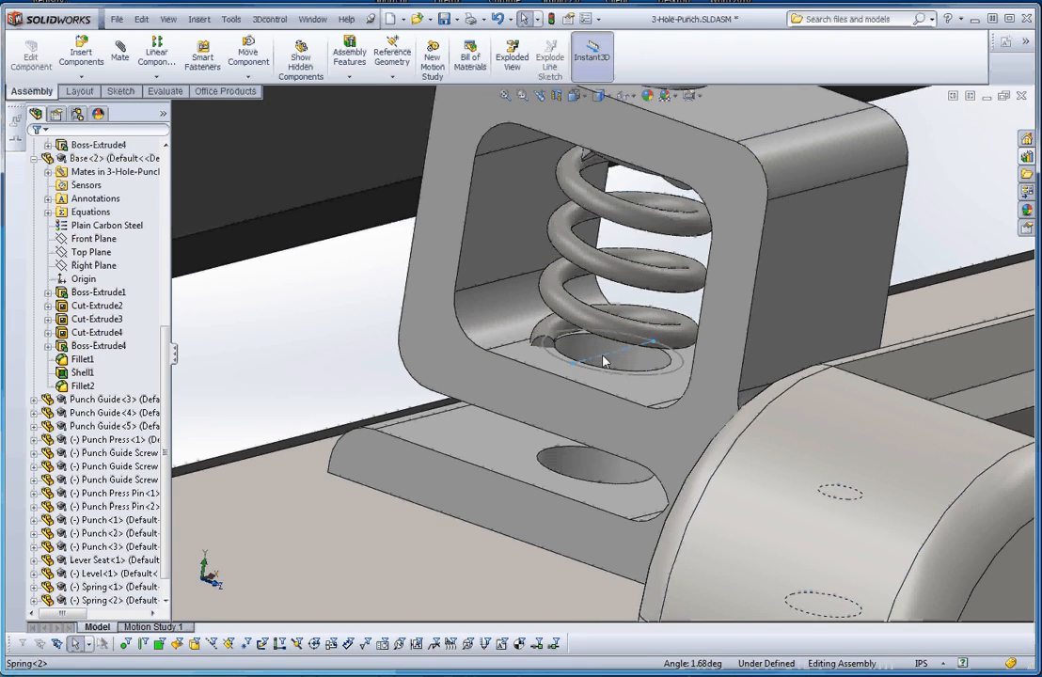
- Mate the middle spring's base centerline parallel to the assembly's Front Plane
click(603, 361)
scroll(611, 376, up, 2)
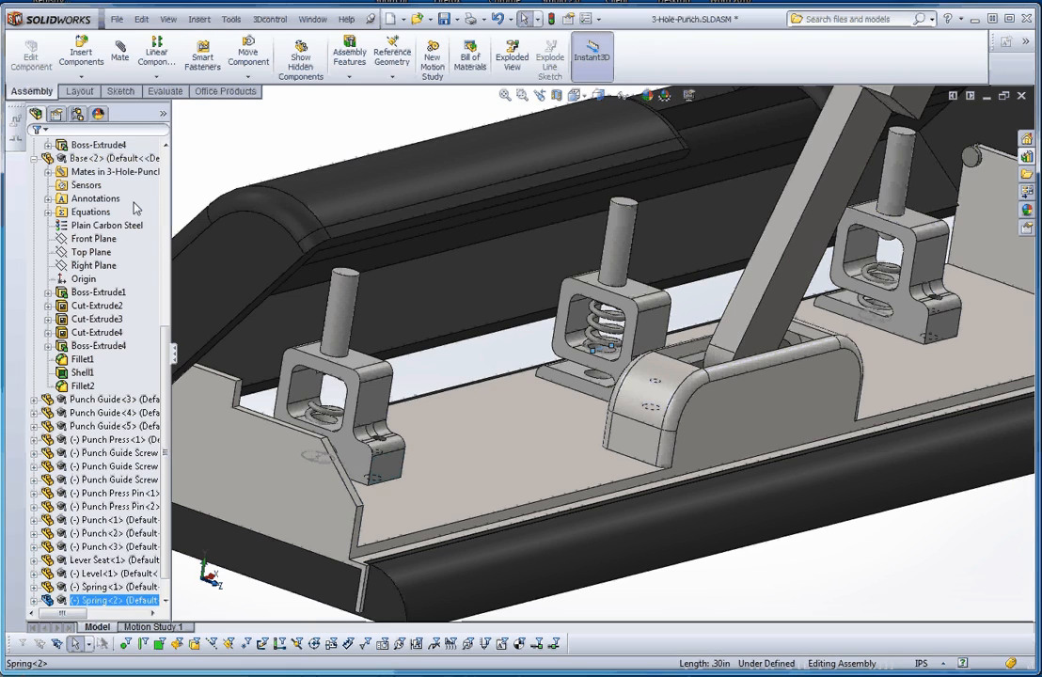
scroll(158, 205, up, 8)
scroll(158, 205, up, 1)
click(83, 185)
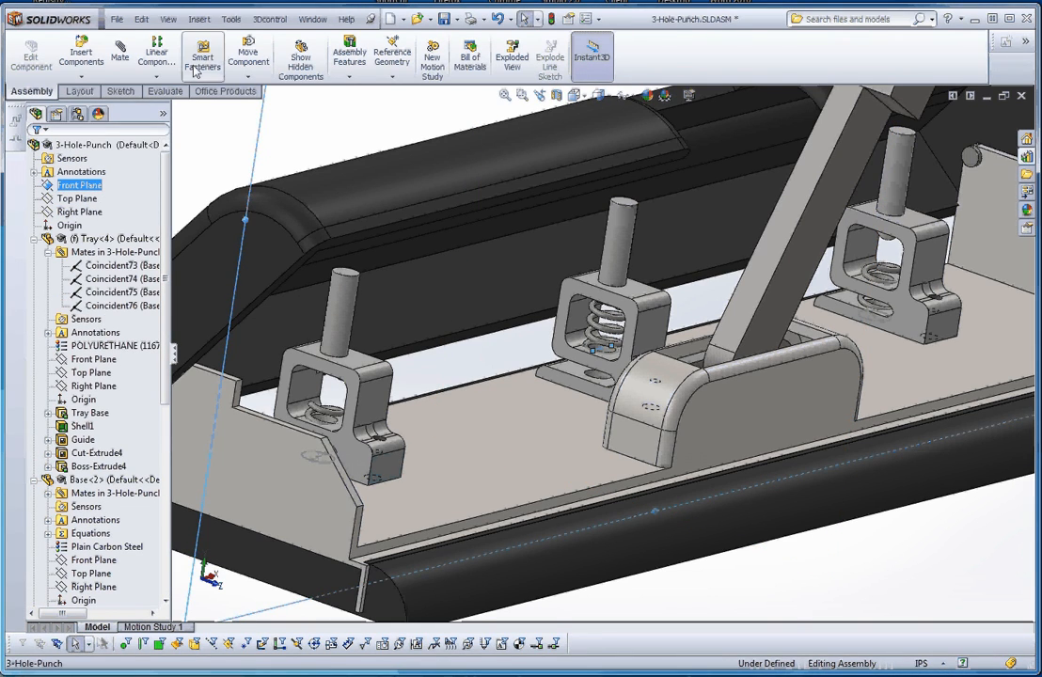
click(122, 55)
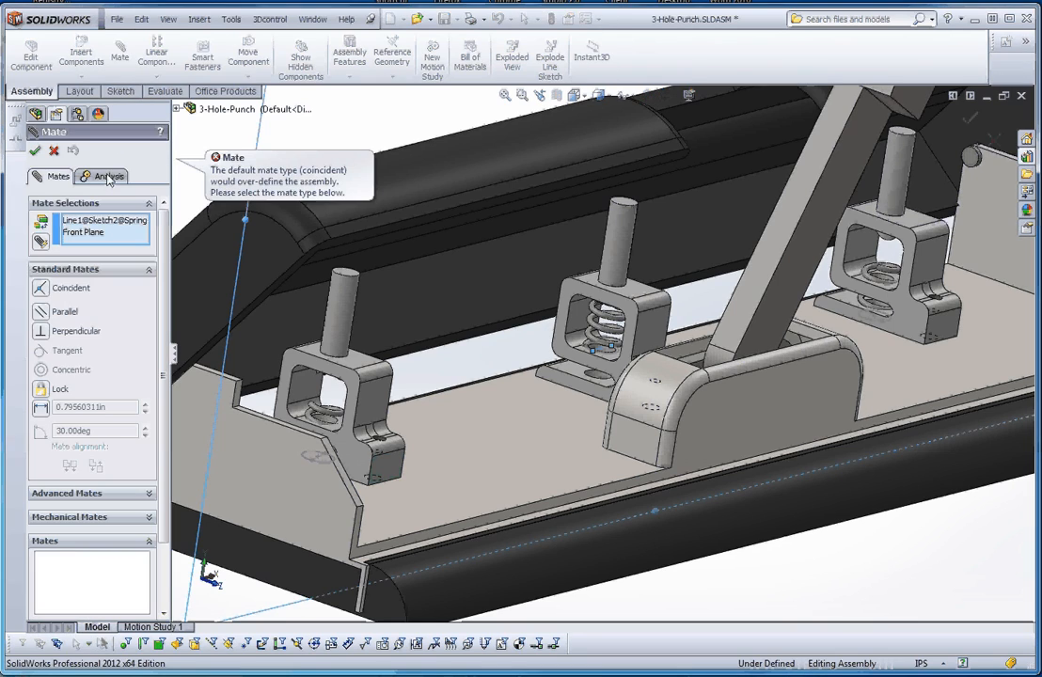
click(43, 312)
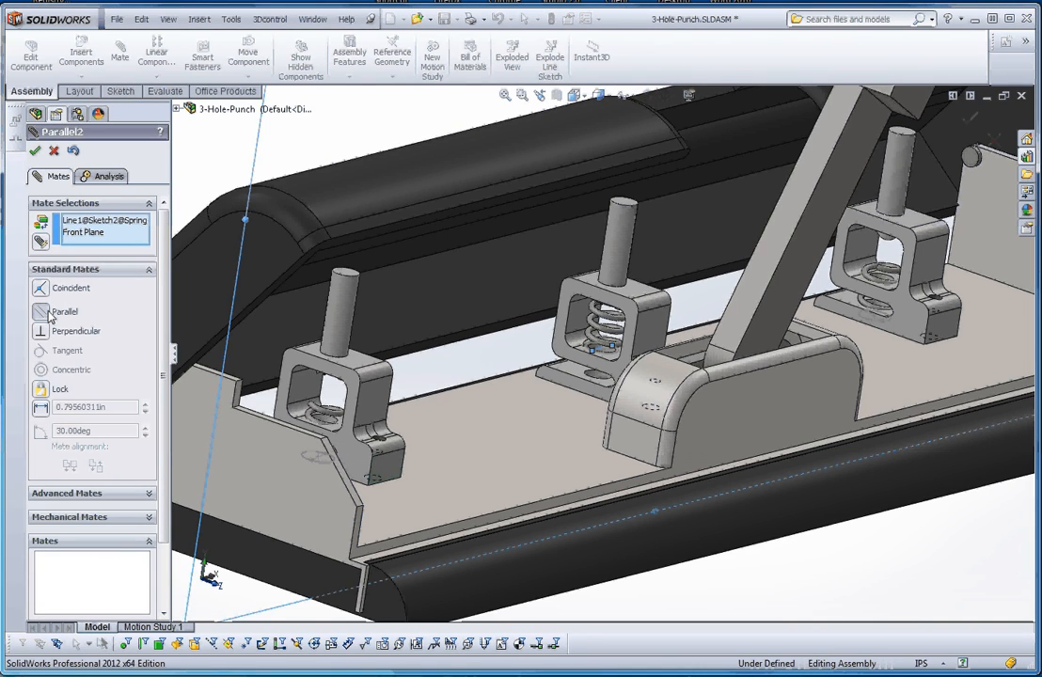
click(35, 150)
scroll(320, 282, up, 2)
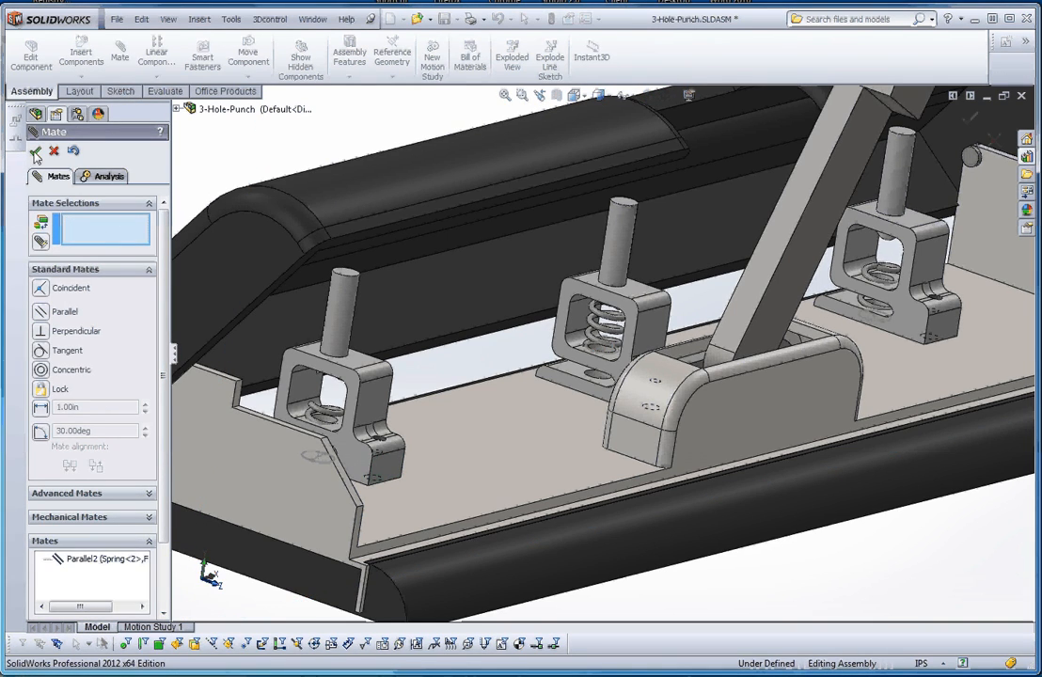
click(35, 150)
- Try to move the middle spring to check whether it still has any freedom
scroll(612, 336, down, 5)
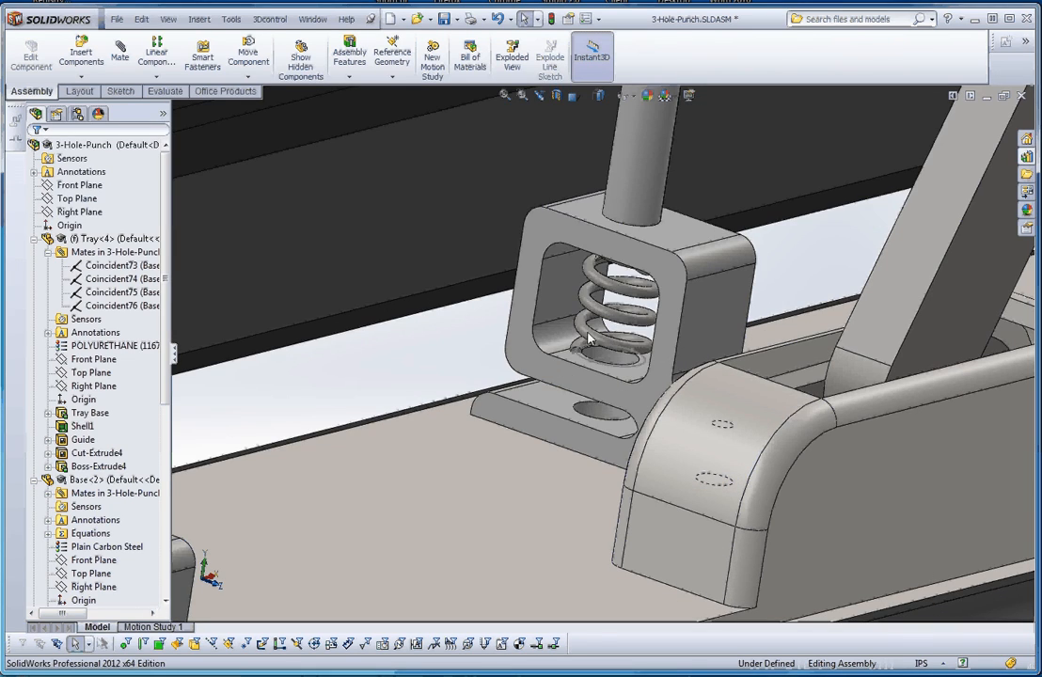
click(612, 338)
scroll(612, 340, up, 4)
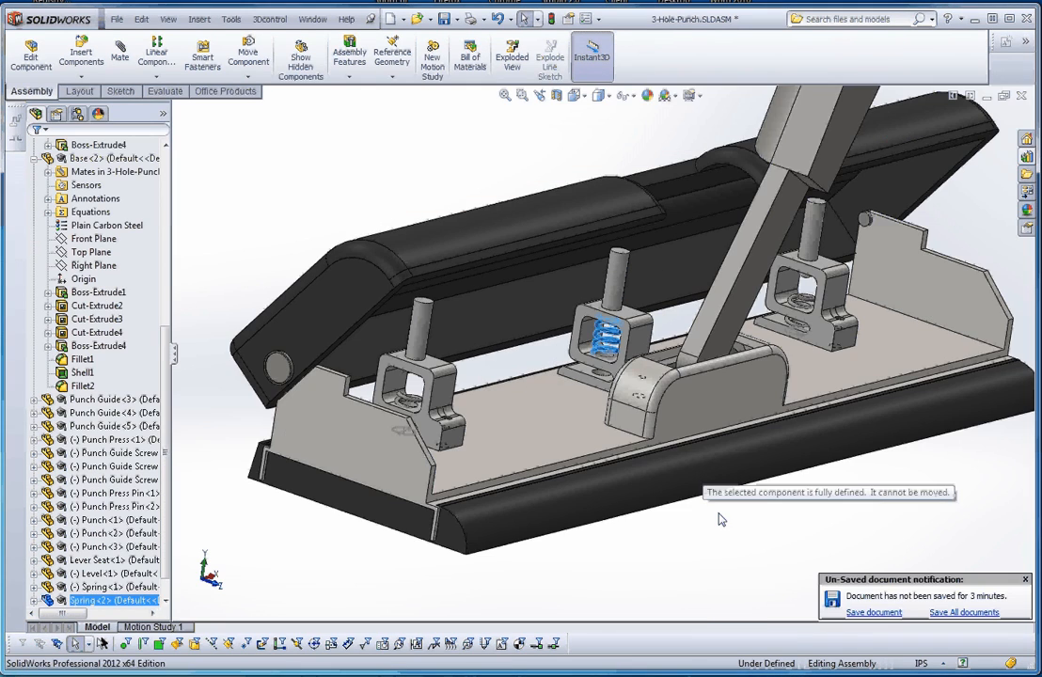
click(719, 516)
scroll(621, 351, down, 4)
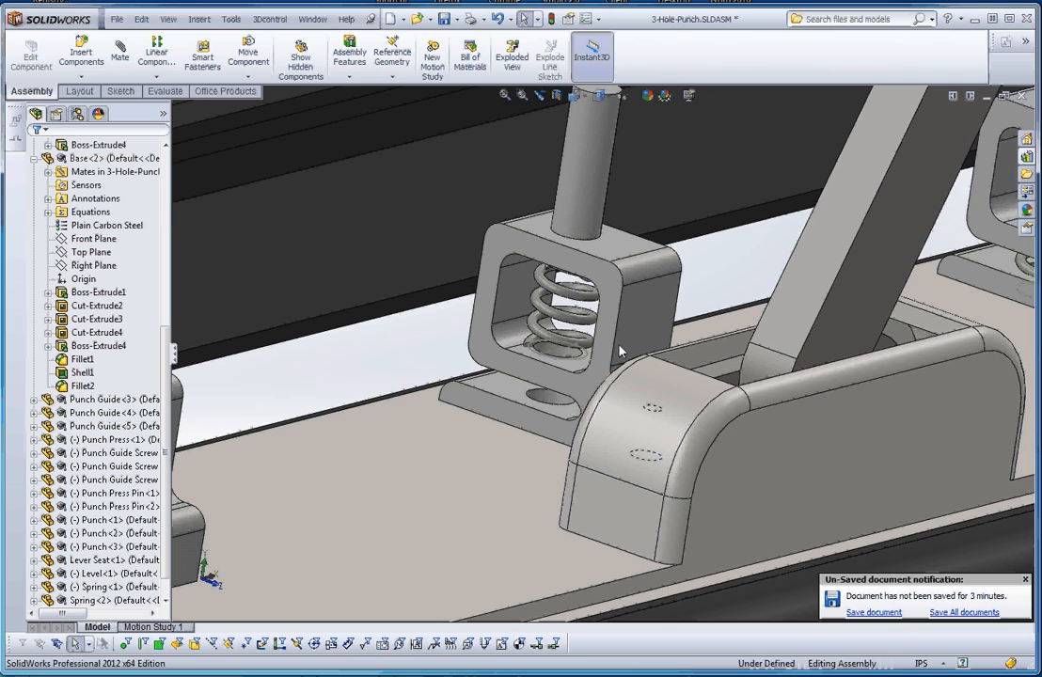
scroll(619, 352, up, 4)
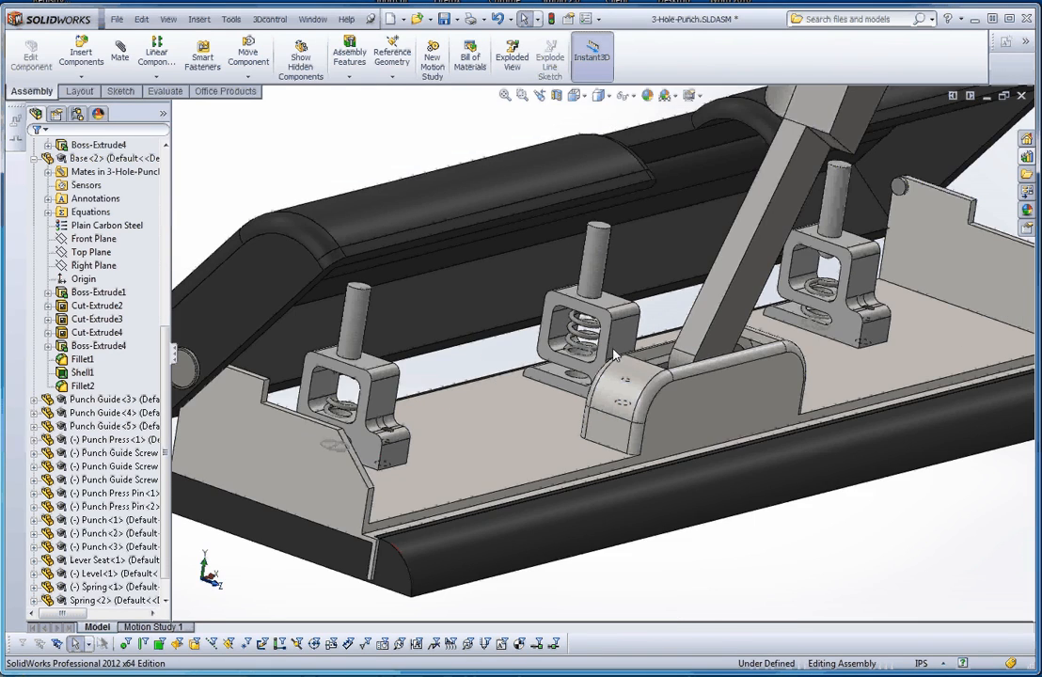
- Slide the middle punch down through its Punch Guide until its tip reaches into the top of the spring
scroll(616, 355, down, 3)
scroll(615, 356, up, 1)
click(596, 278)
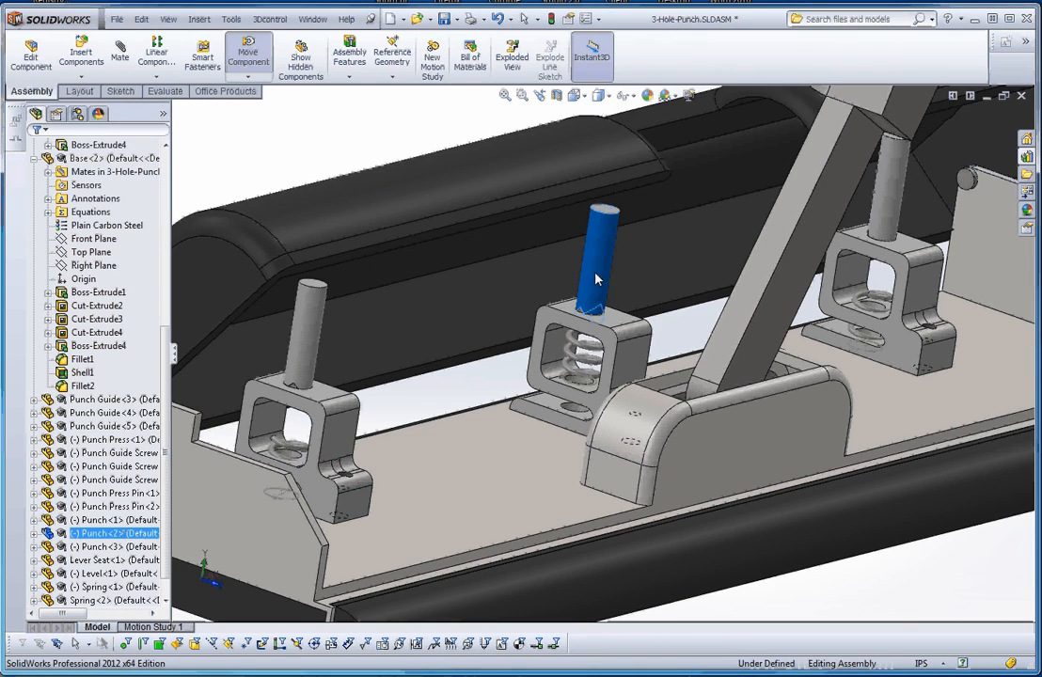
mouse_move(596, 278)
mouse_down()
mouse_move(594, 344)
mouse_move(592, 286)
mouse_move(587, 342)
mouse_move(595, 295)
mouse_up()
scroll(595, 295, up, 5)
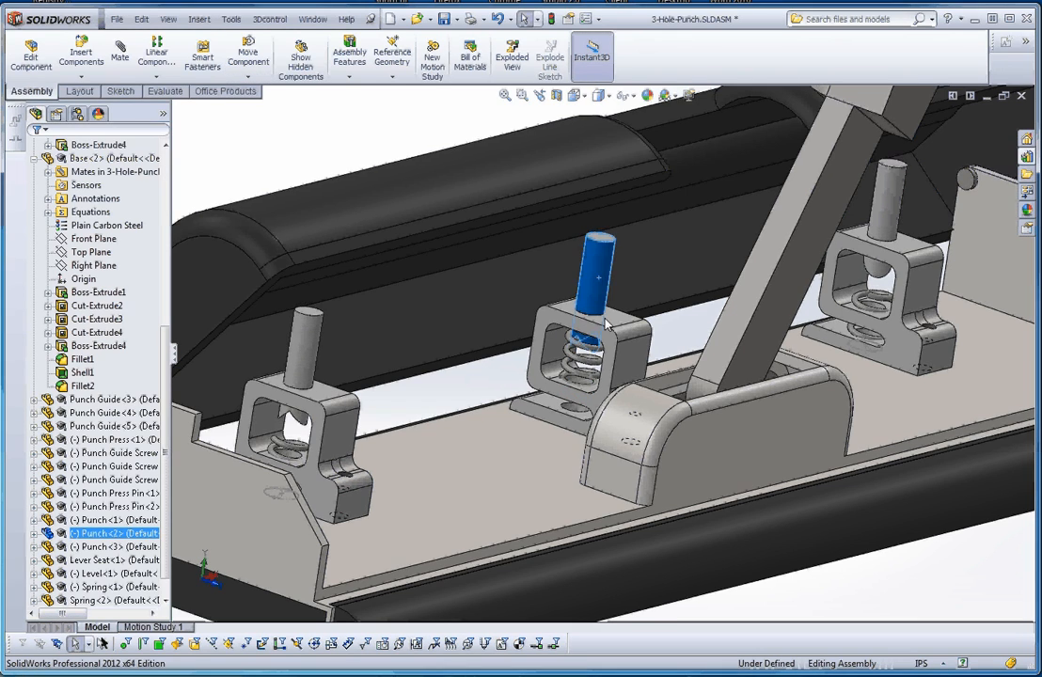
- Open the middle punch's part in its own window and orient it to a side view
scroll(595, 295, down, 5)
right_click(596, 303)
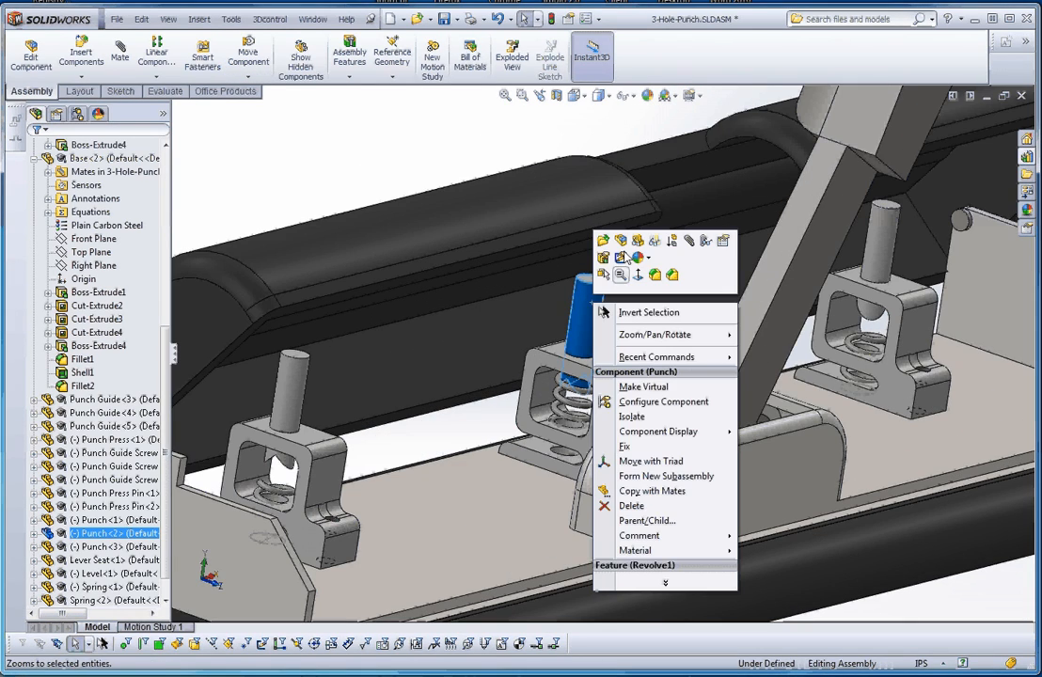
click(604, 240)
middle_drag(661, 334, 601, 354)
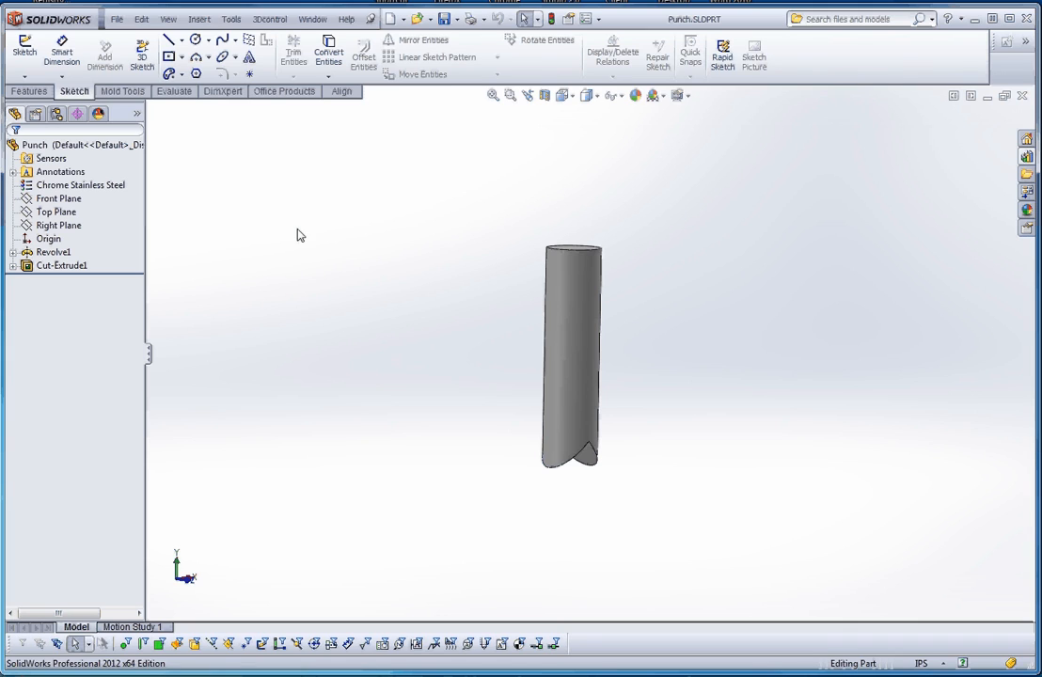
- Roll the punch's feature history back to just before Cut-Extrude1
drag(120, 274, 123, 260)
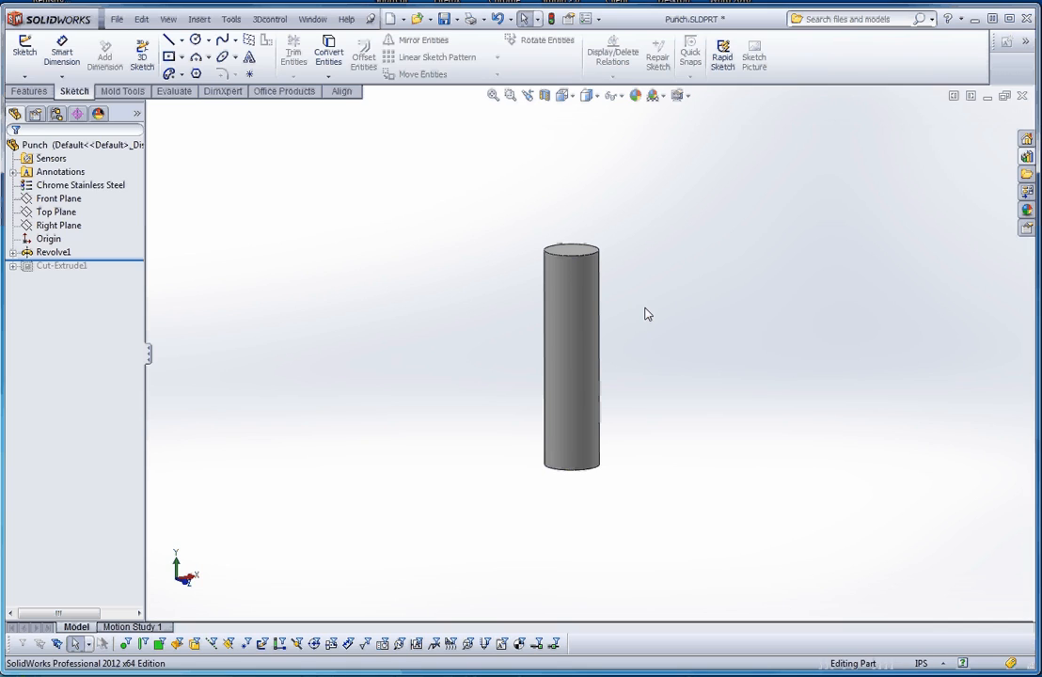
middle_drag(639, 365, 656, 369)
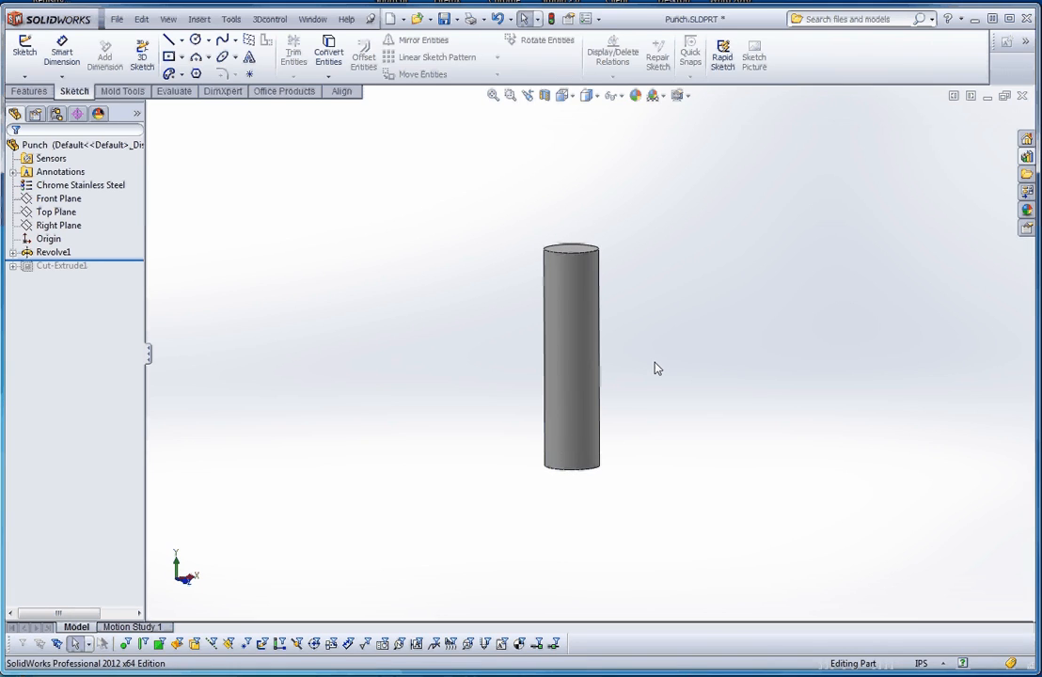
- Open the base sketch of Revolve1 to examine its dimensions and relations, and exit it without changes
click(13, 252)
right_click(49, 252)
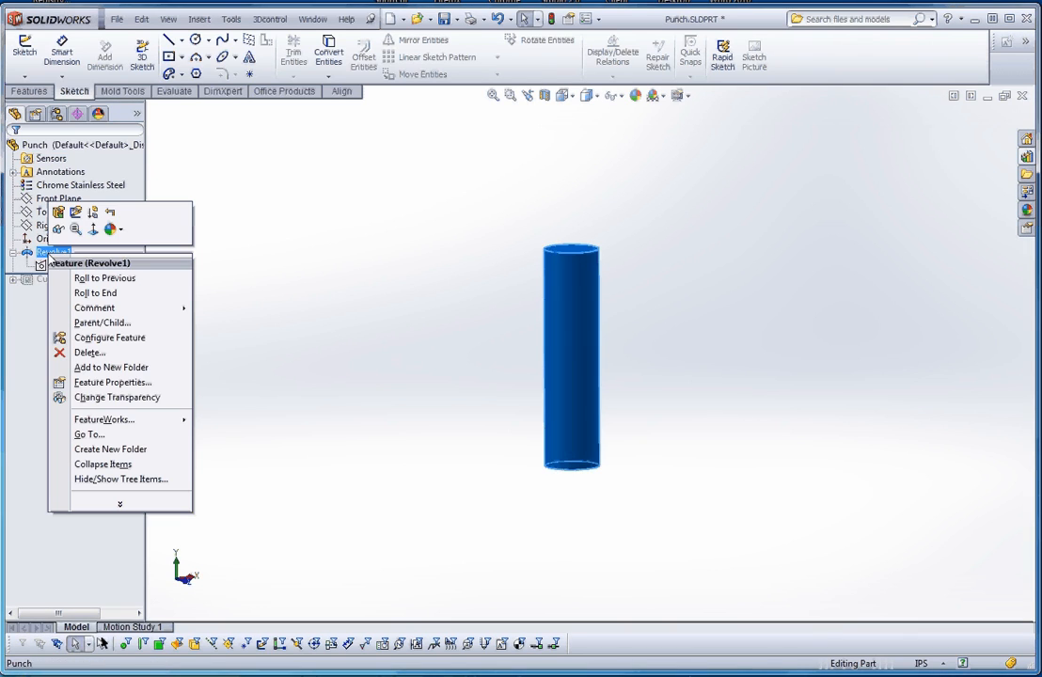
click(218, 226)
right_click(57, 252)
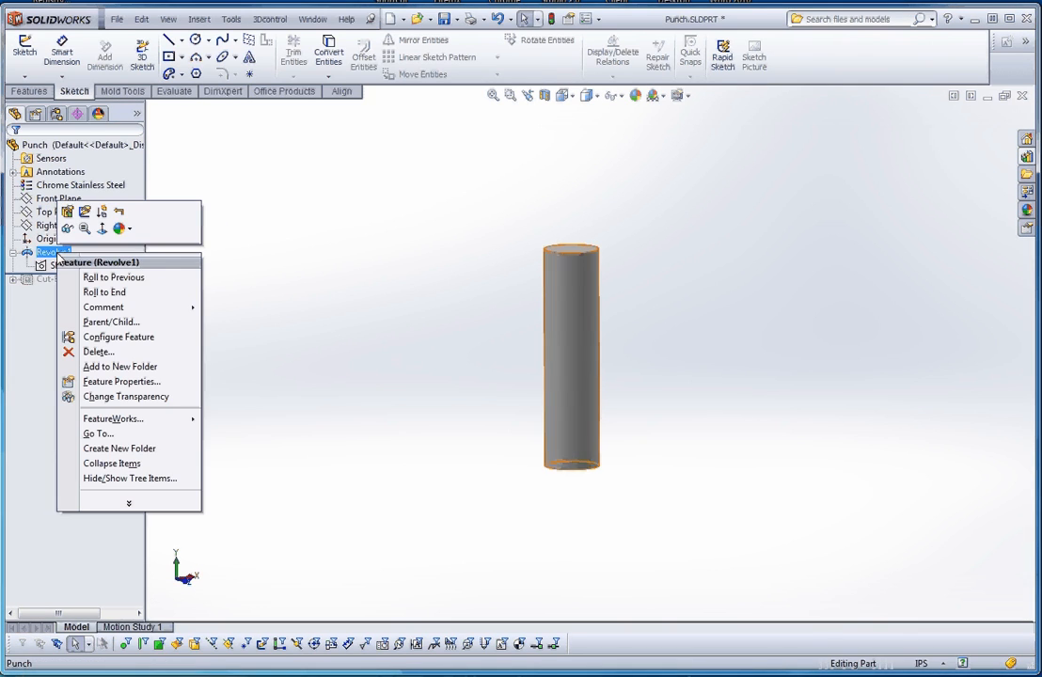
right_click(39, 264)
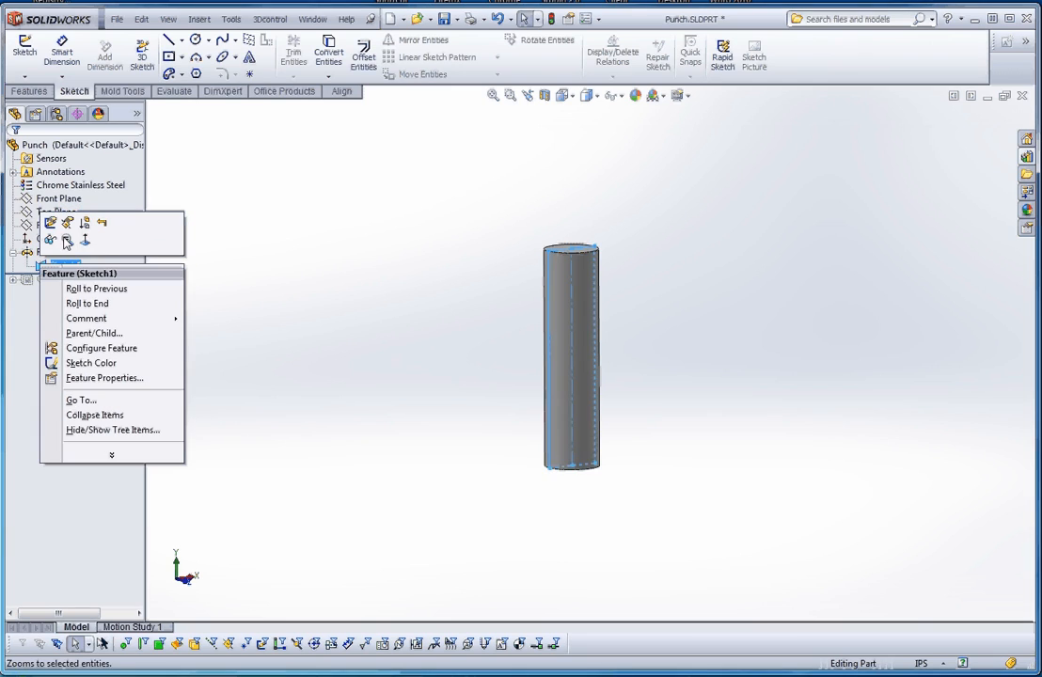
click(51, 224)
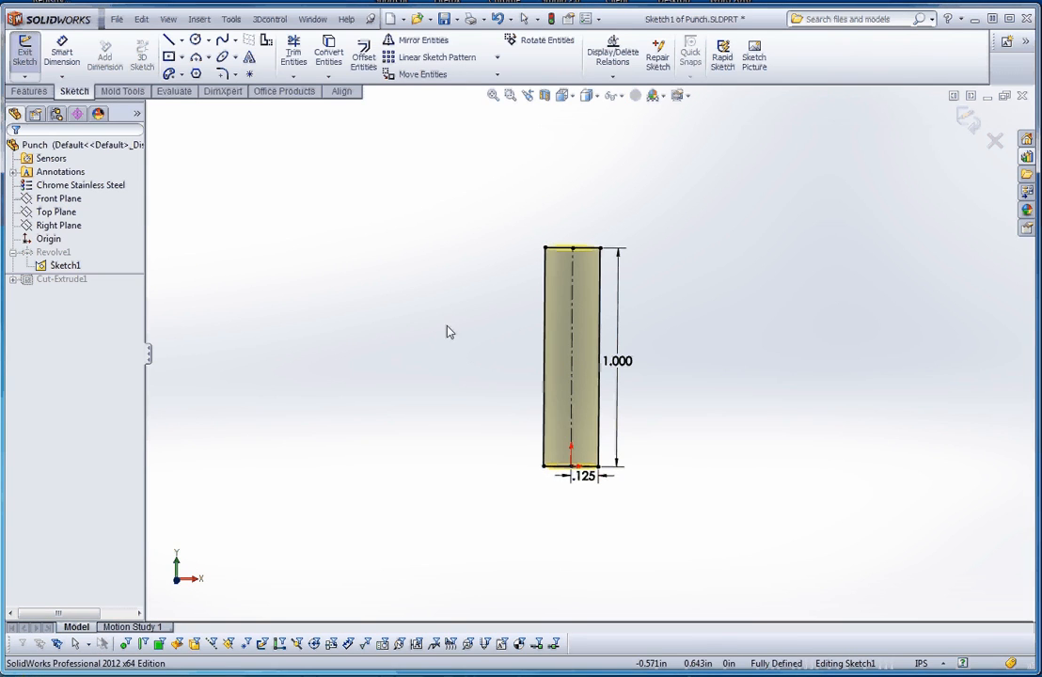
scroll(634, 340, up, 2)
scroll(635, 325, down, 3)
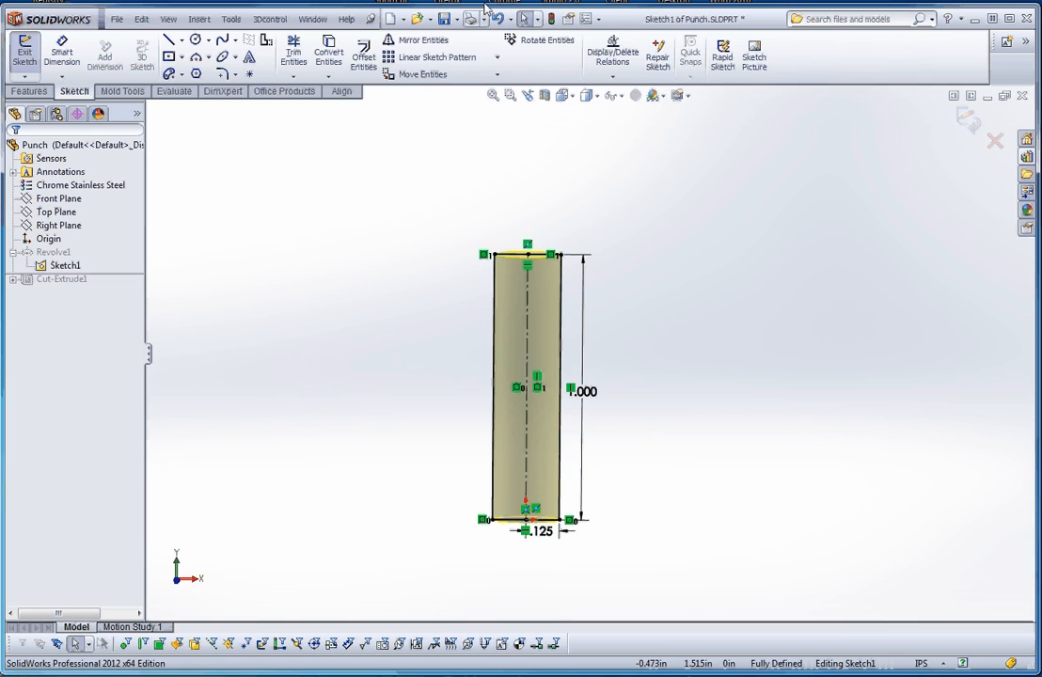
click(551, 20)
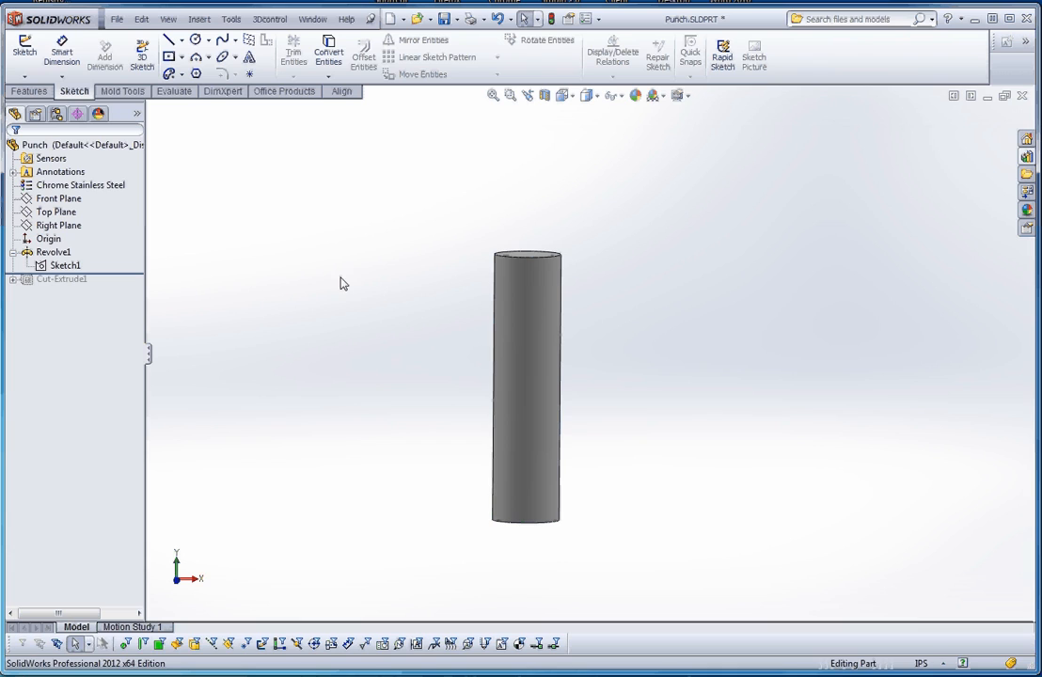
- Start a sketch on the Right Plane and draw a vertical centerline from the origin to above the cylinder's upper face
click(57, 227)
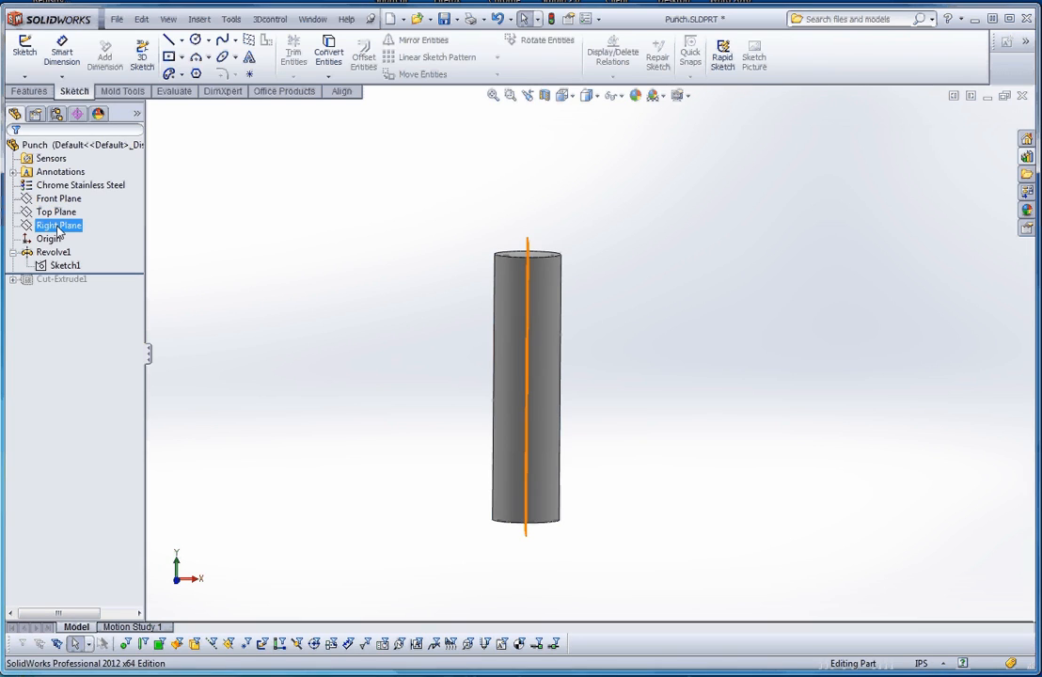
key(ctrl+8)
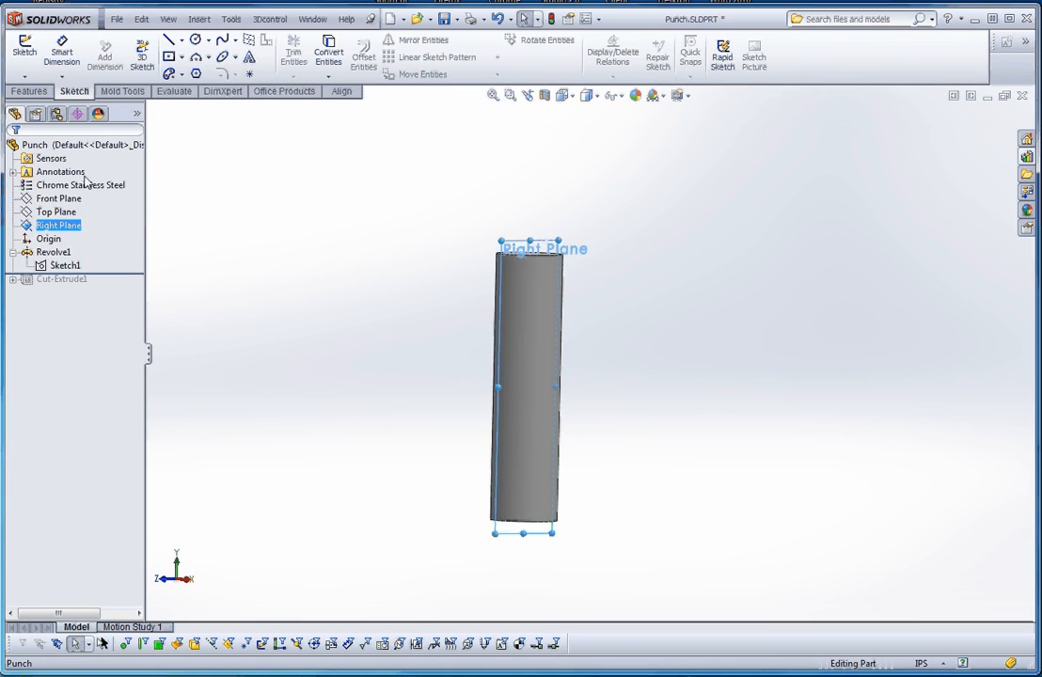
click(24, 49)
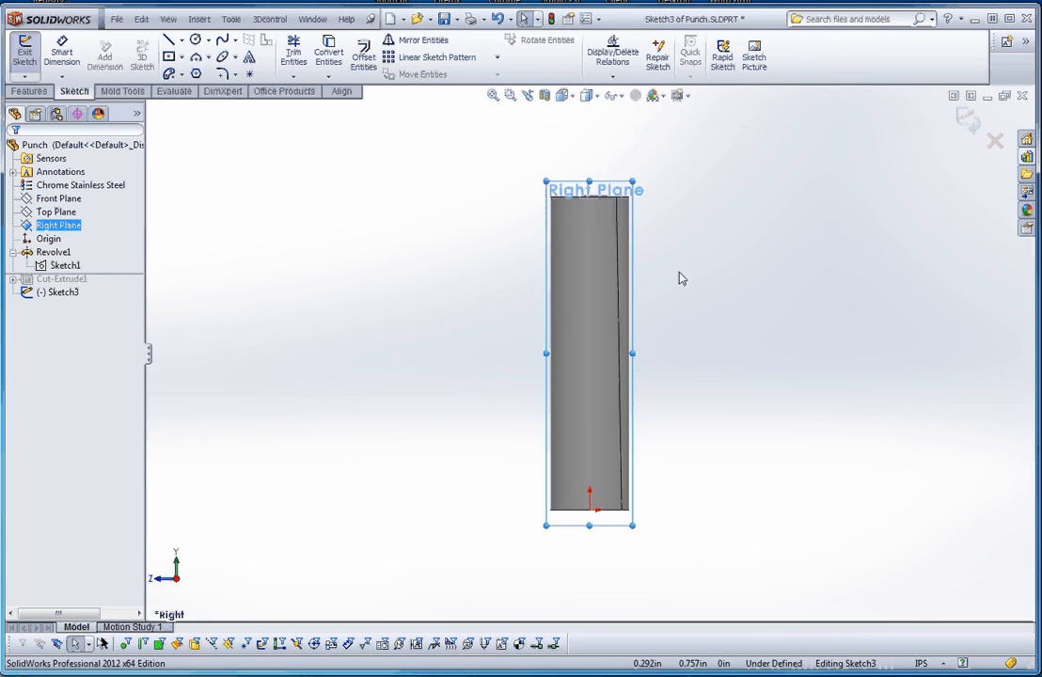
click(182, 39)
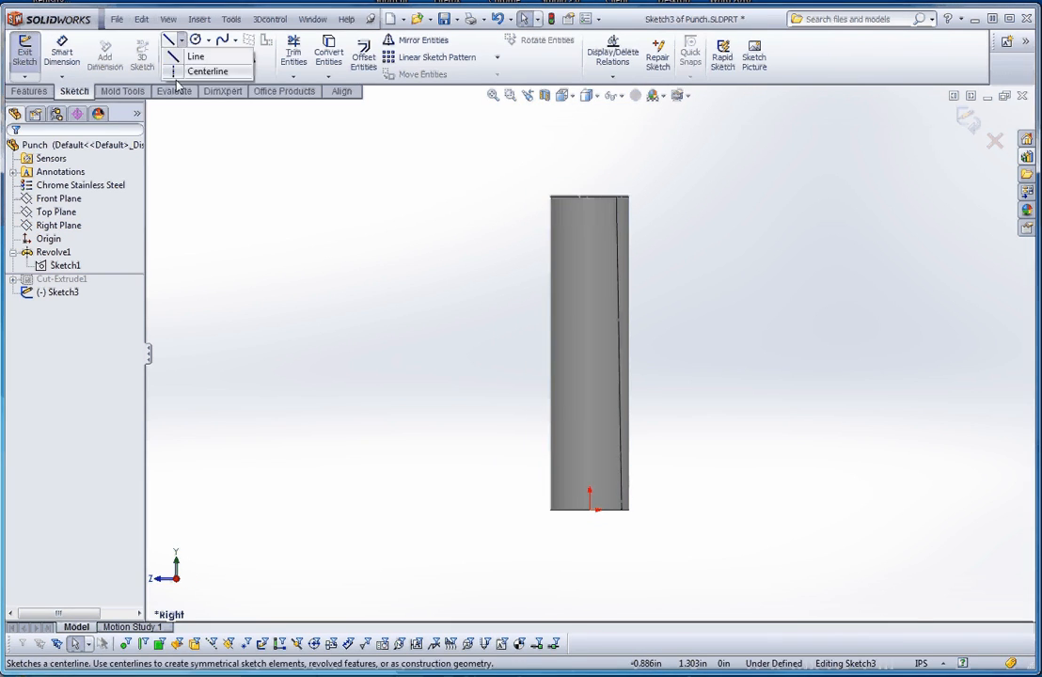
click(207, 71)
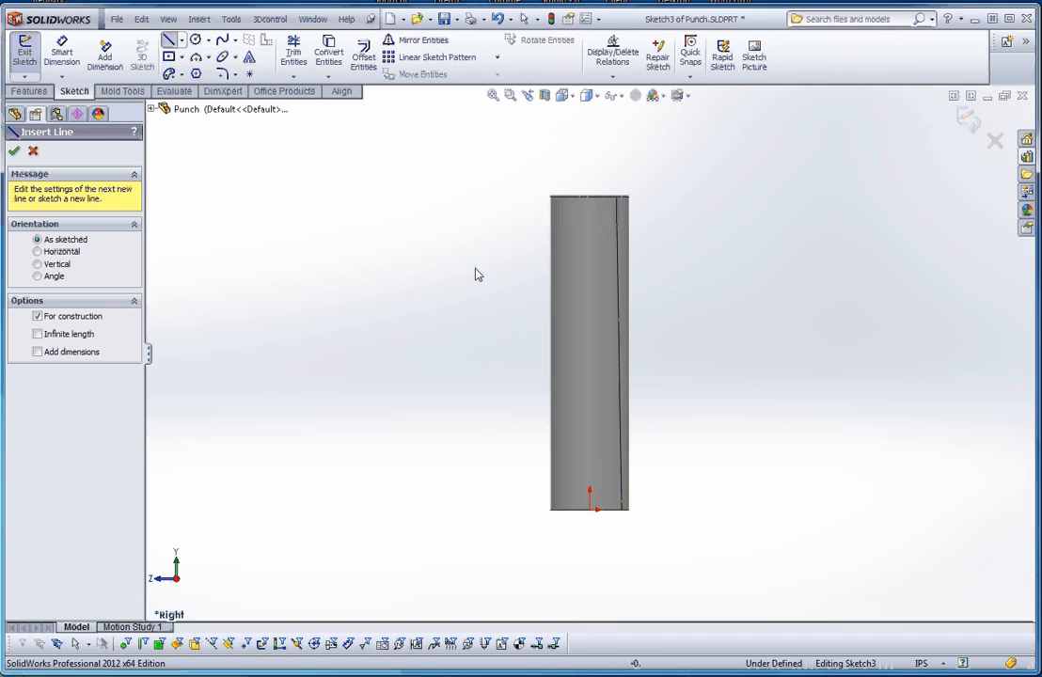
click(589, 491)
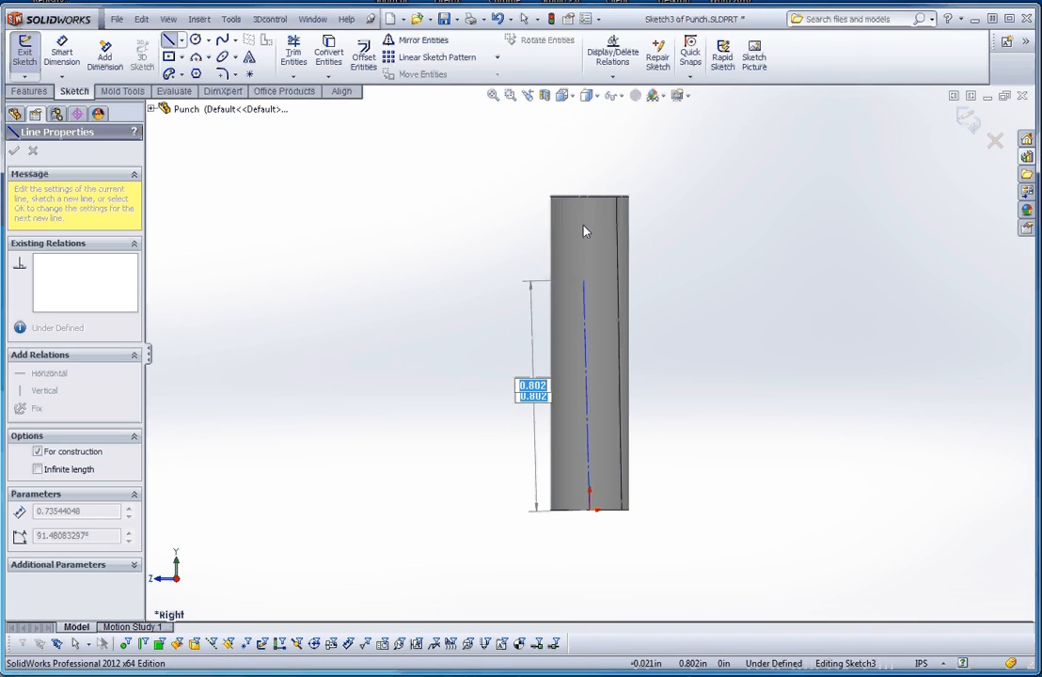
click(611, 139)
key(Escape)
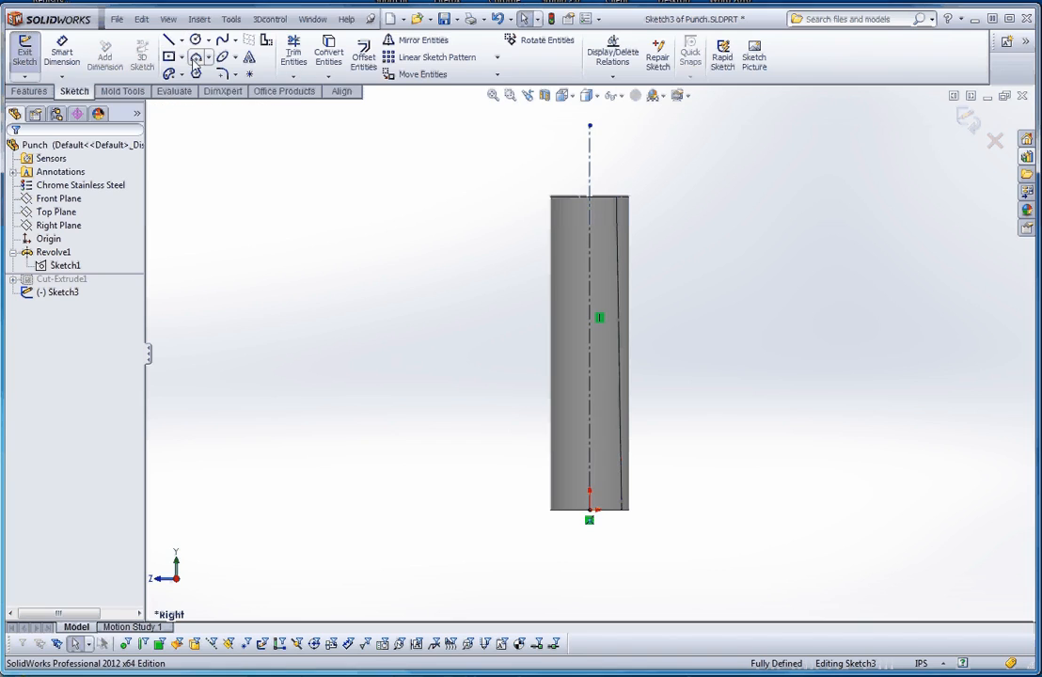
- Draw a 3-point arc of about 0.152 in radius from the centerline above the cylinder to its upper outer edge
click(196, 58)
click(592, 142)
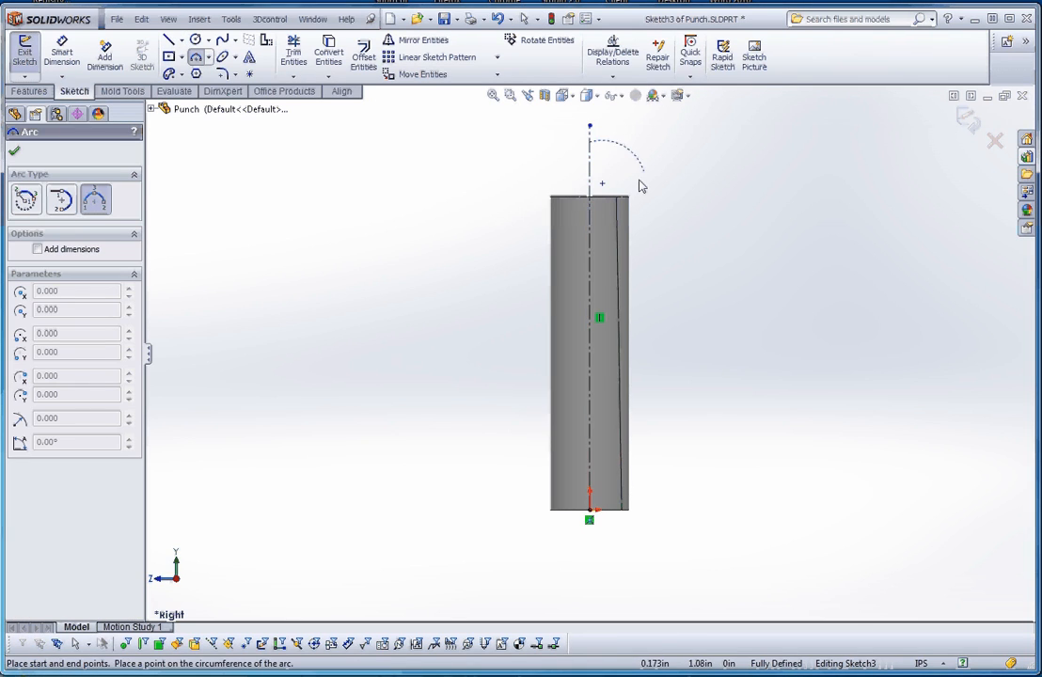
click(628, 198)
click(627, 175)
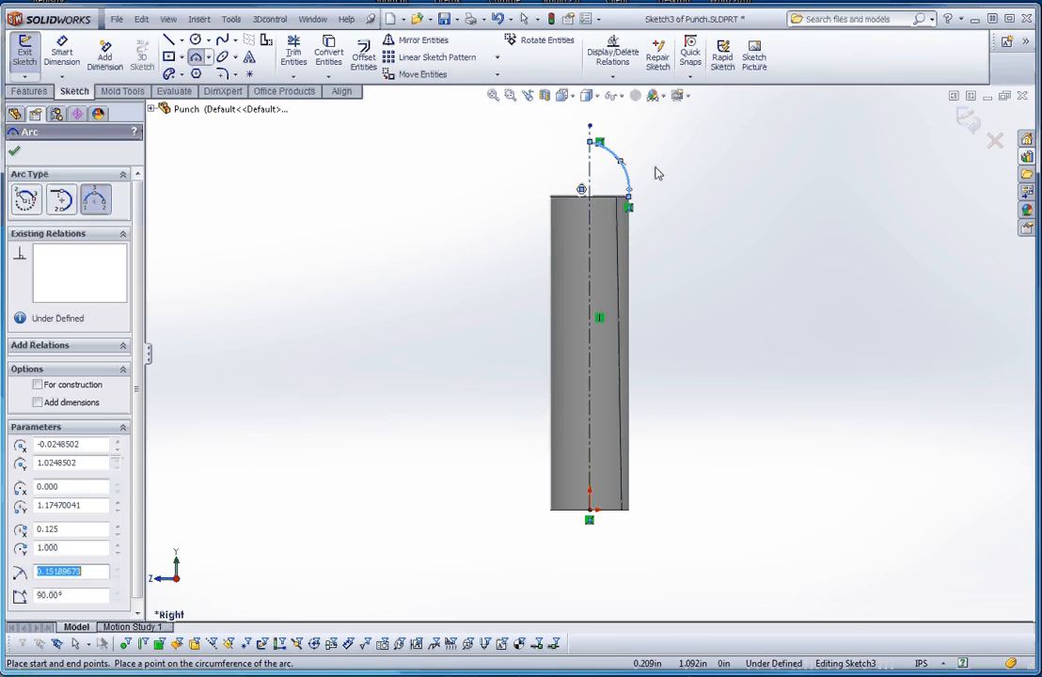
key(Escape)
- Make the arc tangent to the cylinder's silhouette edge
click(629, 181)
ctrl+click(627, 230)
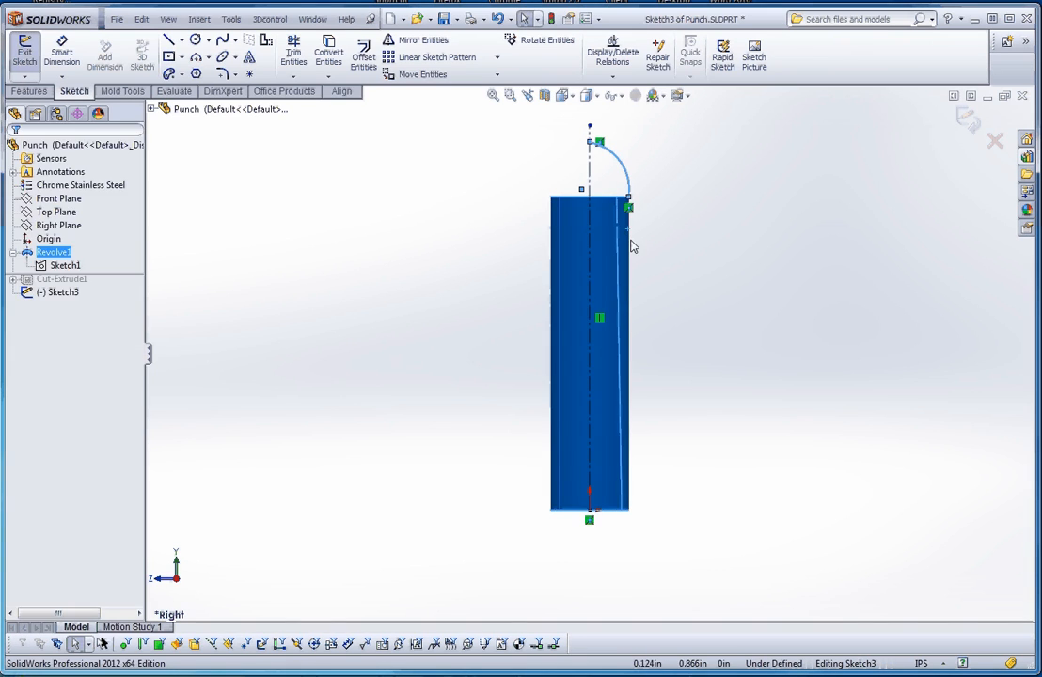
ctrl+click(621, 263)
ctrl+click(619, 263)
mouse_move(654, 274)
middle_down()
mouse_move(663, 293)
mouse_move(683, 264)
mouse_move(655, 280)
middle_up()
click(686, 269)
click(632, 278)
click(684, 276)
click(628, 283)
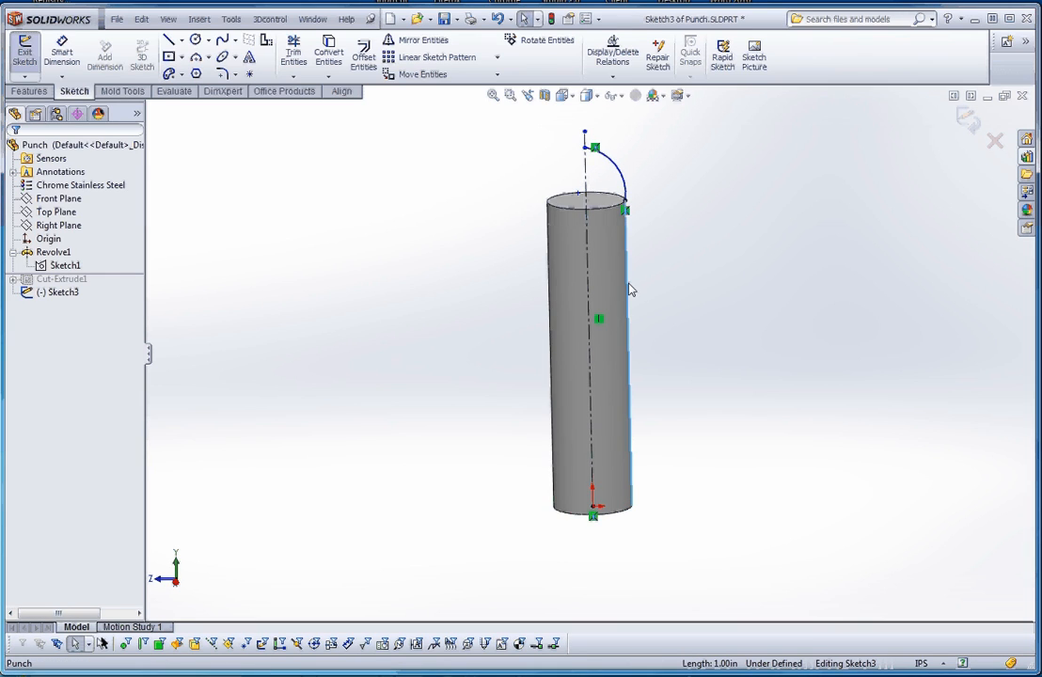
ctrl+click(619, 181)
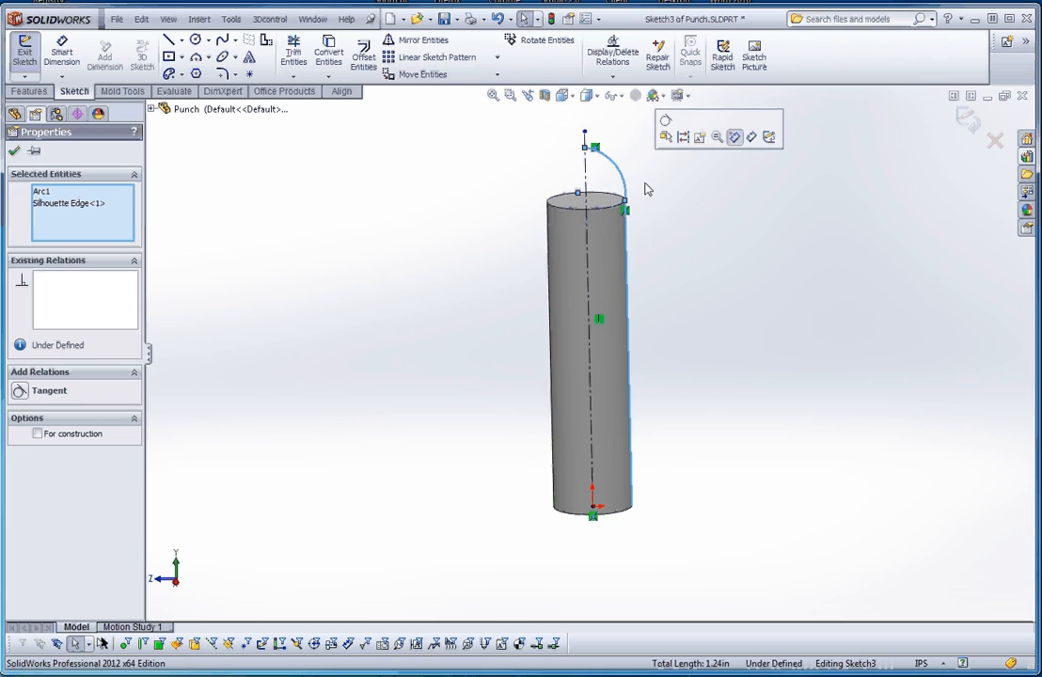
click(49, 390)
click(403, 362)
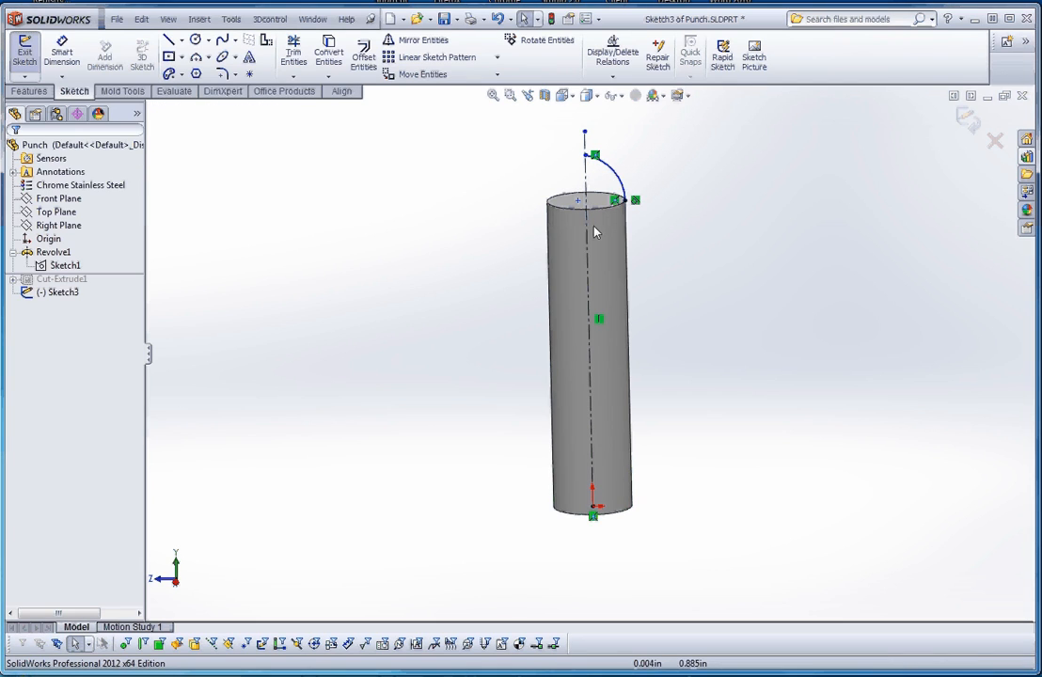
- Make the arc's center point coincident with the vertical centerline
scroll(623, 205, down, 3)
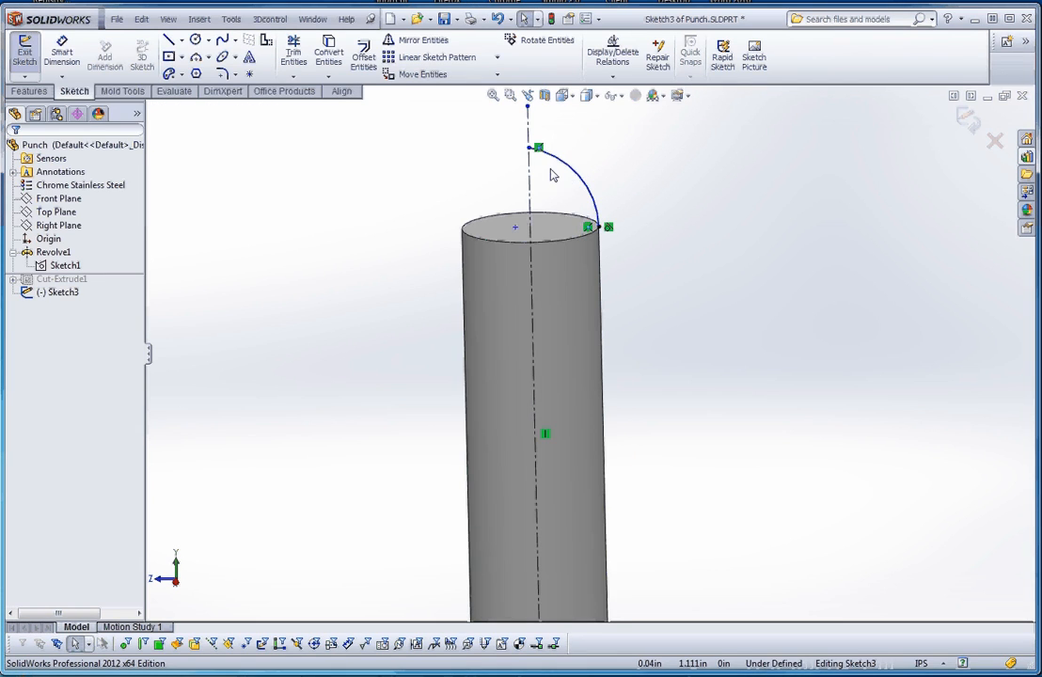
scroll(545, 272, up, 2)
click(549, 270)
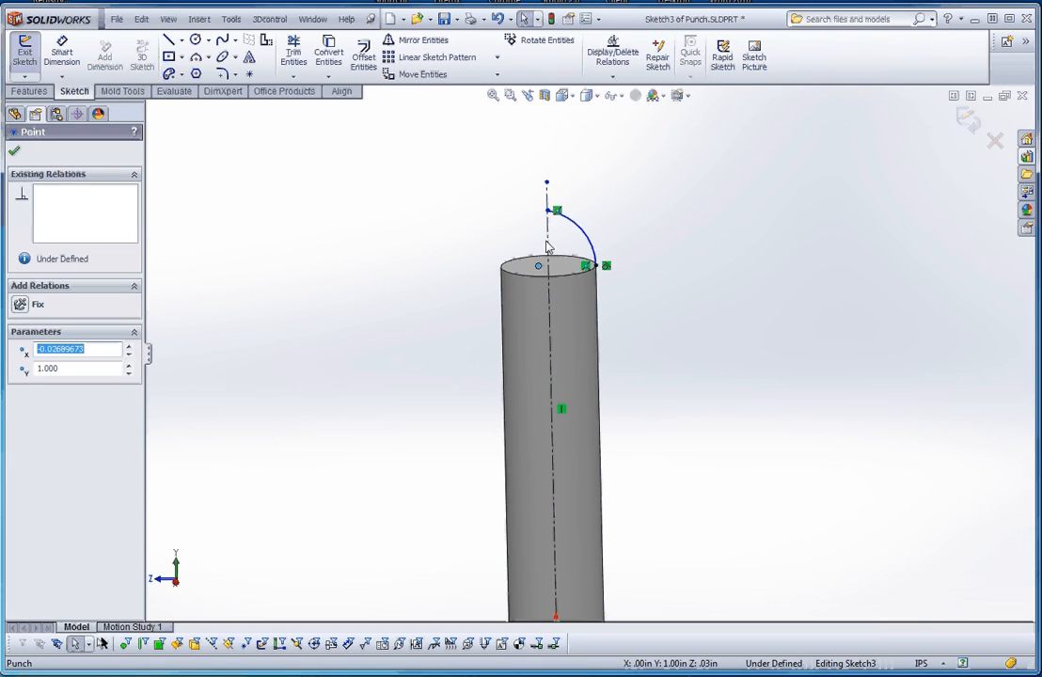
ctrl+click(549, 239)
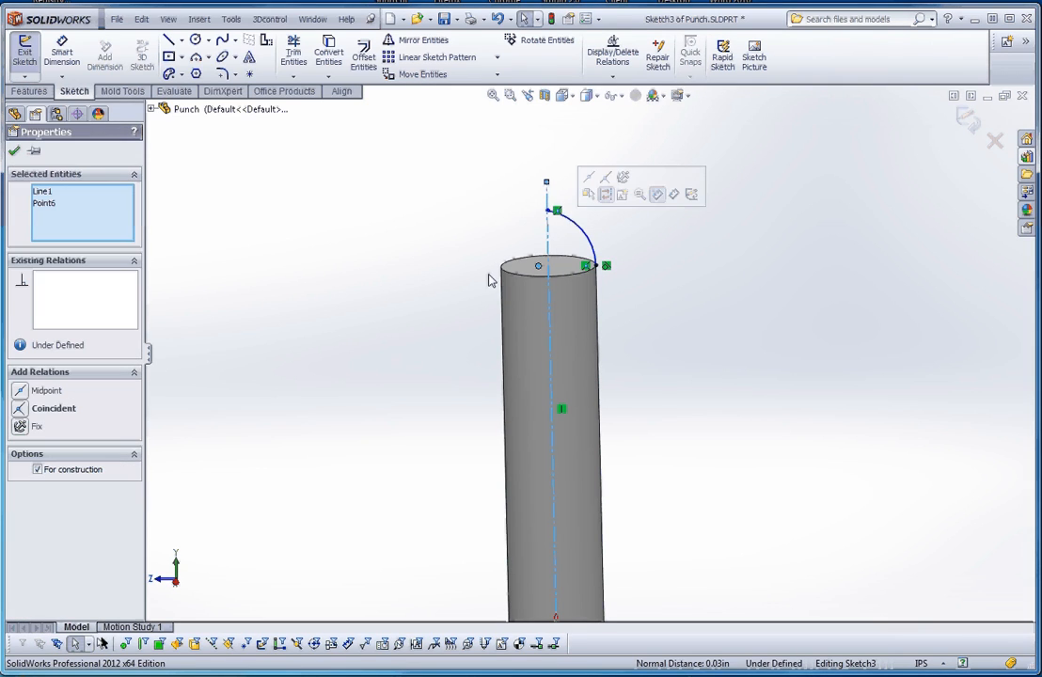
click(19, 409)
click(491, 361)
scroll(496, 361, up, 3)
scroll(554, 307, down, 4)
scroll(584, 308, down, 1)
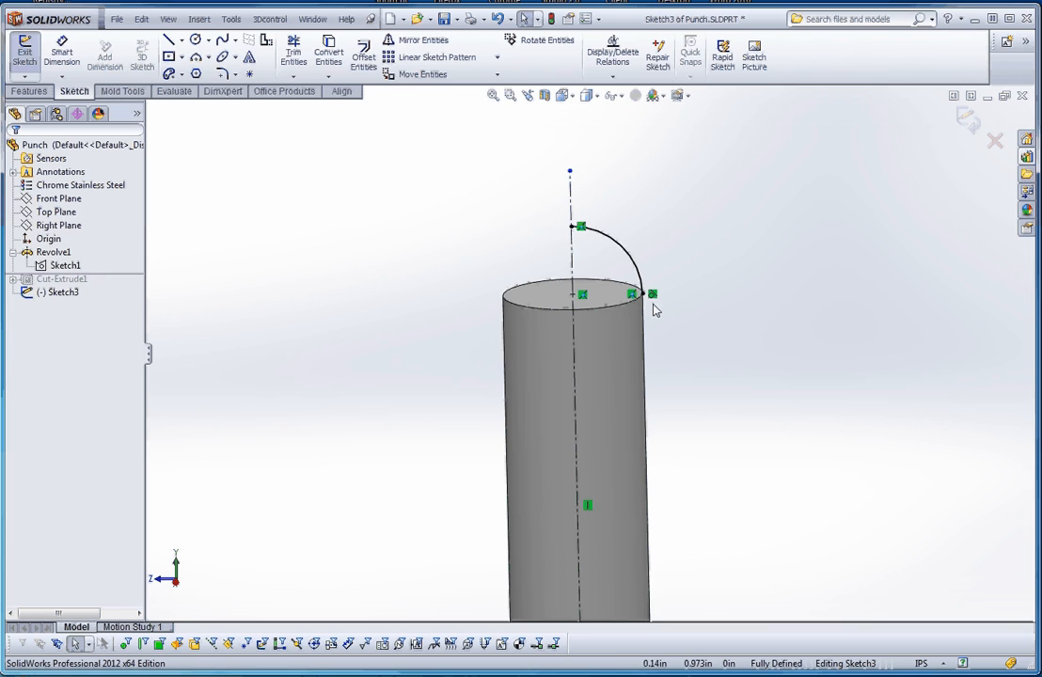
- Close the quarter-circle profile with a horizontal line and a vertical line from the arc's center to its two endpoints
click(168, 40)
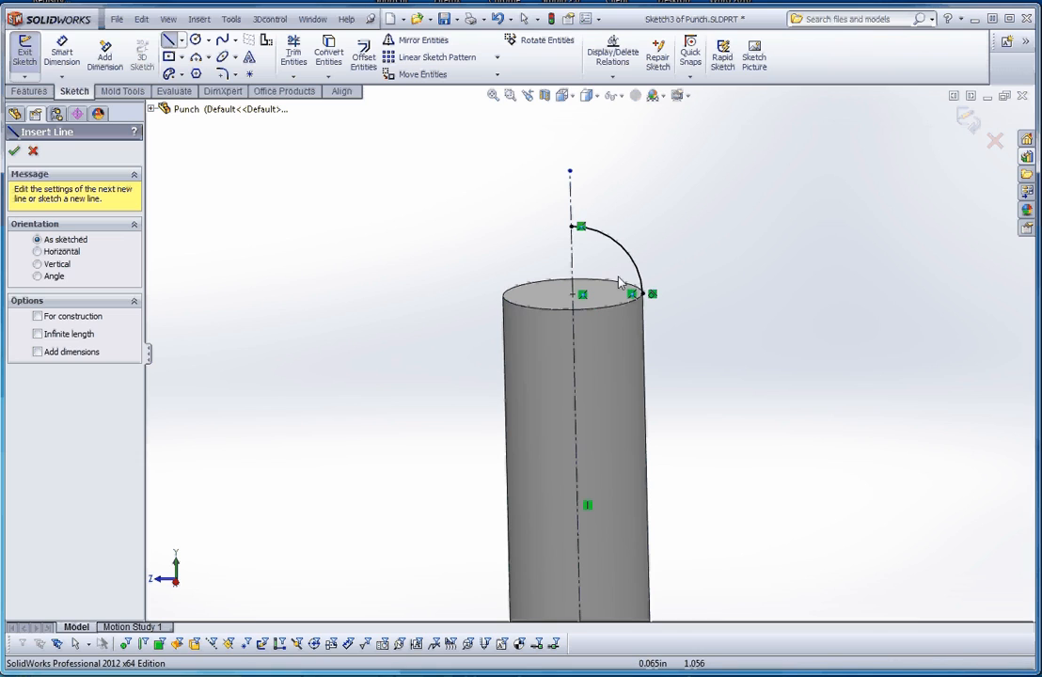
click(573, 294)
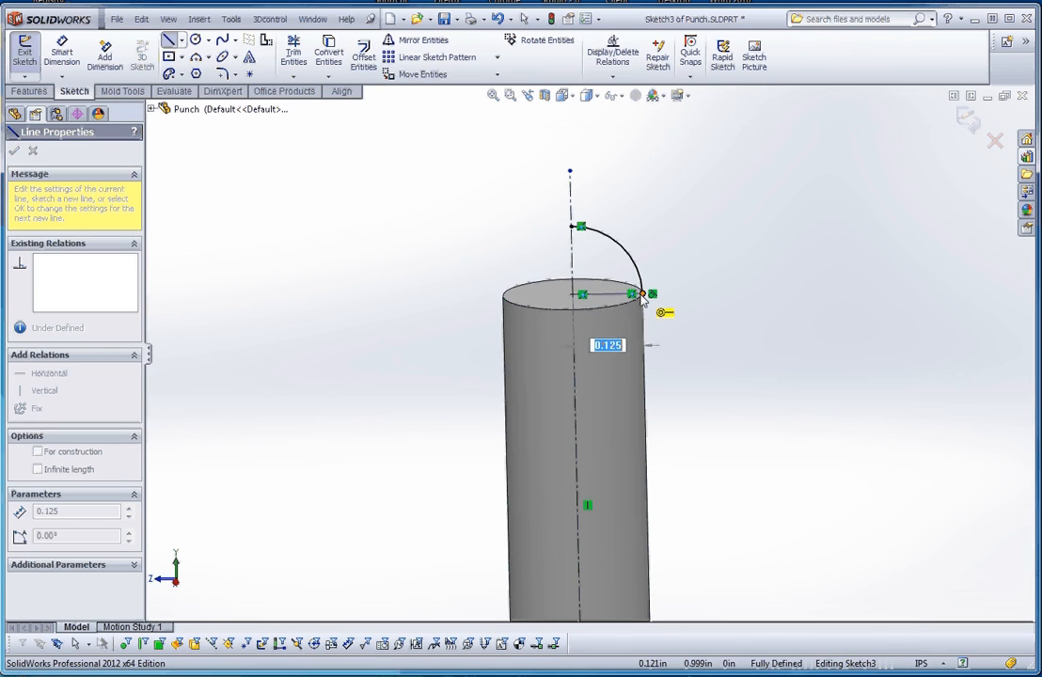
click(643, 295)
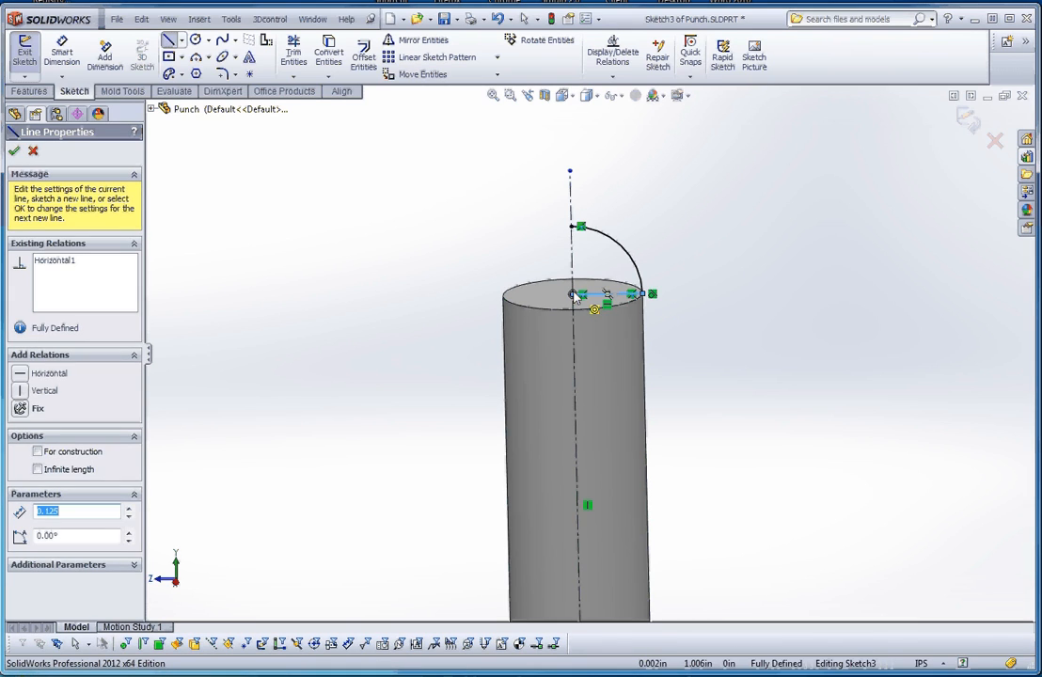
click(572, 294)
click(573, 226)
key(Escape)
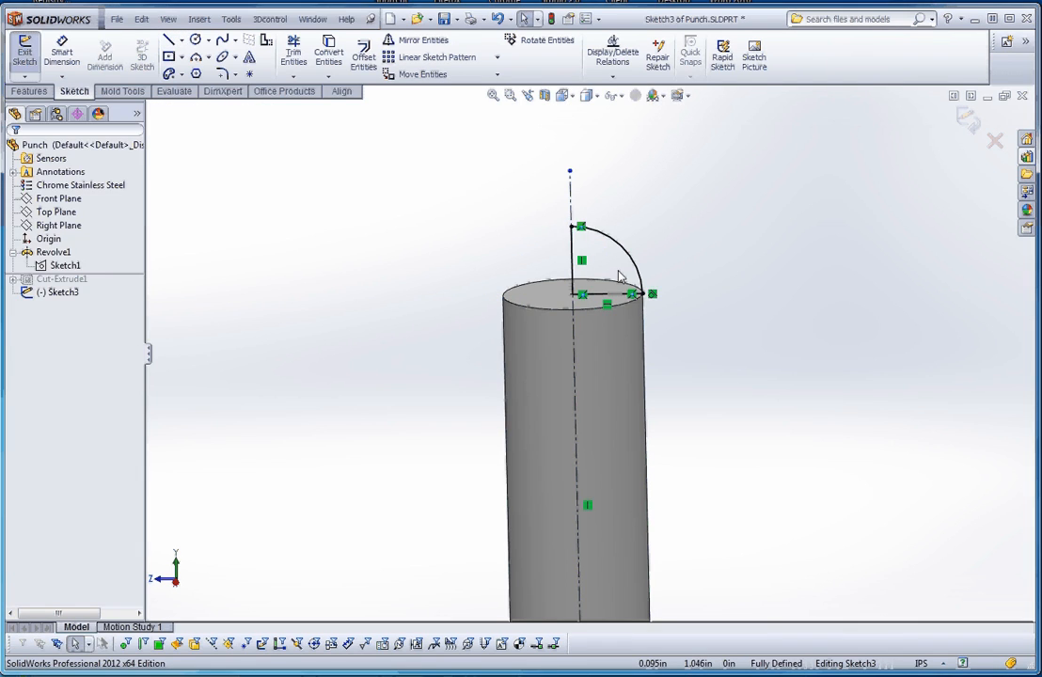
- Revolve the quarter-circle profile 360° about the centerline, merged with the cylinder, and roll the feature history forward past Cut-Extrude1
scroll(623, 279, down, 3)
scroll(653, 303, up, 3)
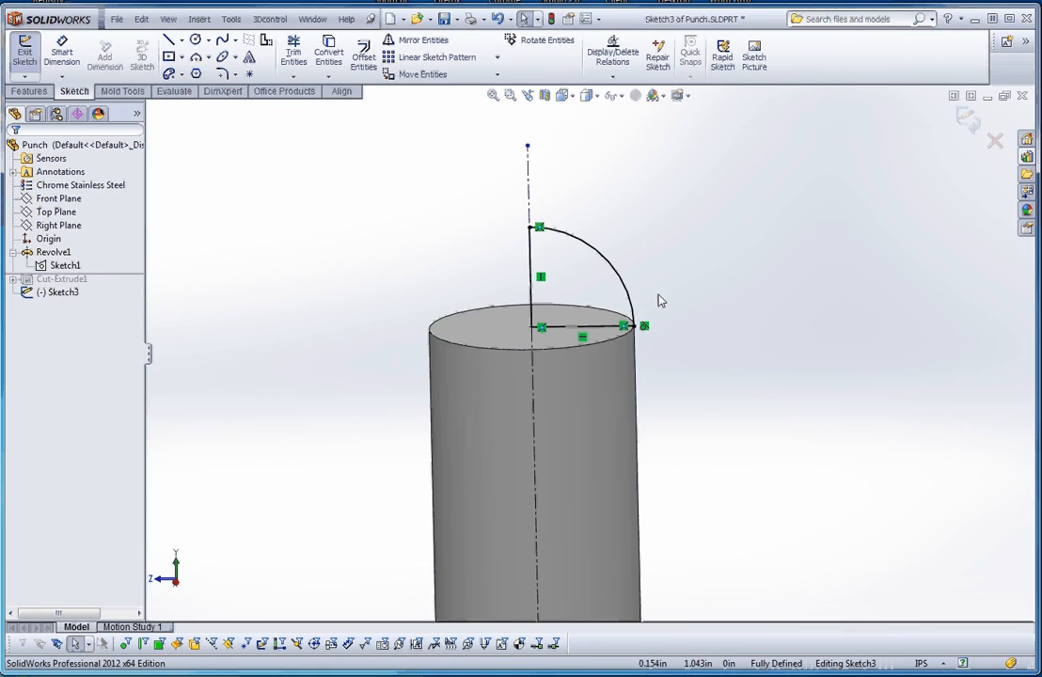
scroll(641, 317, up, 3)
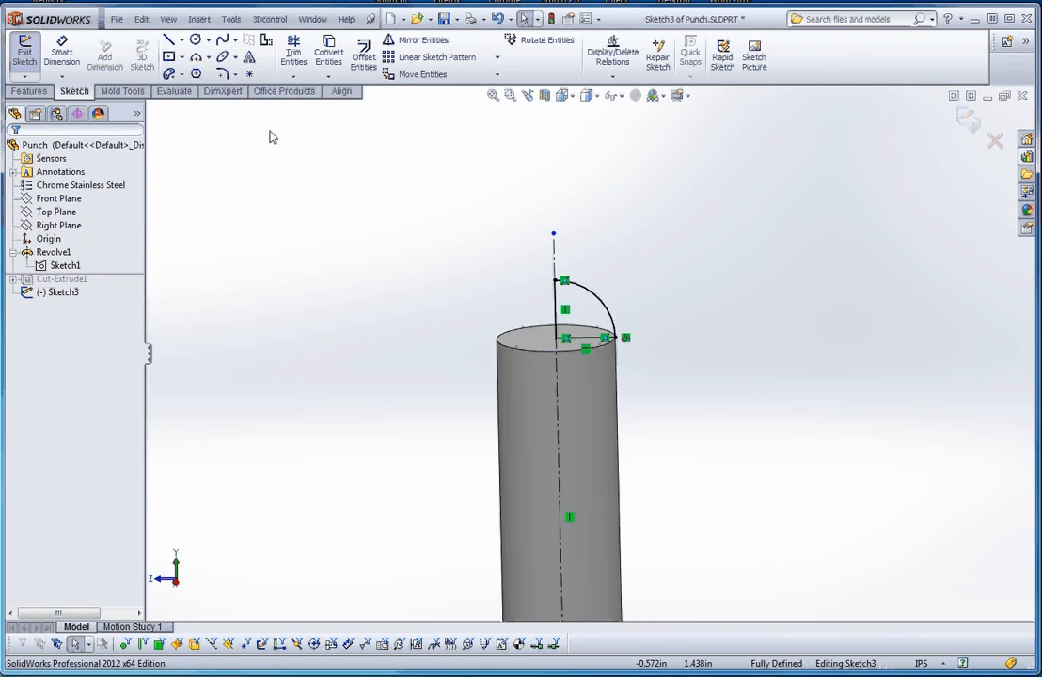
click(41, 93)
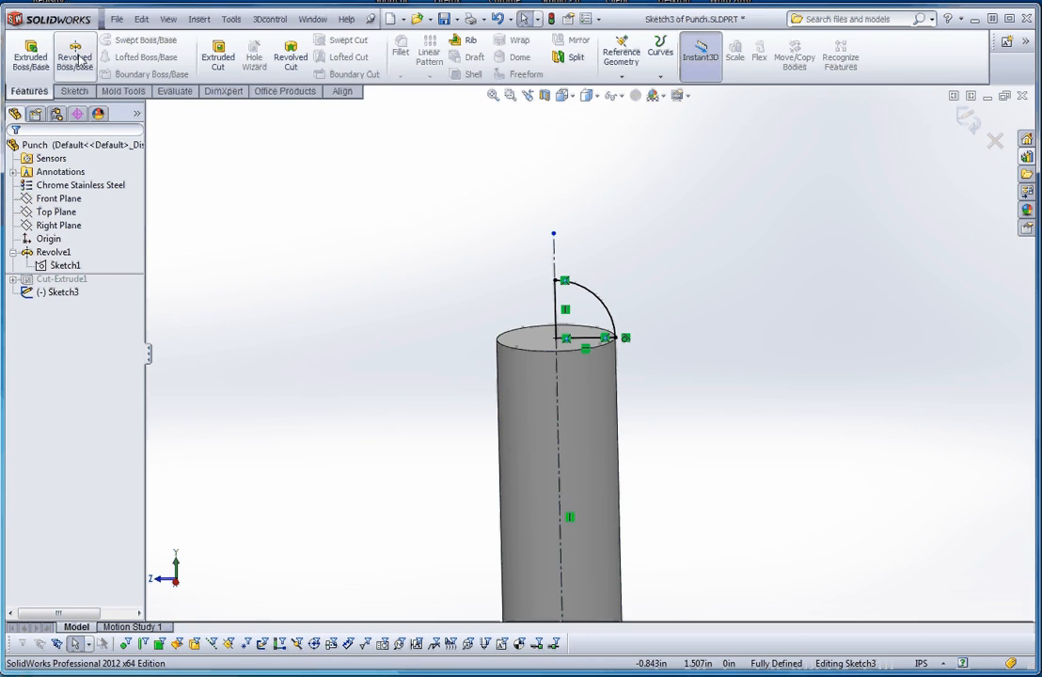
click(76, 59)
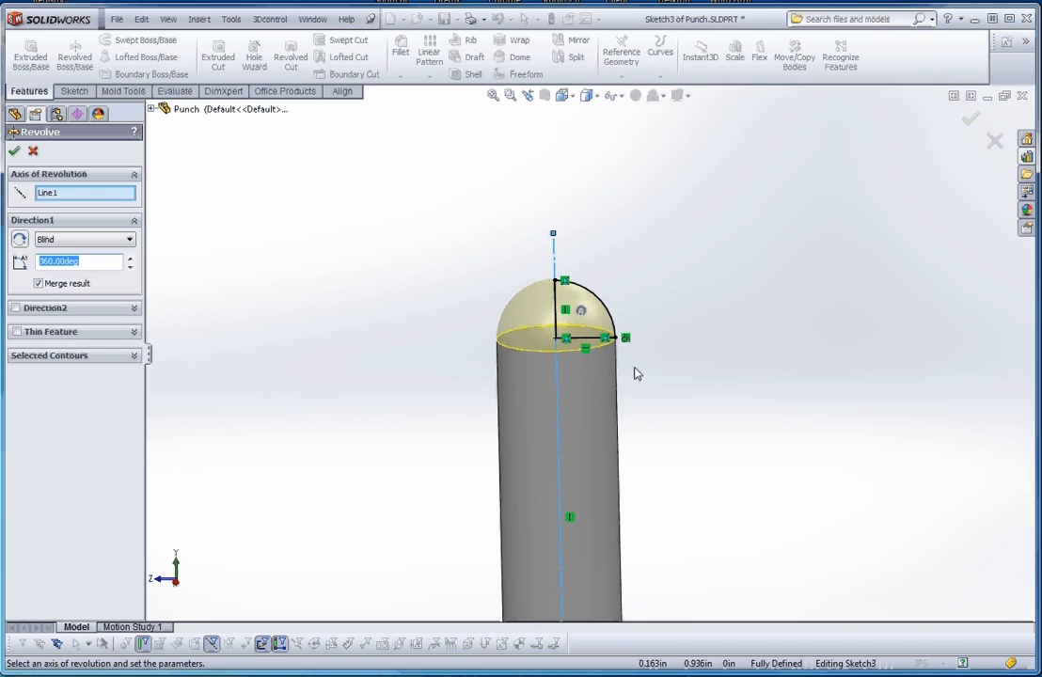
click(14, 151)
scroll(461, 328, up, 5)
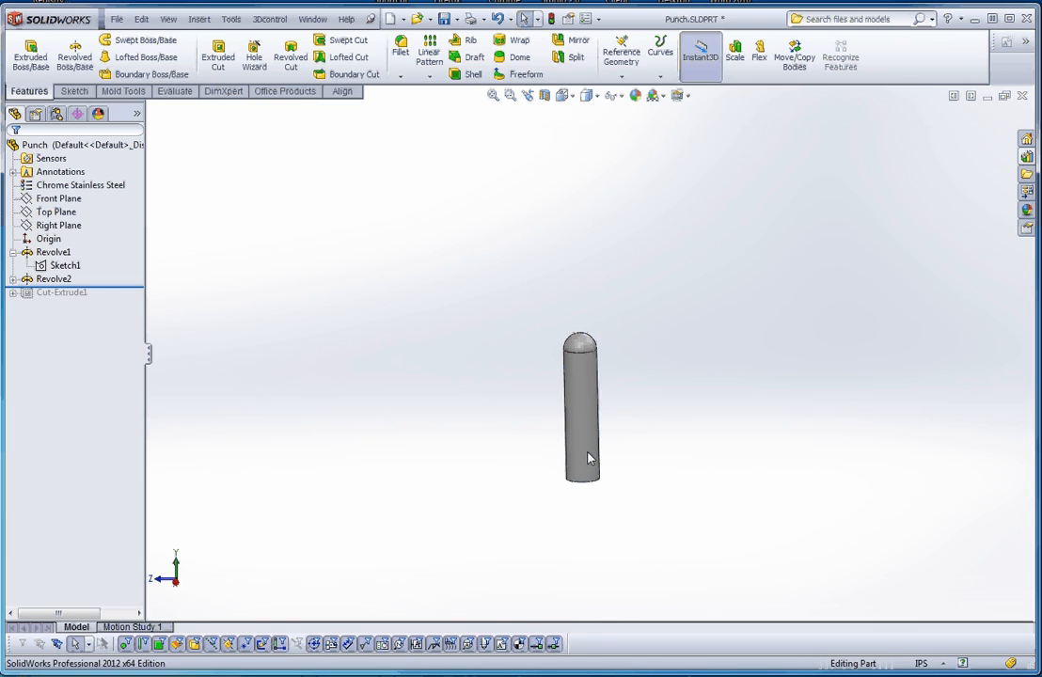
drag(106, 287, 115, 302)
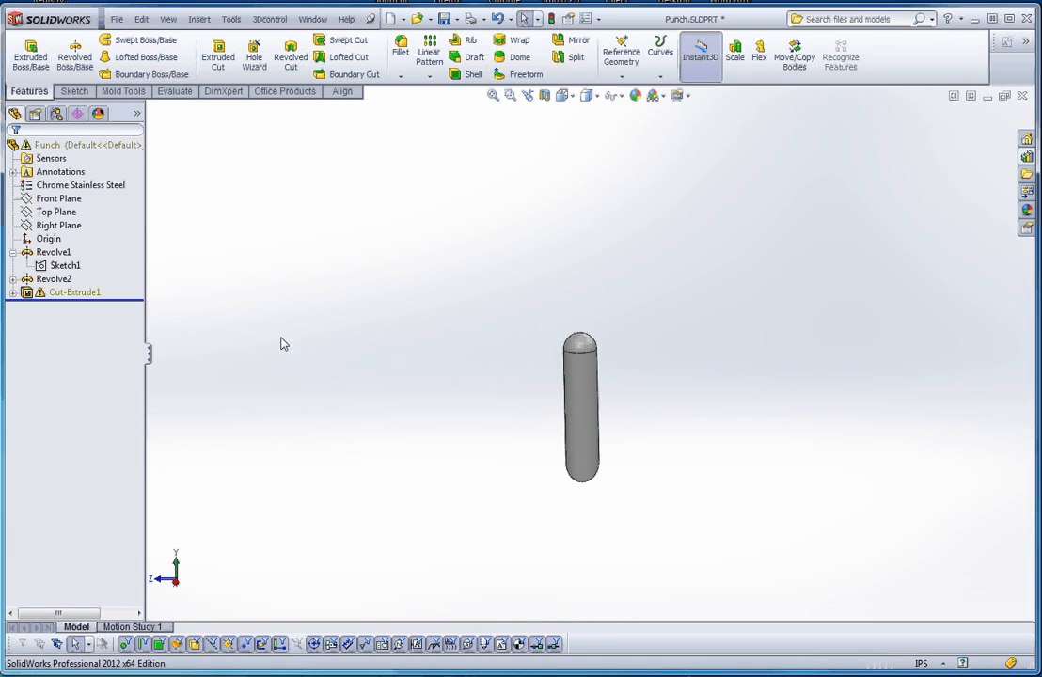
- Expand Cut-Extrude1 in the feature history and open its Sketch2 for editing
click(33, 290)
click(13, 292)
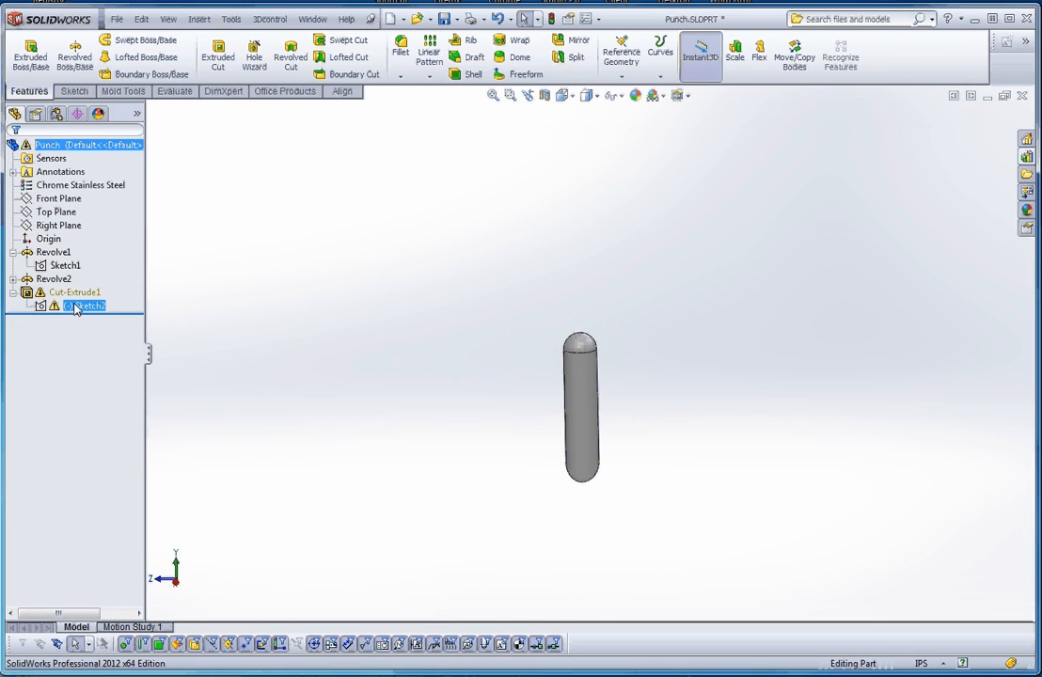
mouse_move(75, 305)
middle_drag(309, 384, 218, 390)
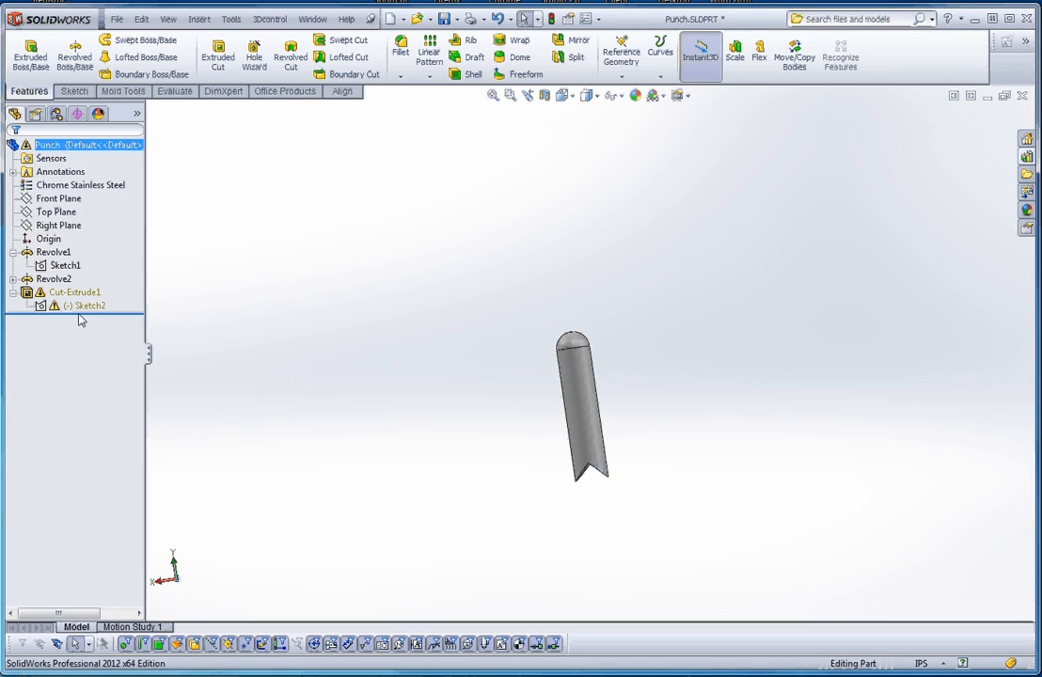
right_click(78, 308)
click(77, 228)
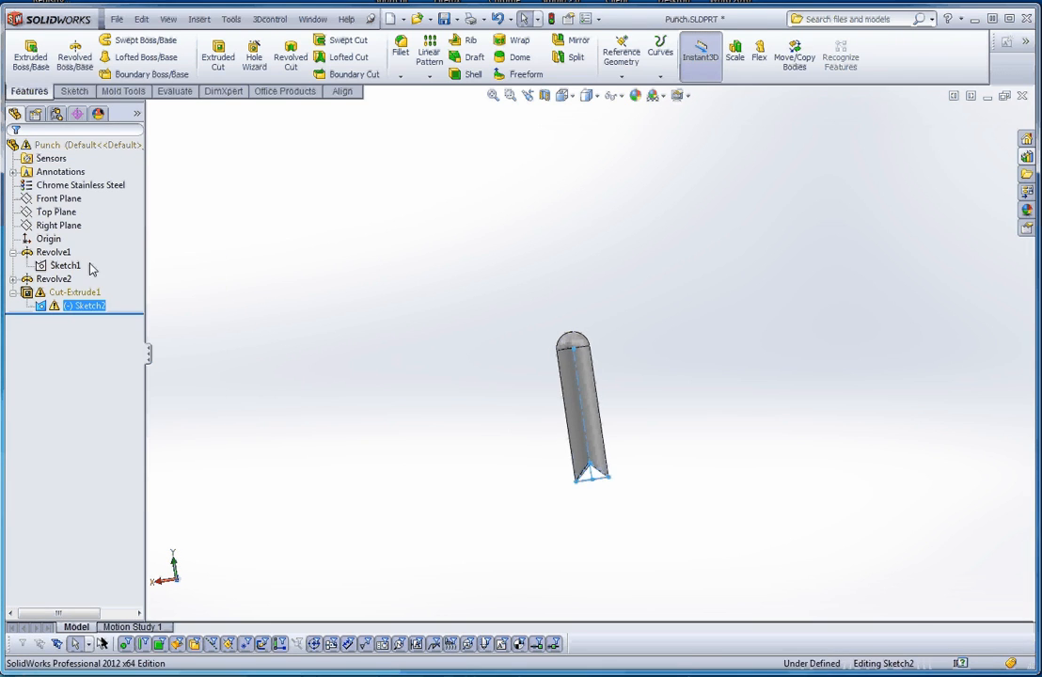
- Detach the centerline's dangling upper endpoint, make it coincident with the circular edge below the dome, and exit the sketch
scroll(623, 475, down, 3)
scroll(591, 272, up, 2)
scroll(554, 205, down, 2)
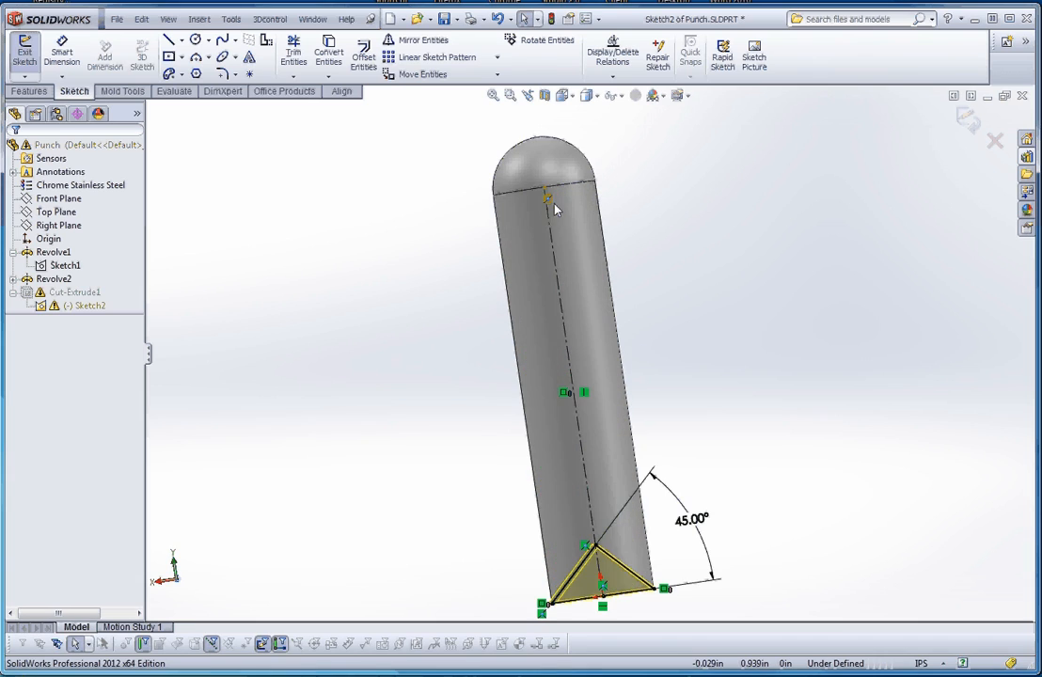
click(548, 200)
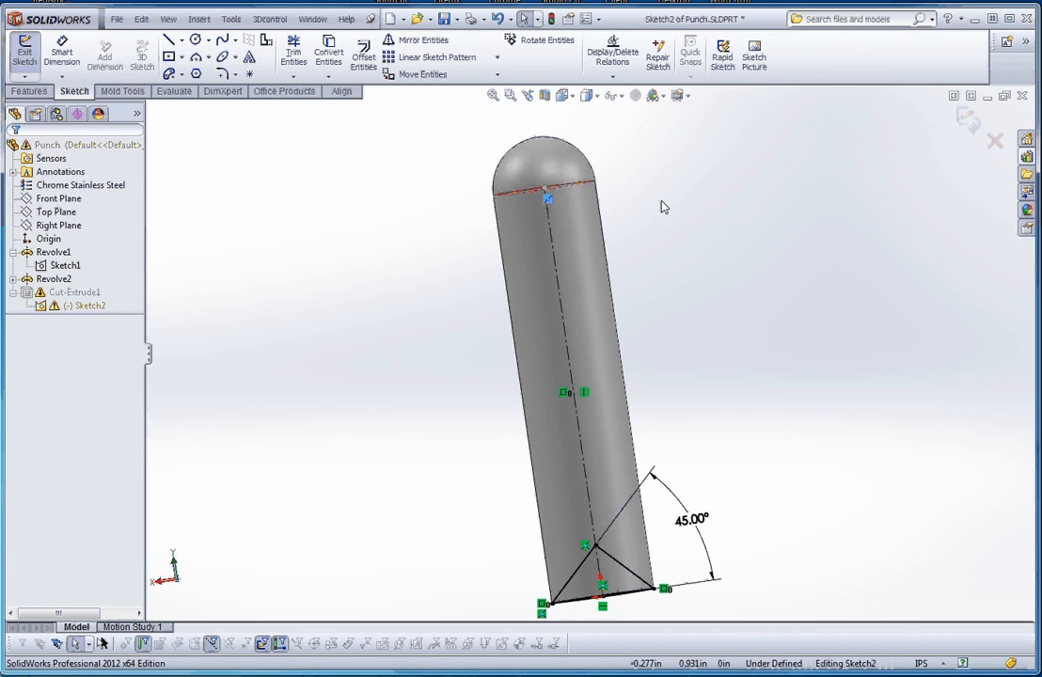
drag(548, 198, 553, 242)
ctrl+click(546, 187)
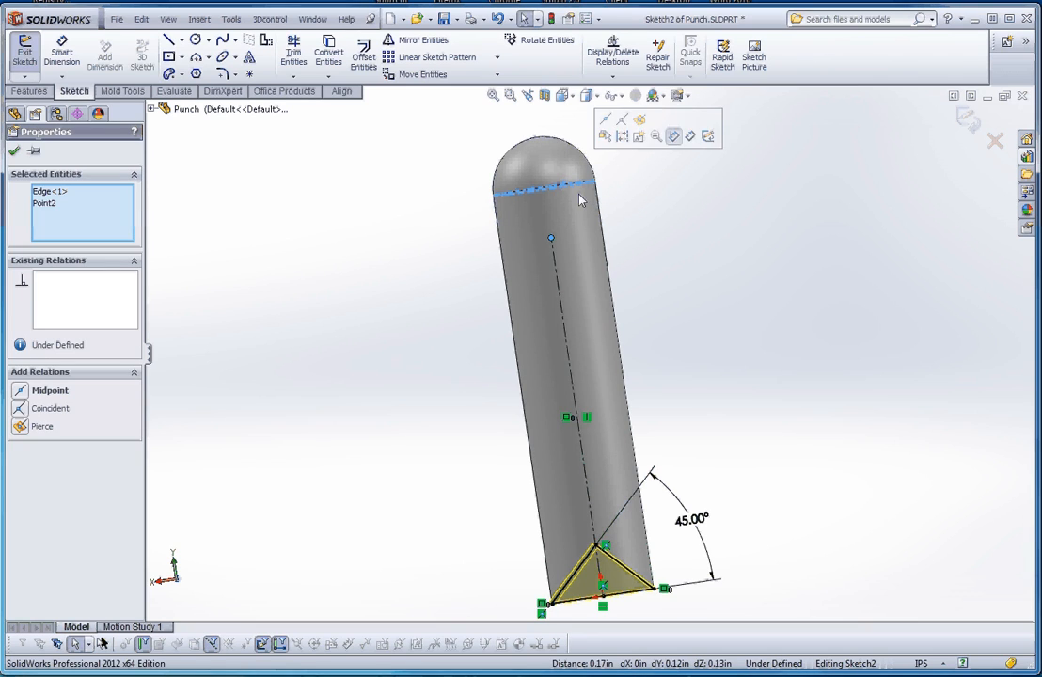
middle_drag(670, 225, 667, 280)
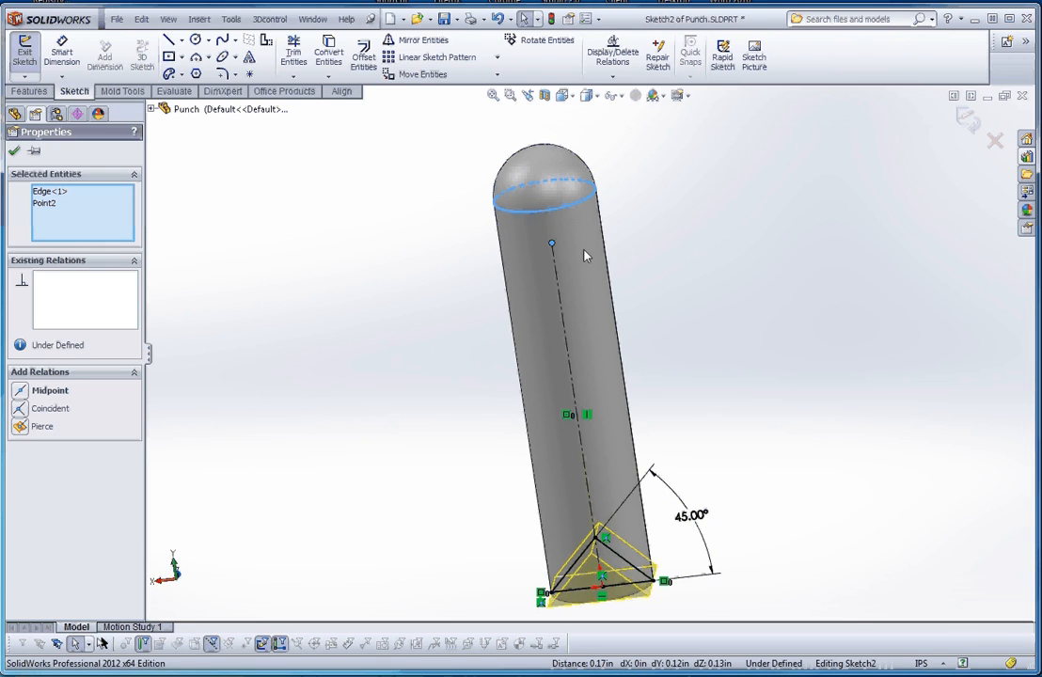
click(20, 413)
click(237, 392)
scroll(445, 406, up, 3)
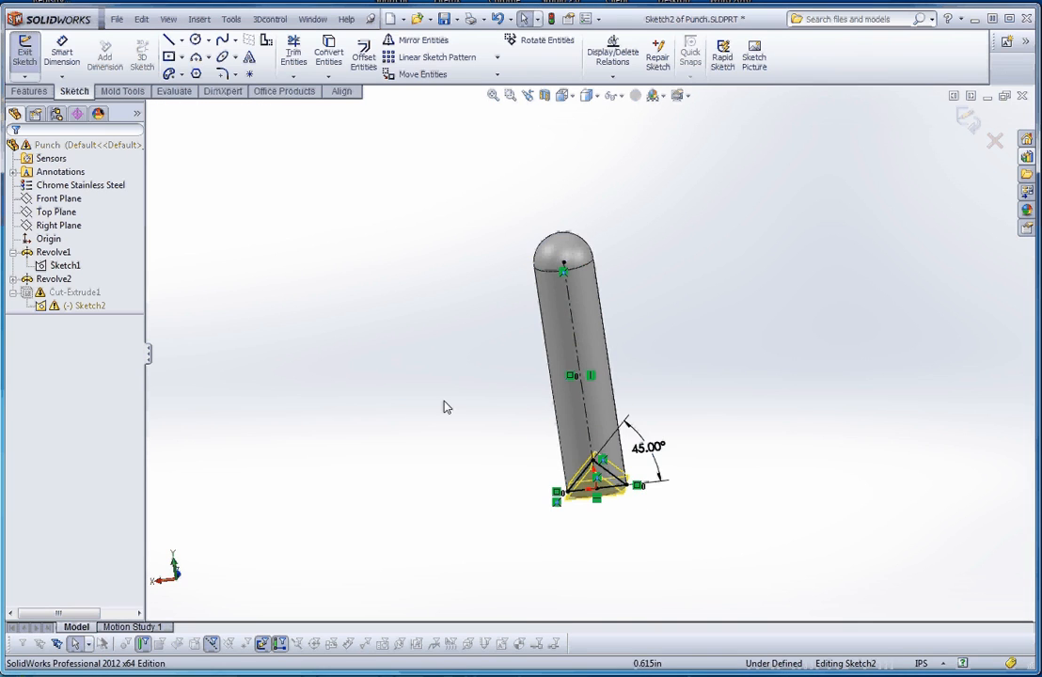
click(552, 20)
- Open Sketch2 again and examine the V-notch triangle and centerline for geometry that is not fully defined
right_click(75, 306)
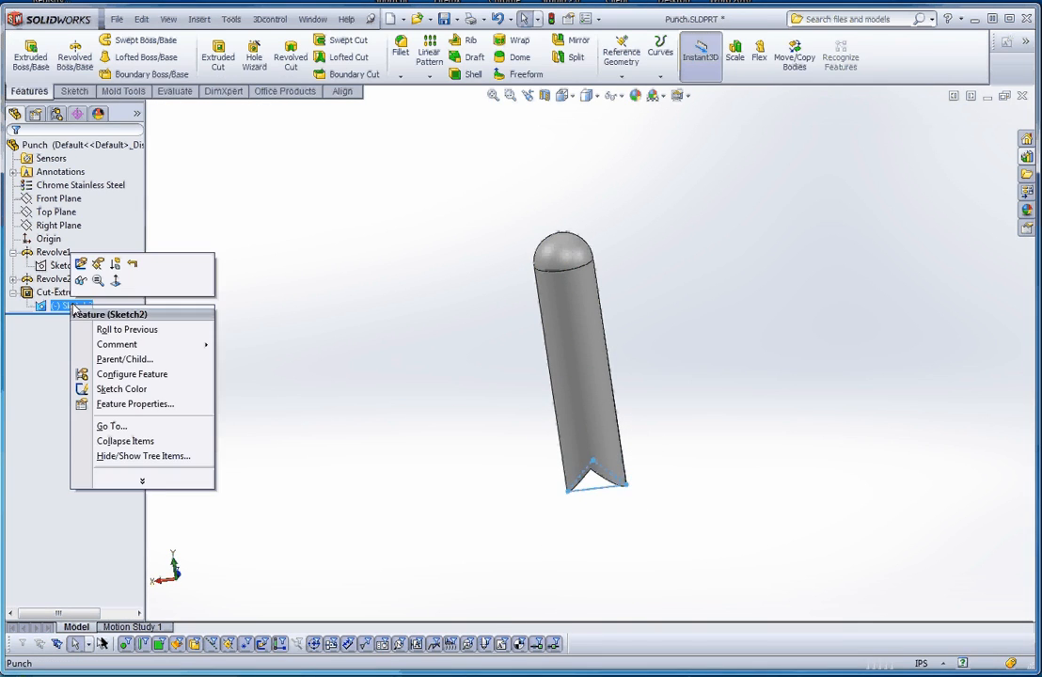
click(80, 263)
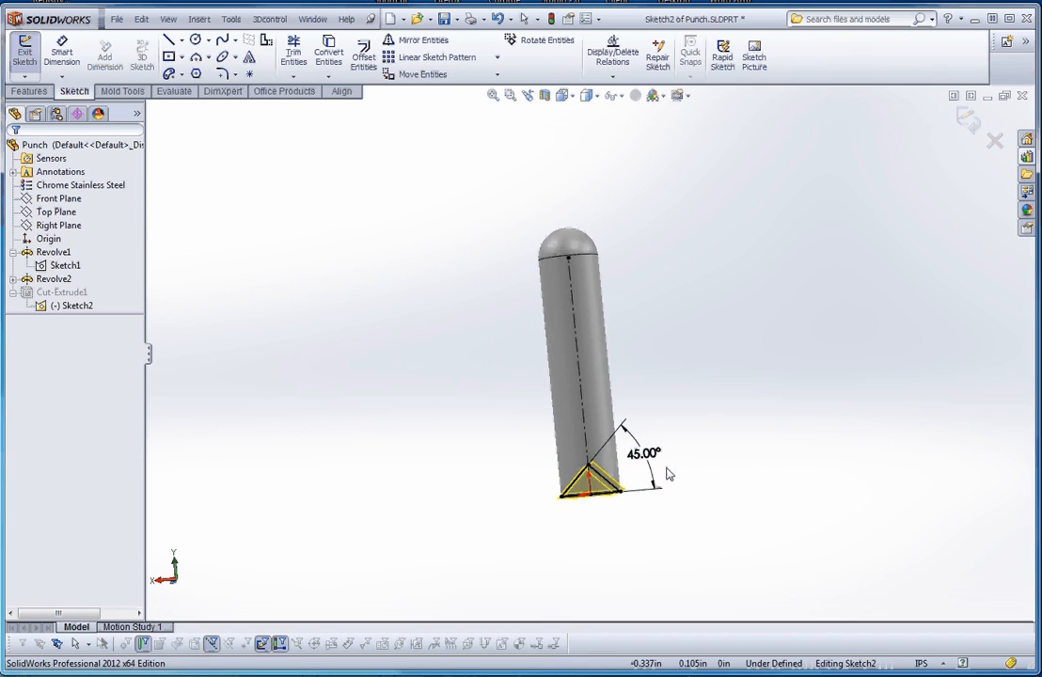
scroll(602, 460, down, 5)
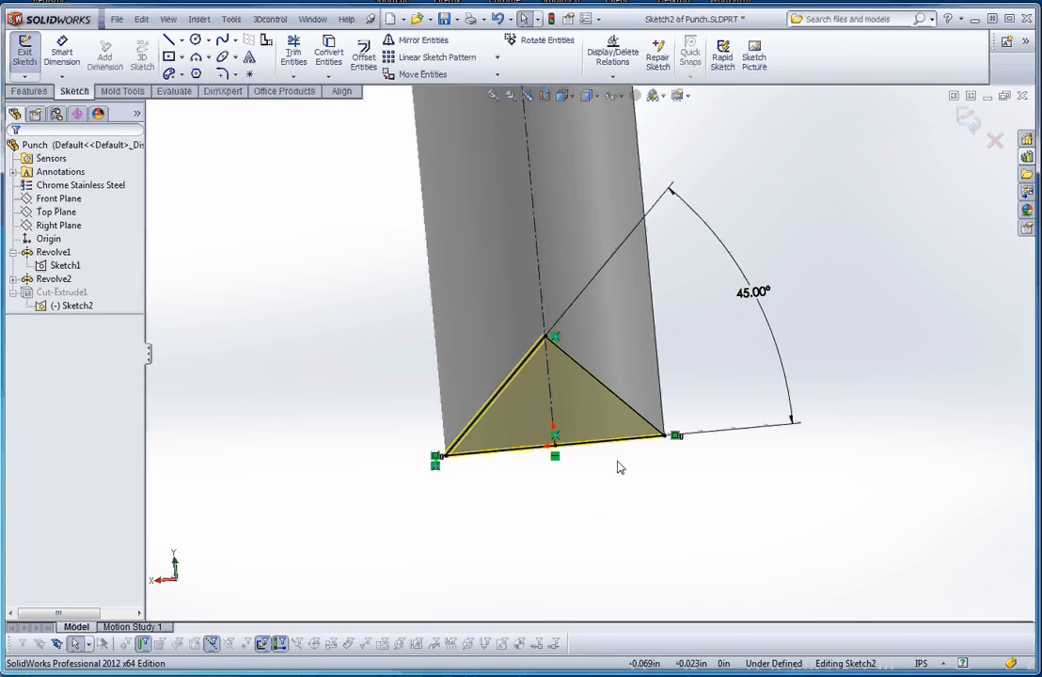
middle_drag(616, 465, 611, 484)
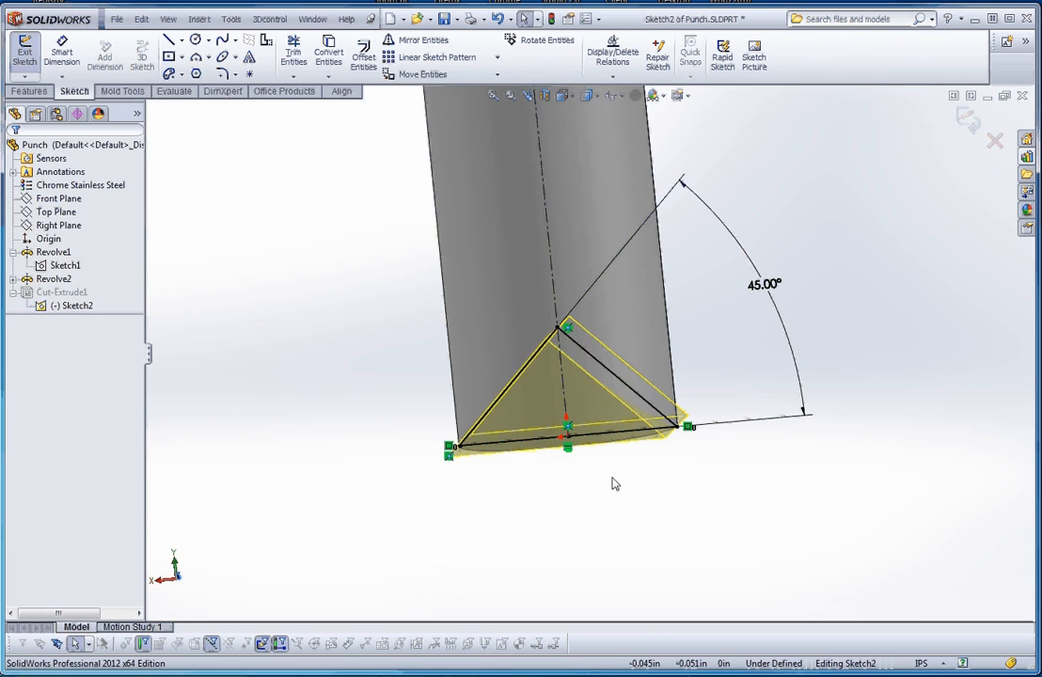
scroll(613, 483, up, 6)
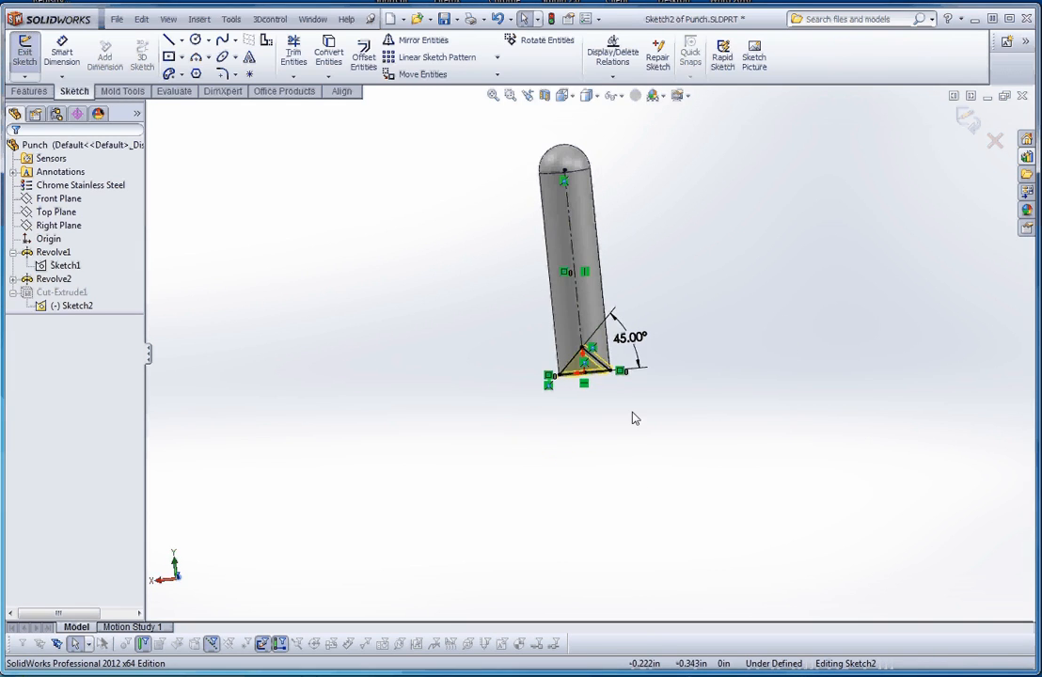
scroll(594, 500, down, 3)
mouse_move(598, 497)
middle_down()
mouse_move(543, 559)
mouse_move(606, 518)
middle_up()
scroll(612, 499, up, 2)
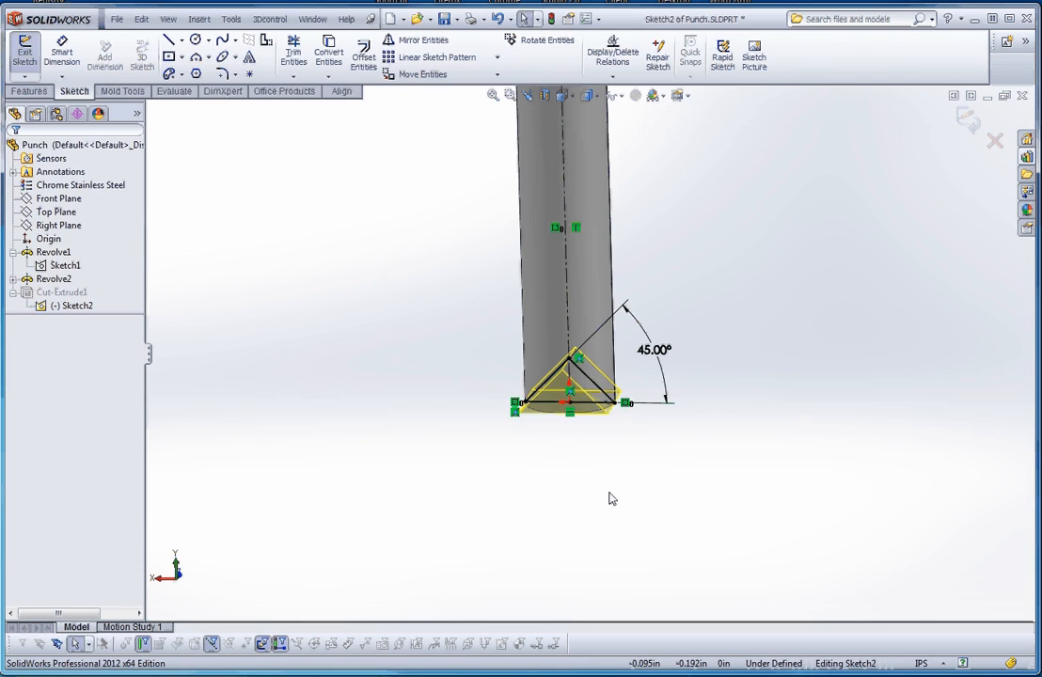
scroll(505, 367, down, 1)
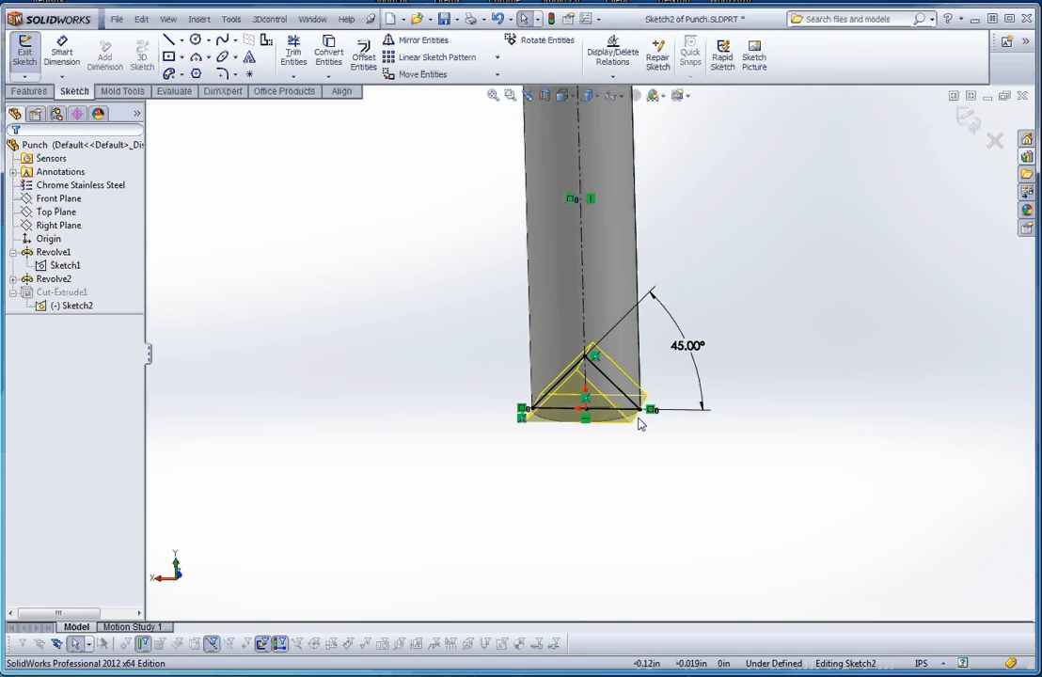
scroll(637, 423, up, 3)
scroll(616, 293, down, 1)
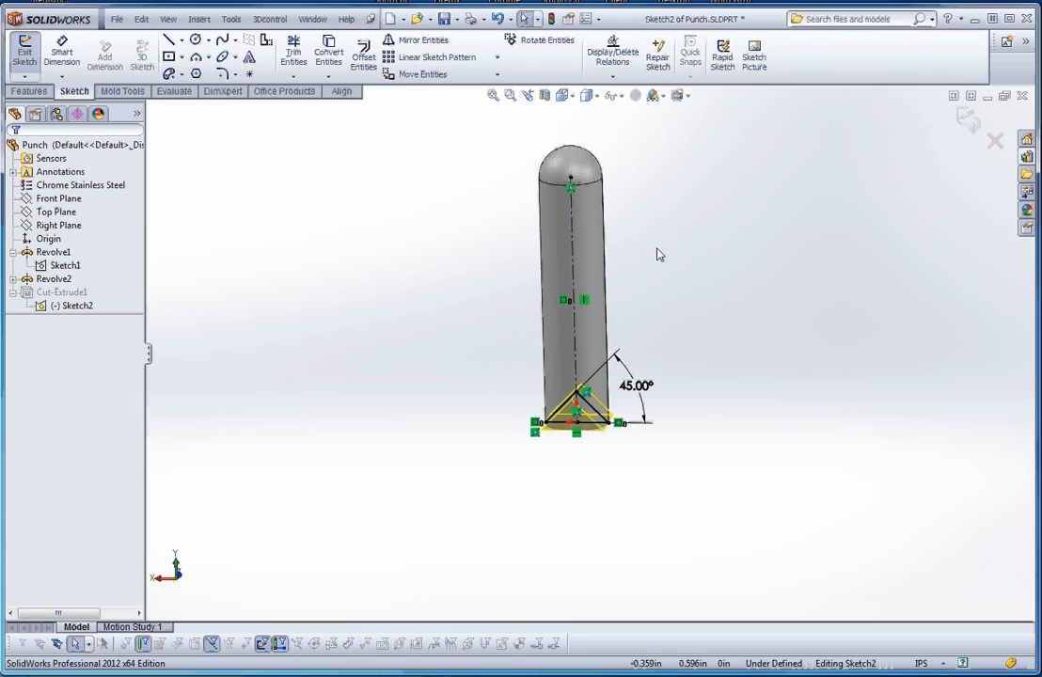
- Reopen Sketch2 under Cut-Extrude1 for editing
click(71, 306)
right_click(71, 305)
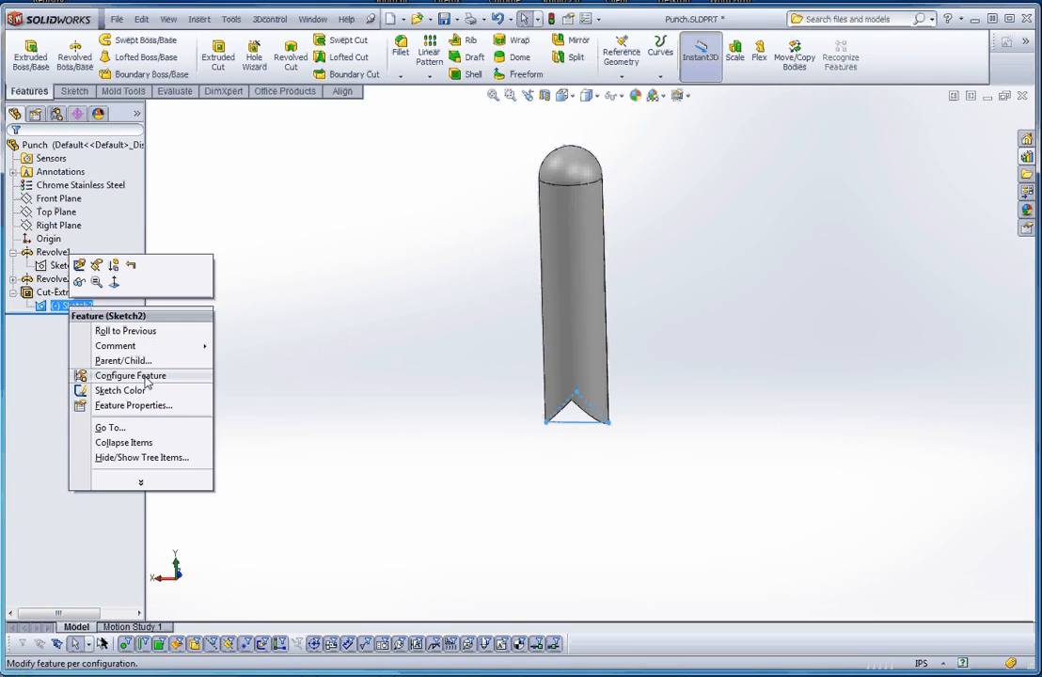
click(285, 396)
click(71, 306)
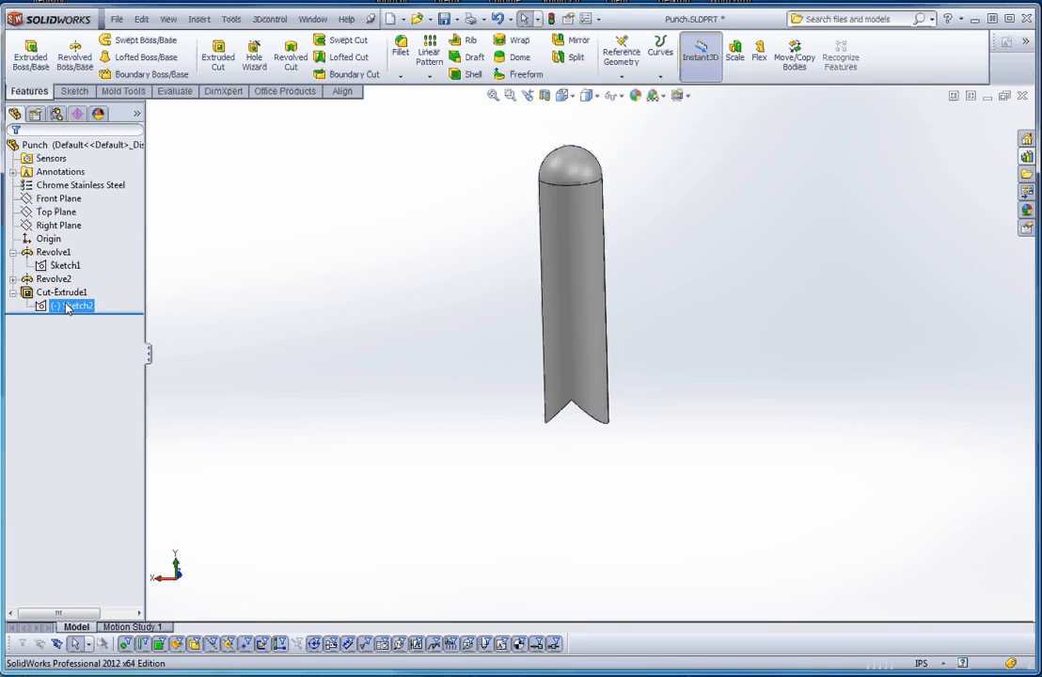
right_click(71, 306)
click(96, 263)
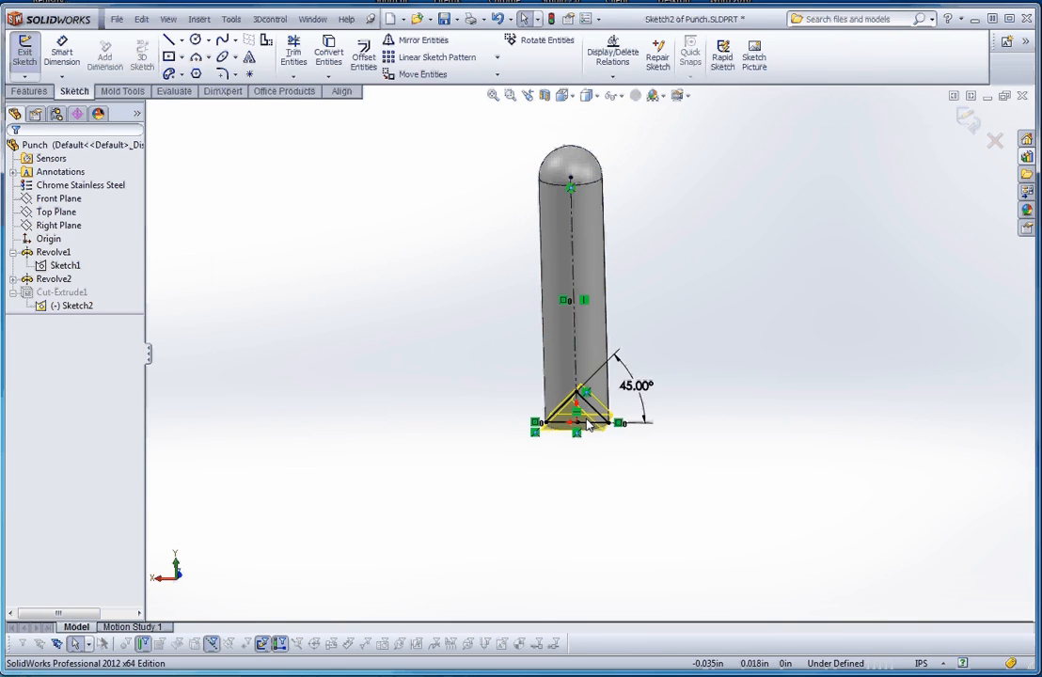
- Pull the free end of the stray line at the triangle's left base corner outside the punch, making it about 0.0136 in long
scroll(582, 415, down, 8)
scroll(421, 395, down, 4)
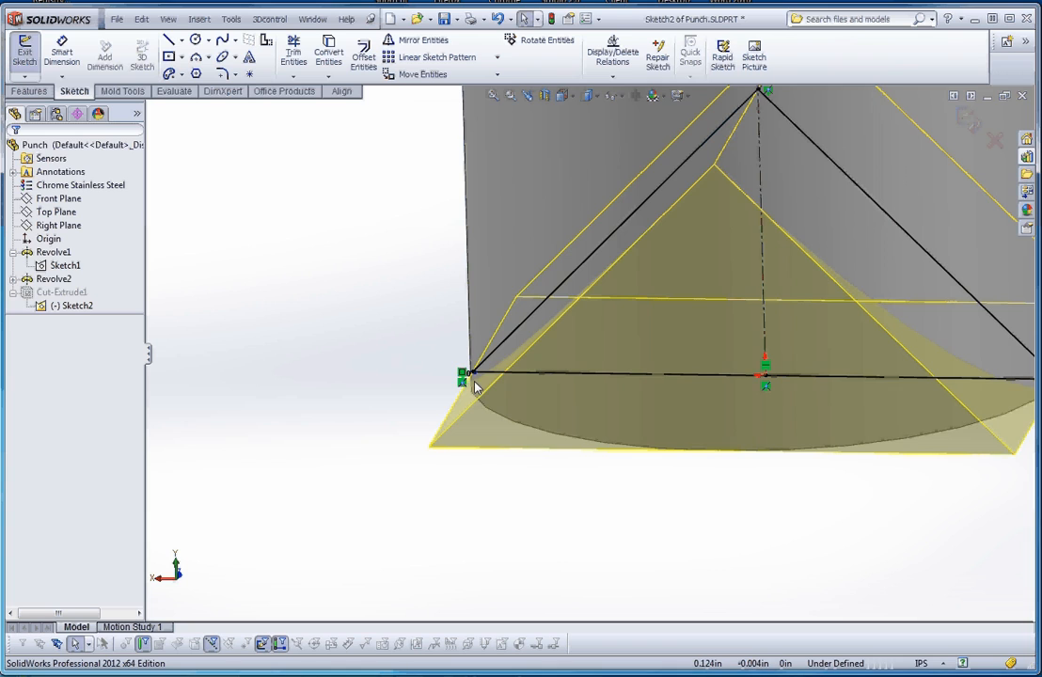
scroll(476, 384, down, 4)
scroll(552, 351, down, 4)
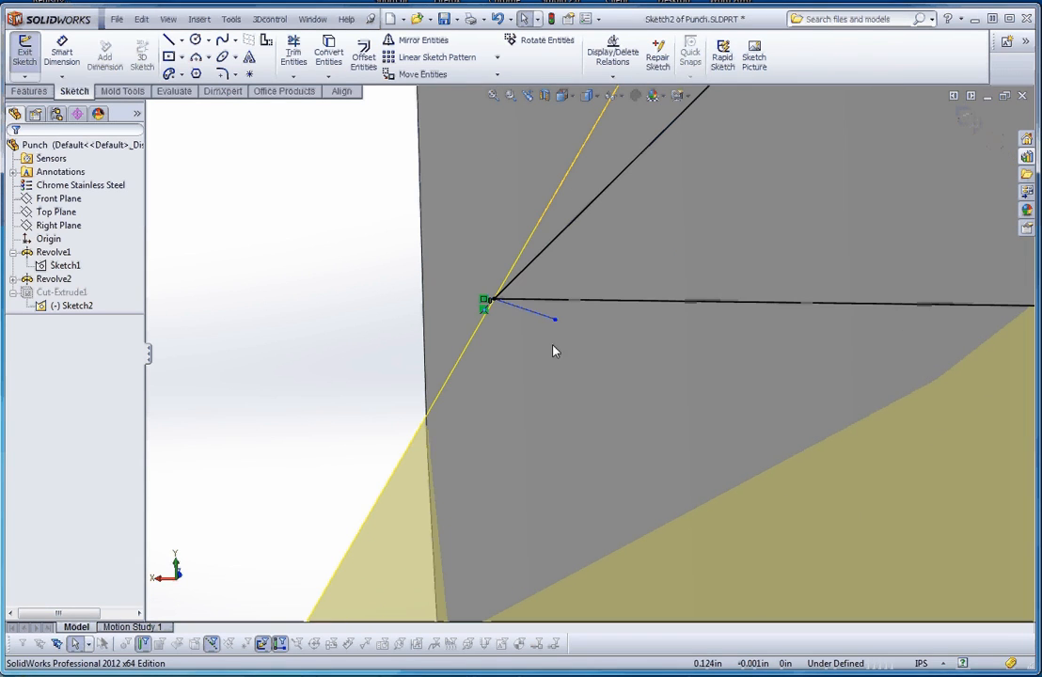
drag(556, 319, 272, 353)
click(326, 386)
scroll(407, 379, up, 5)
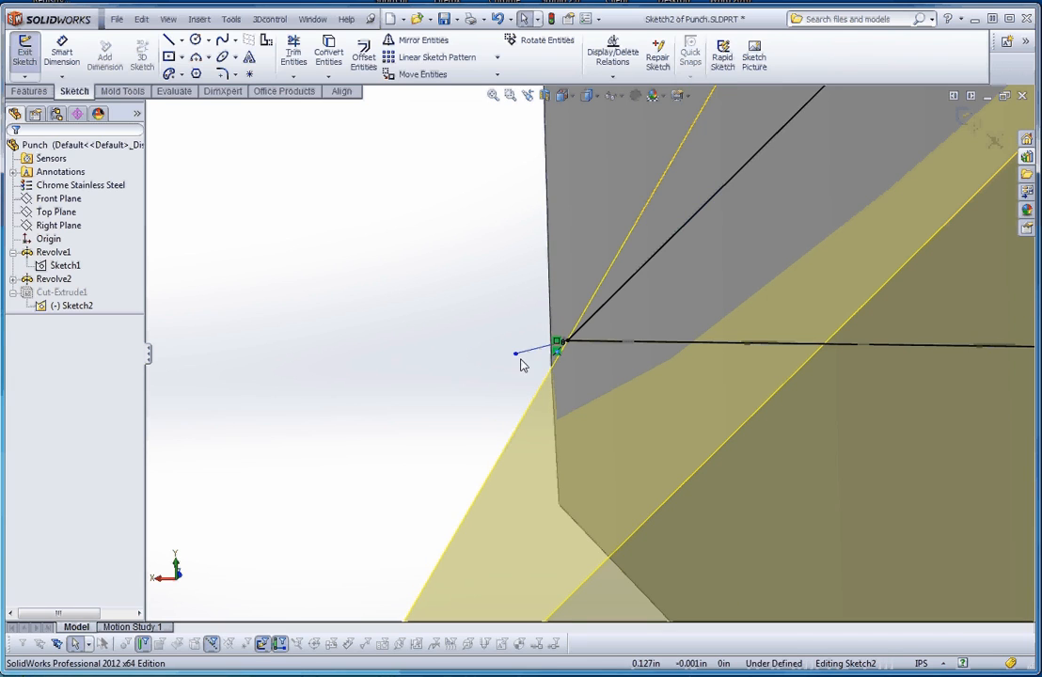
drag(515, 354, 320, 398)
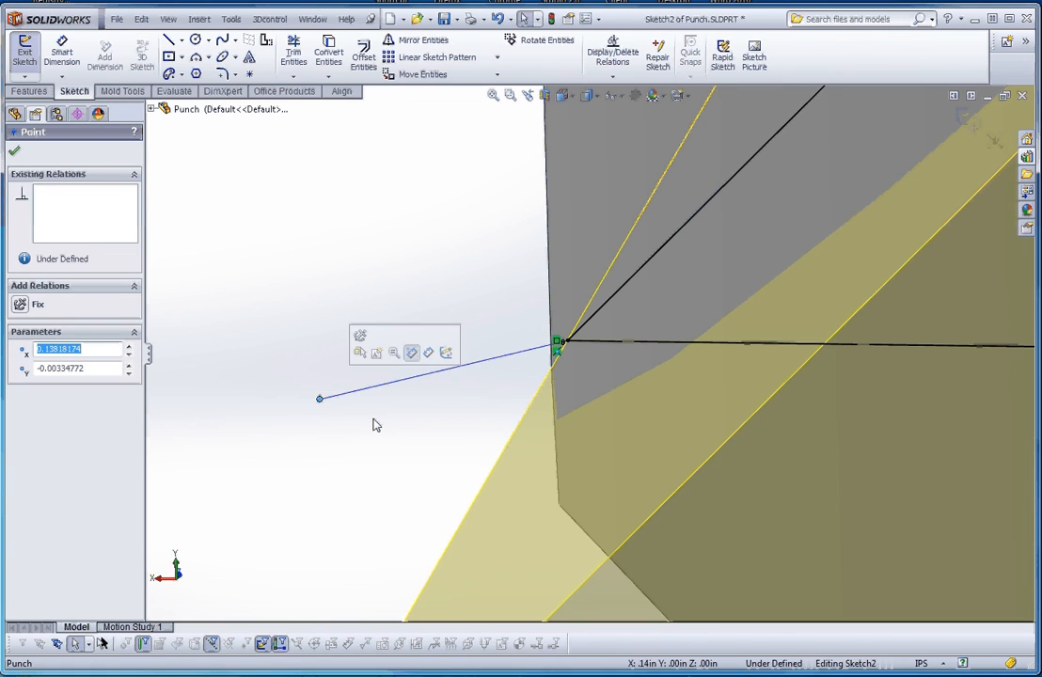
click(403, 389)
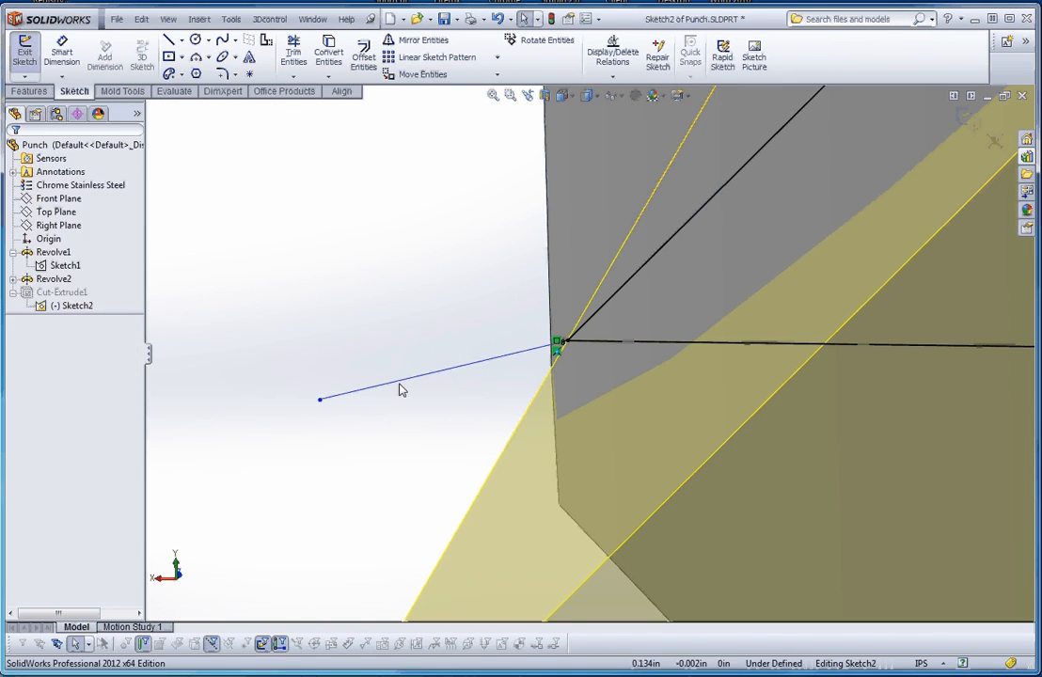
click(402, 381)
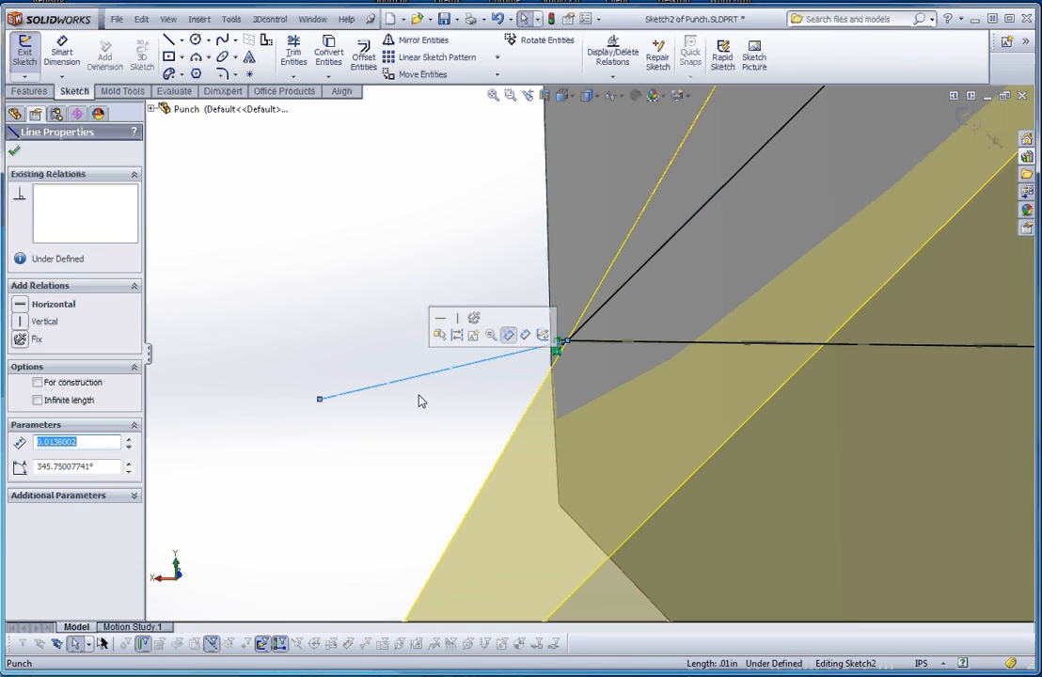
- Delete the stray line at the triangle's left base corner and exit the sketch to rebuild the punch
scroll(581, 355, up, 10)
scroll(673, 368, up, 4)
click(677, 442)
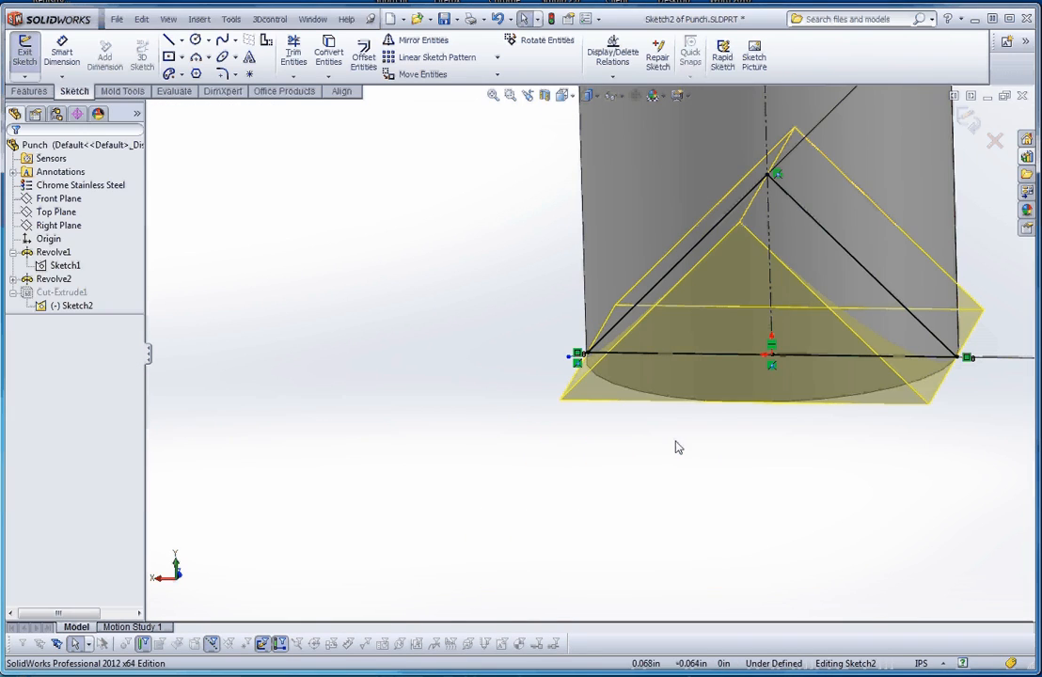
scroll(711, 403, up, 3)
scroll(582, 356, up, 2)
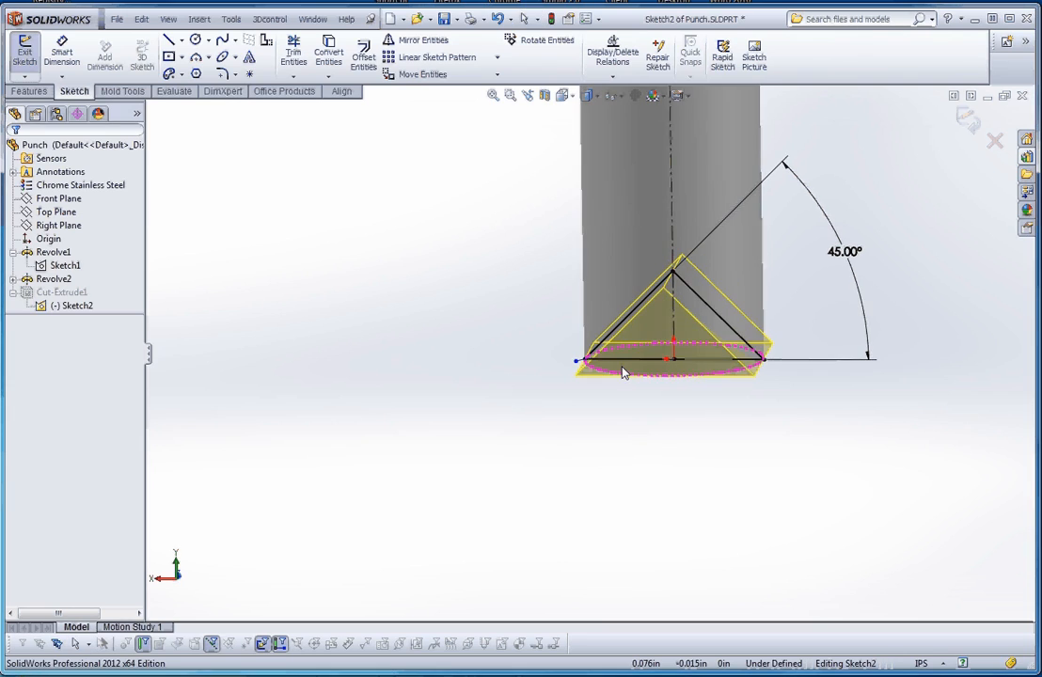
scroll(590, 370, down, 4)
scroll(594, 367, down, 5)
scroll(593, 363, up, 5)
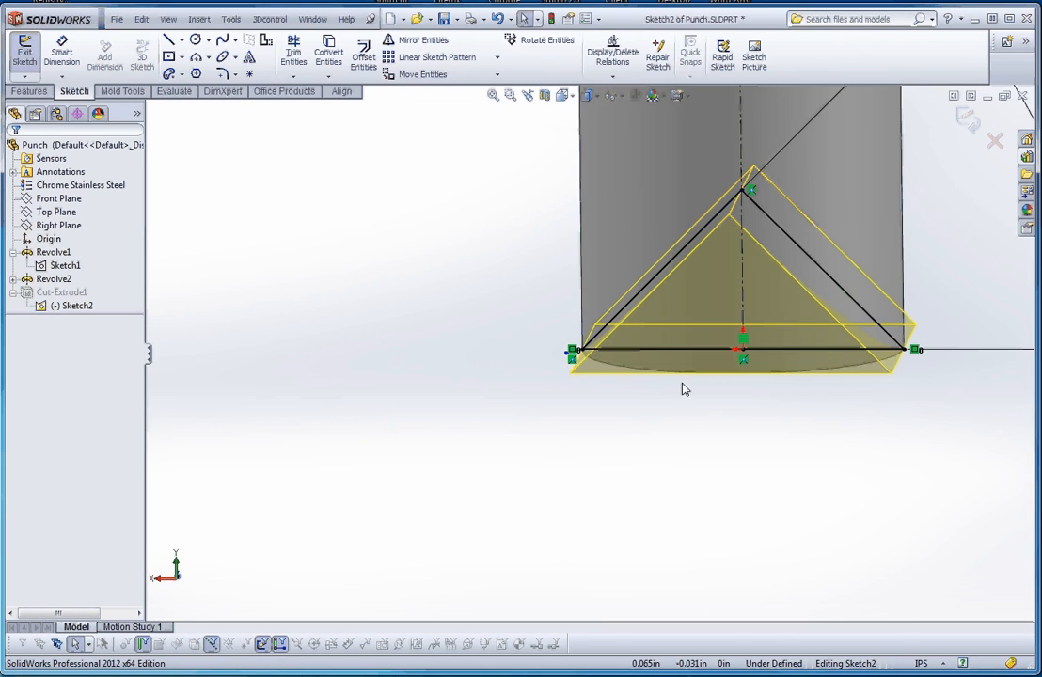
scroll(577, 348, down, 3)
scroll(579, 352, down, 5)
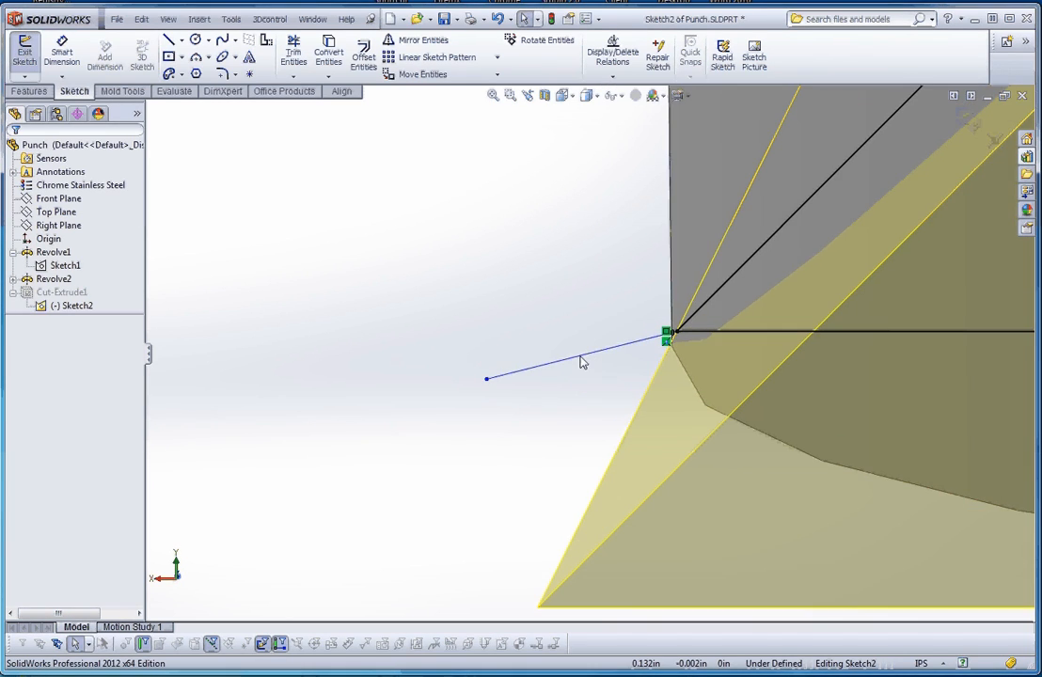
click(582, 358)
key(Delete)
scroll(593, 346, up, 3)
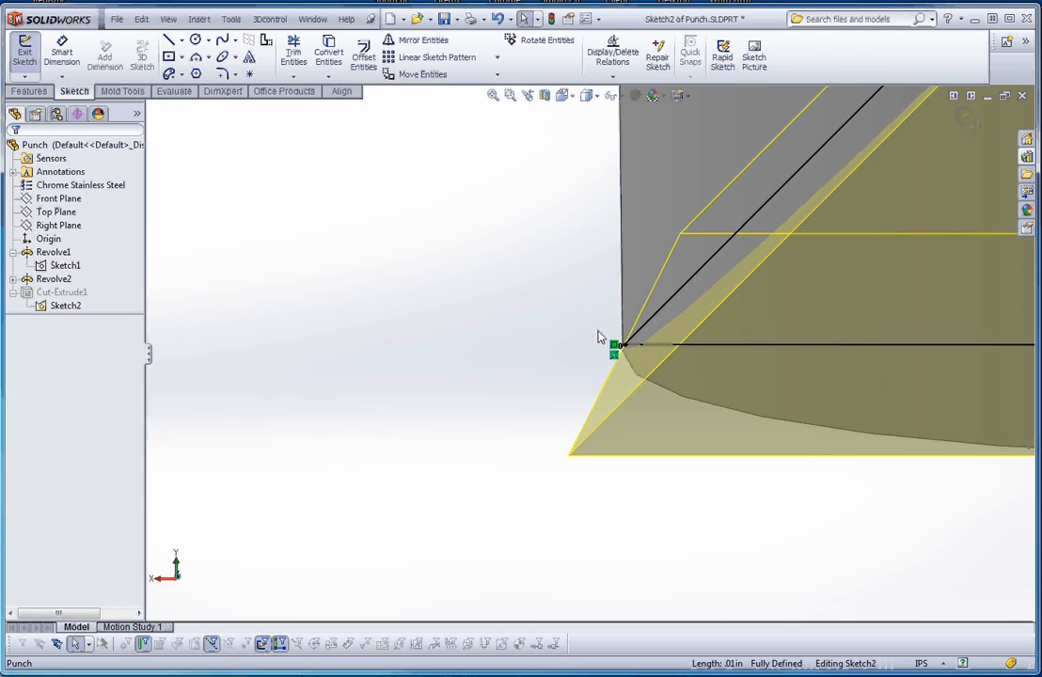
click(553, 20)
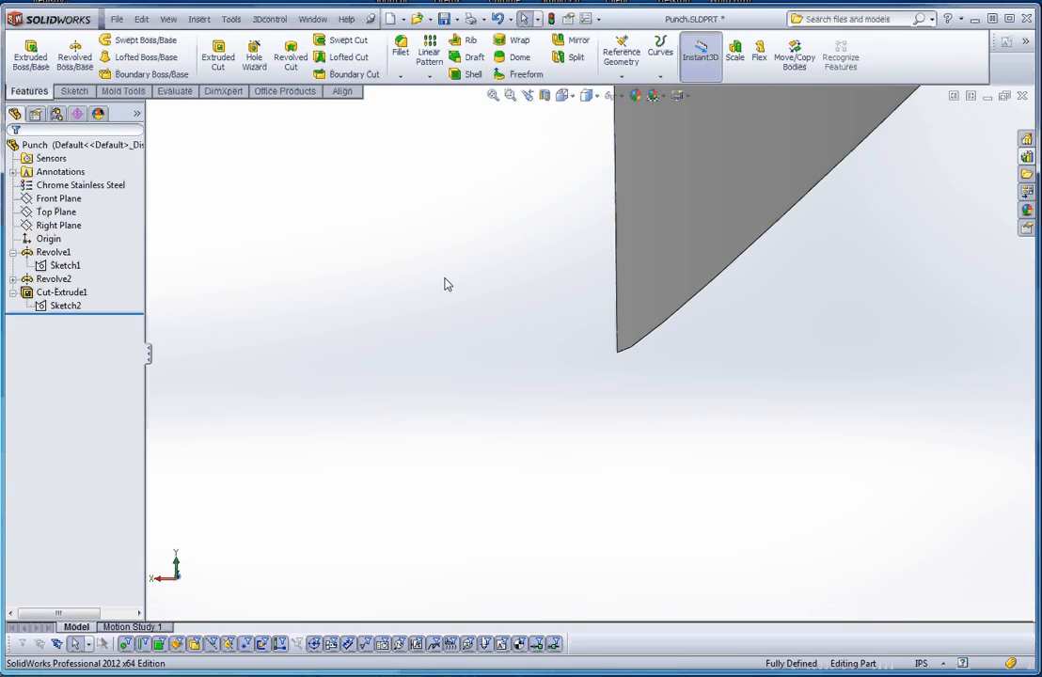
- Close the Punch part, return to the 3-Hole-Punch assembly, and rebuild it with the changed punches
mouse_move(447, 284)
middle_down()
mouse_move(726, 284)
mouse_move(690, 340)
middle_up()
scroll(690, 339, up, 5)
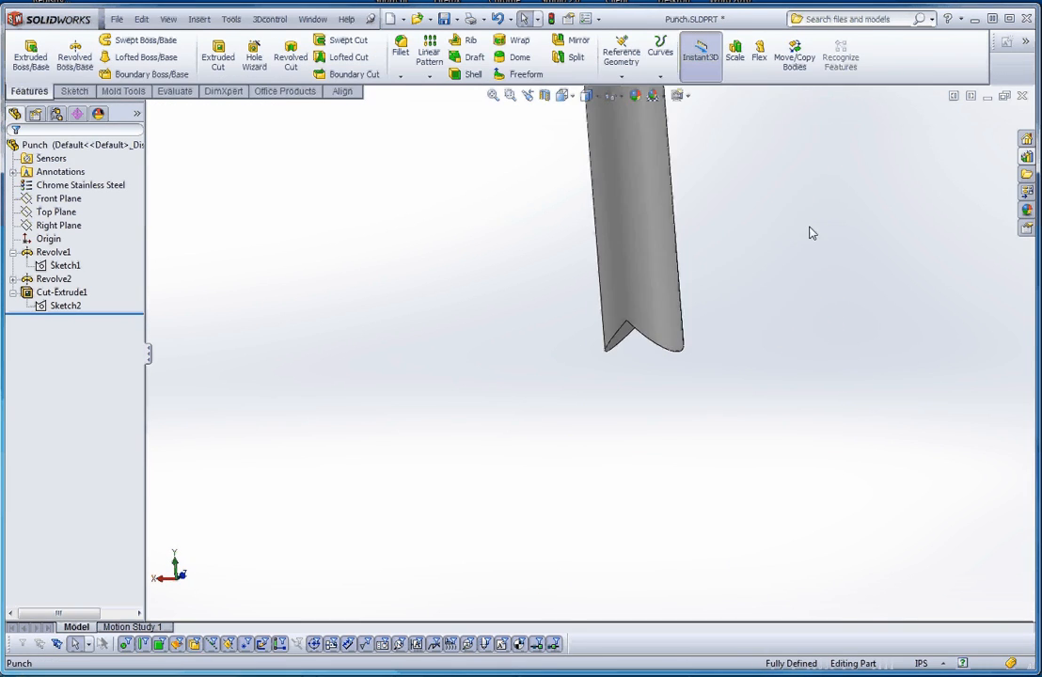
click(1022, 95)
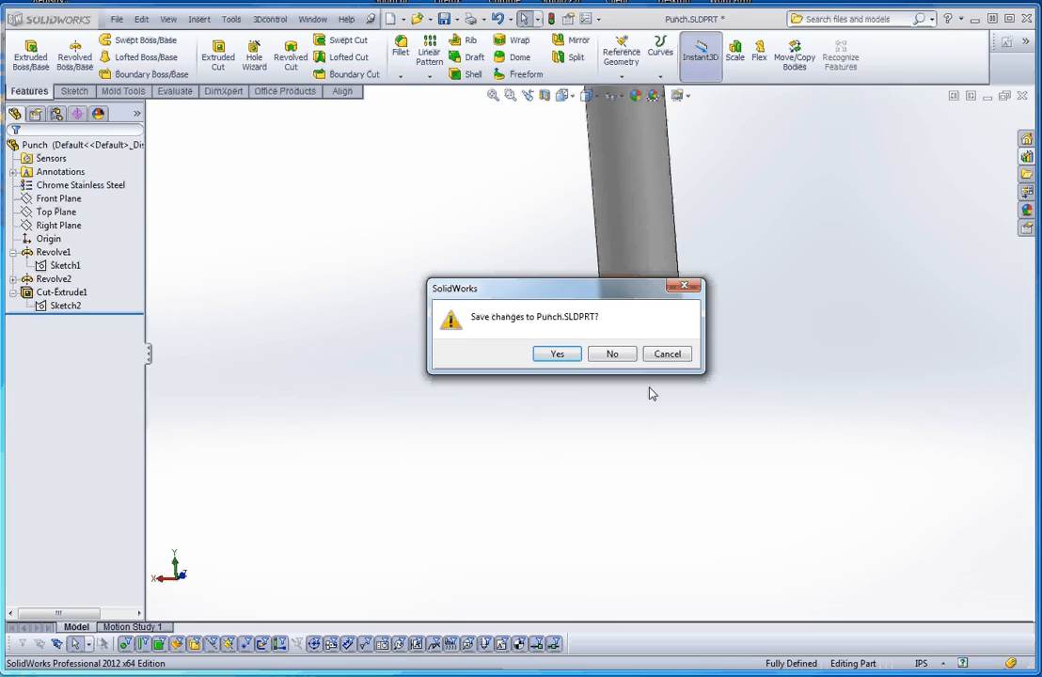
click(607, 355)
click(564, 384)
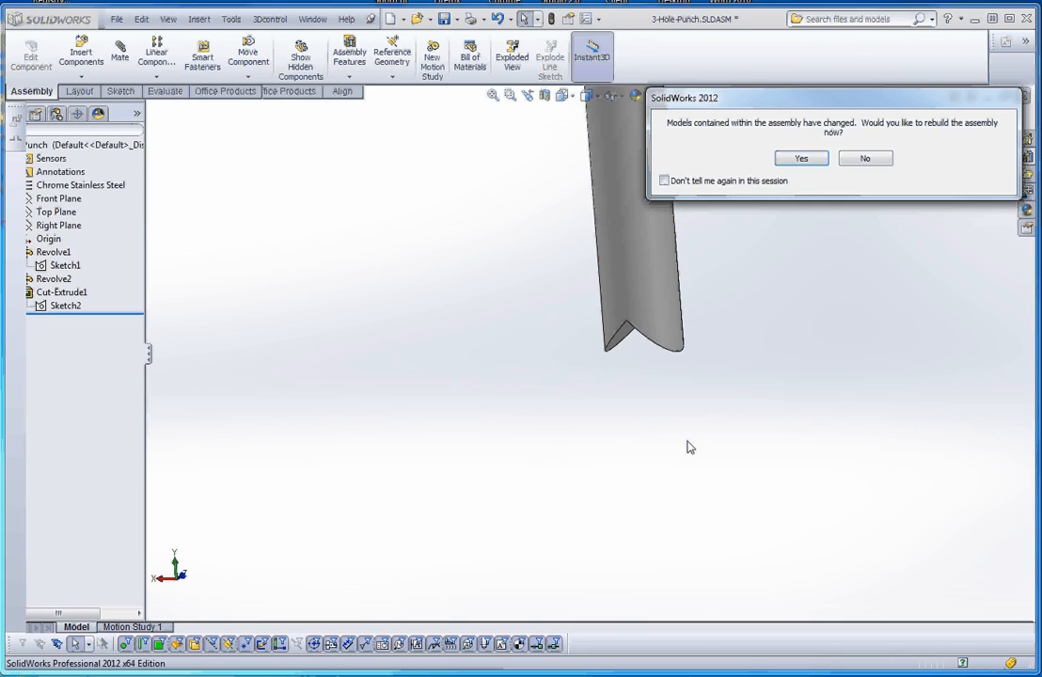
click(801, 159)
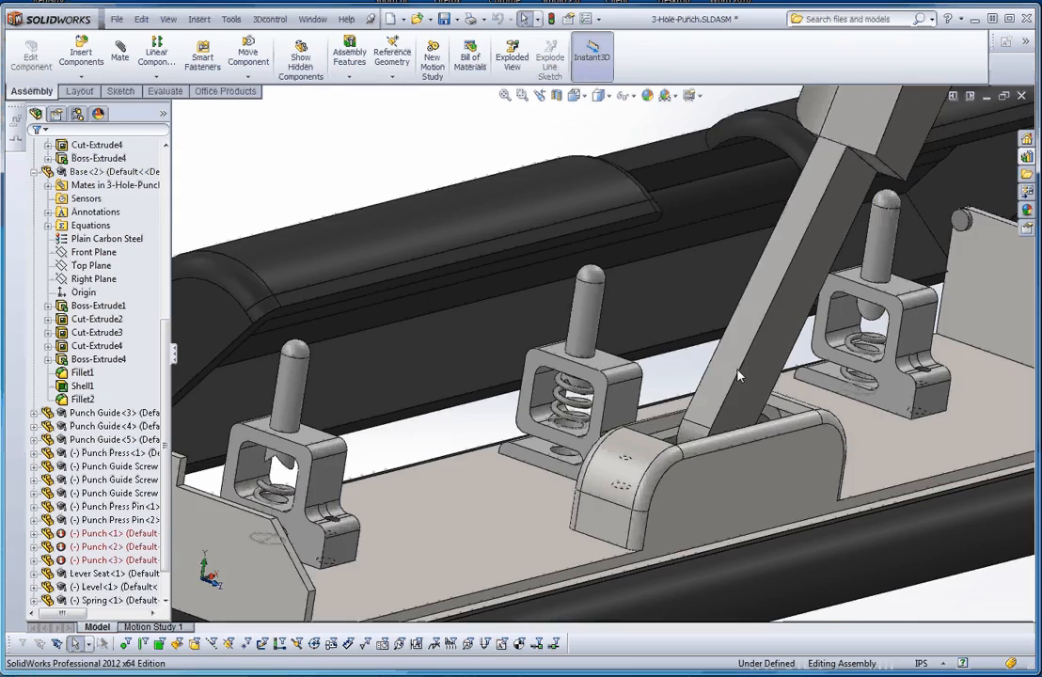
- Slide the middle punch slightly down in its guide to test its movement, and clear the selection
scroll(637, 317, up, 4)
mouse_move(685, 395)
middle_down()
mouse_move(610, 424)
mouse_move(587, 331)
mouse_move(690, 402)
middle_up()
scroll(583, 310, down, 5)
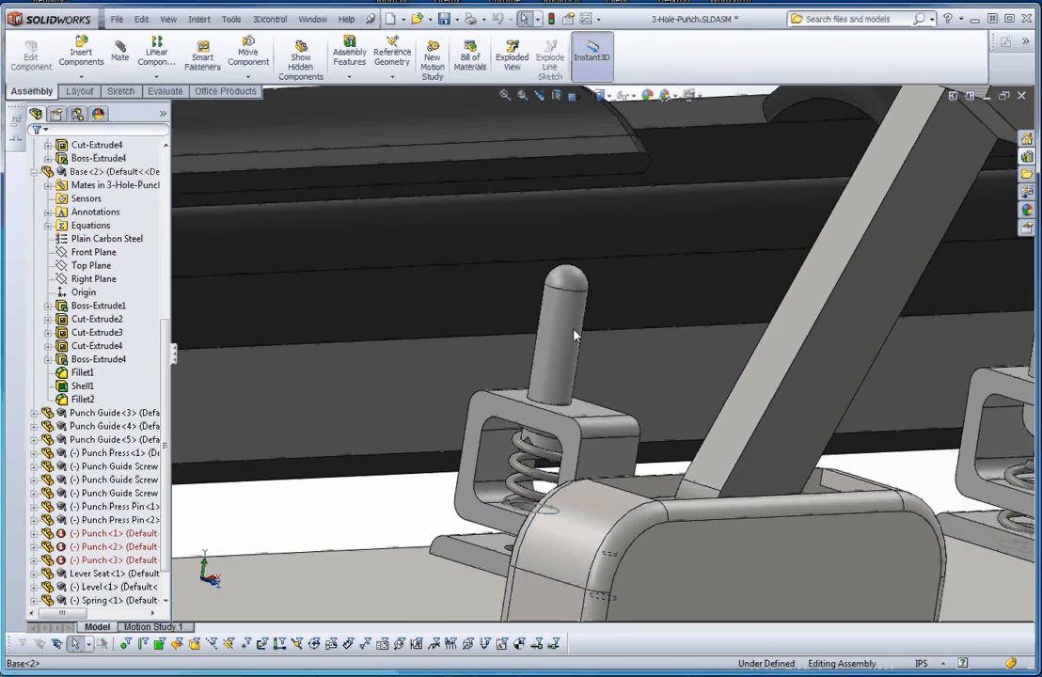
click(575, 340)
drag(576, 340, 573, 365)
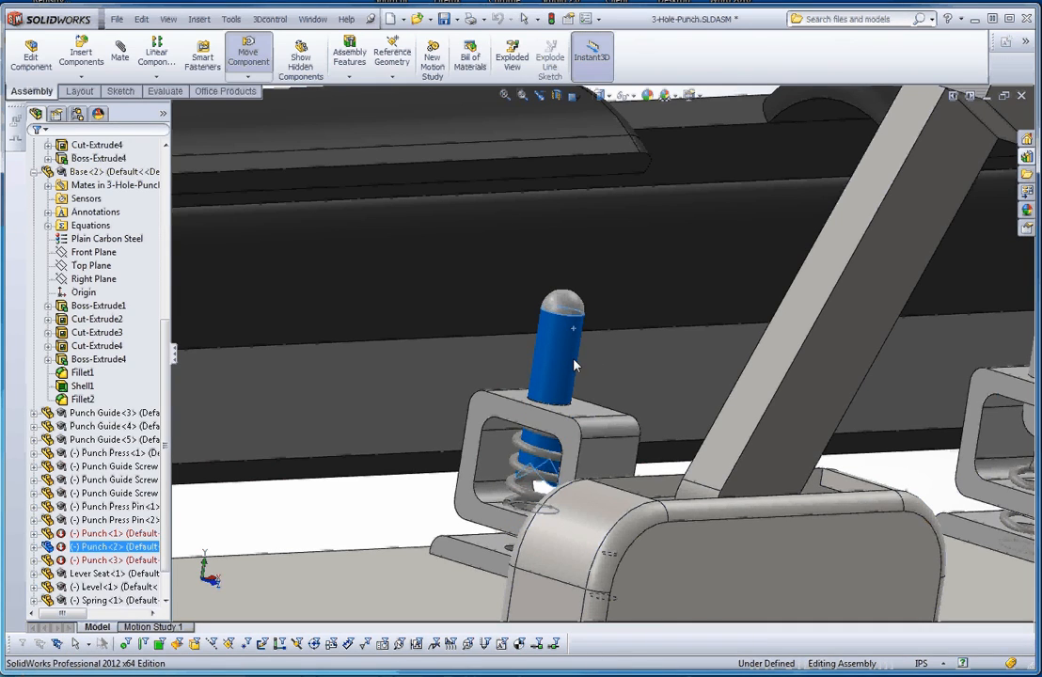
scroll(575, 365, up, 4)
scroll(581, 352, down, 4)
scroll(585, 341, up, 6)
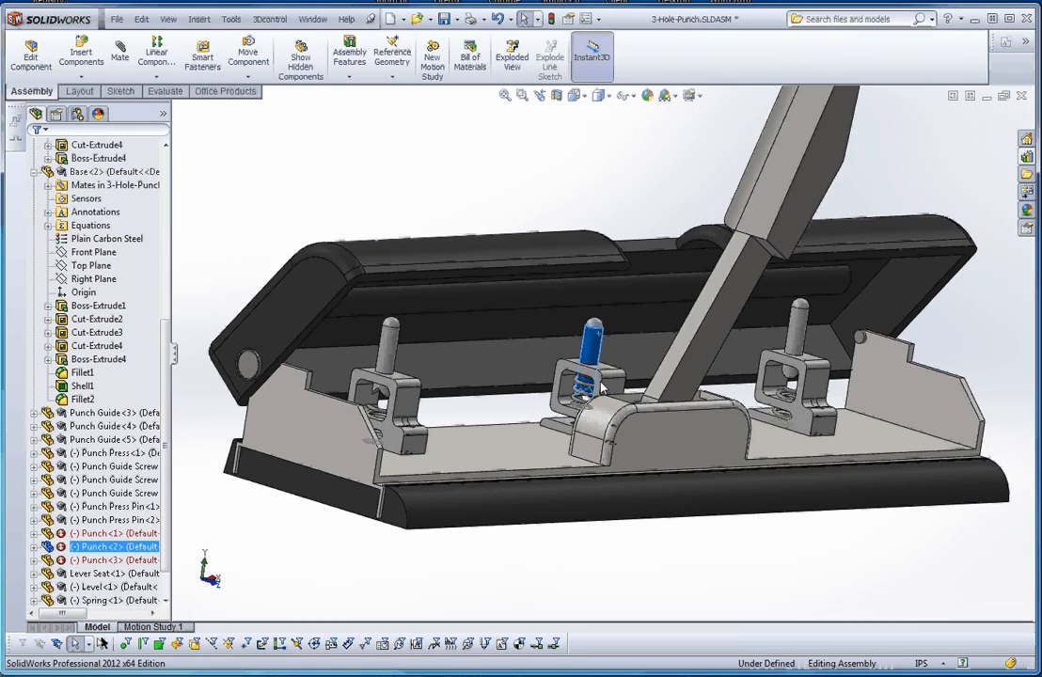
scroll(591, 411, up, 2)
scroll(590, 411, down, 5)
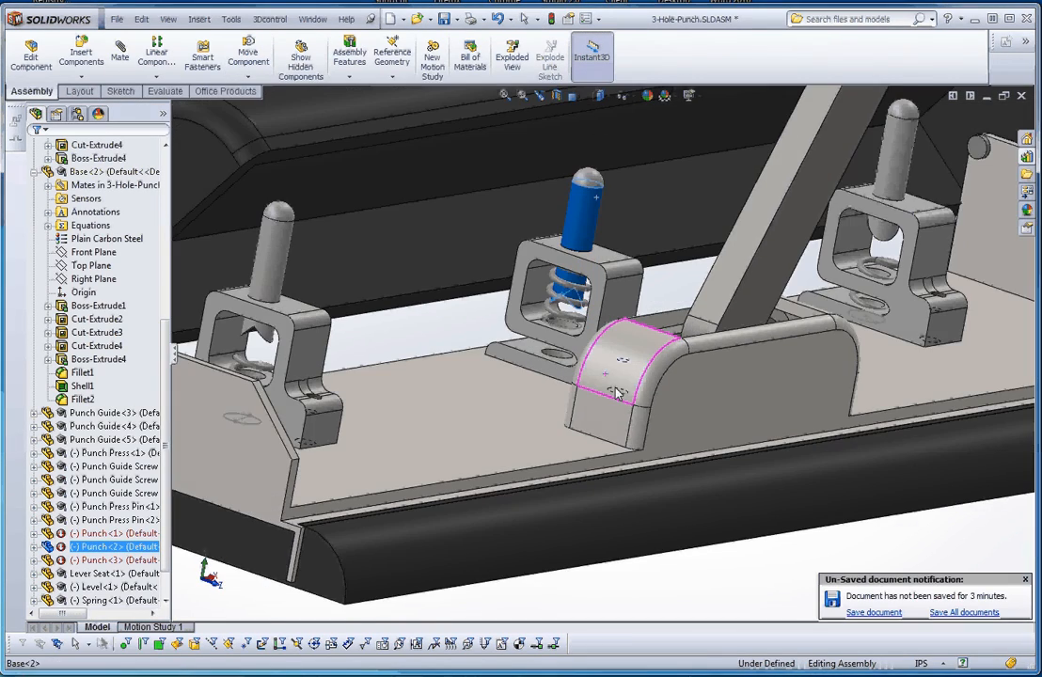
scroll(696, 484, up, 3)
click(697, 484)
- Section the assembly through the Right Plane with a 0.00 in offset, keeping the section cap shown
middle_drag(696, 483, 664, 471)
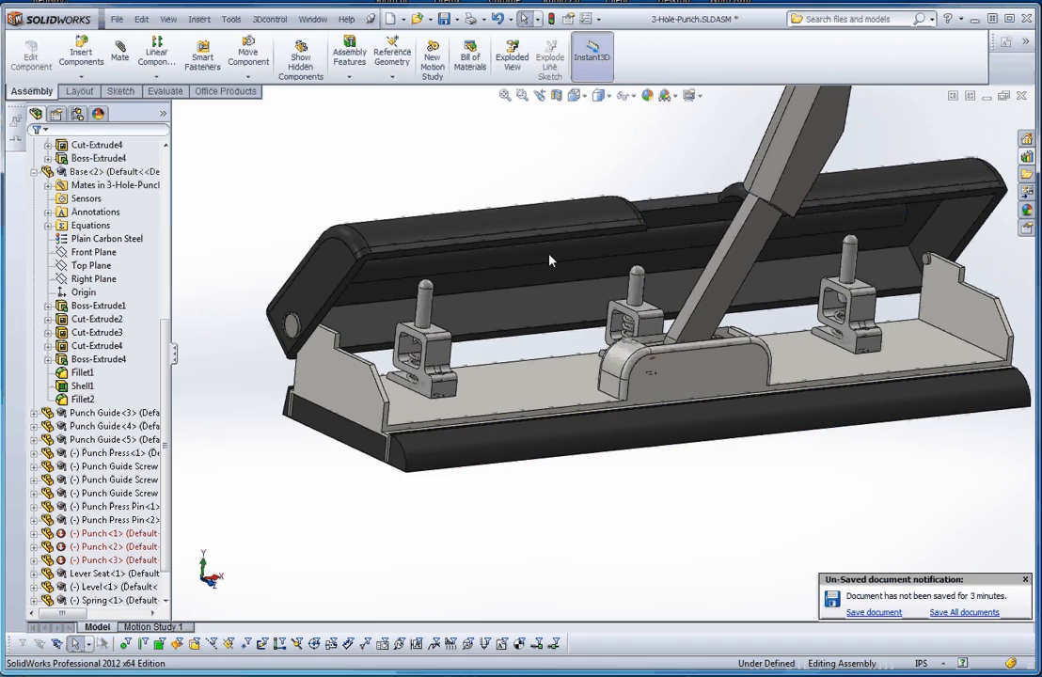
click(557, 97)
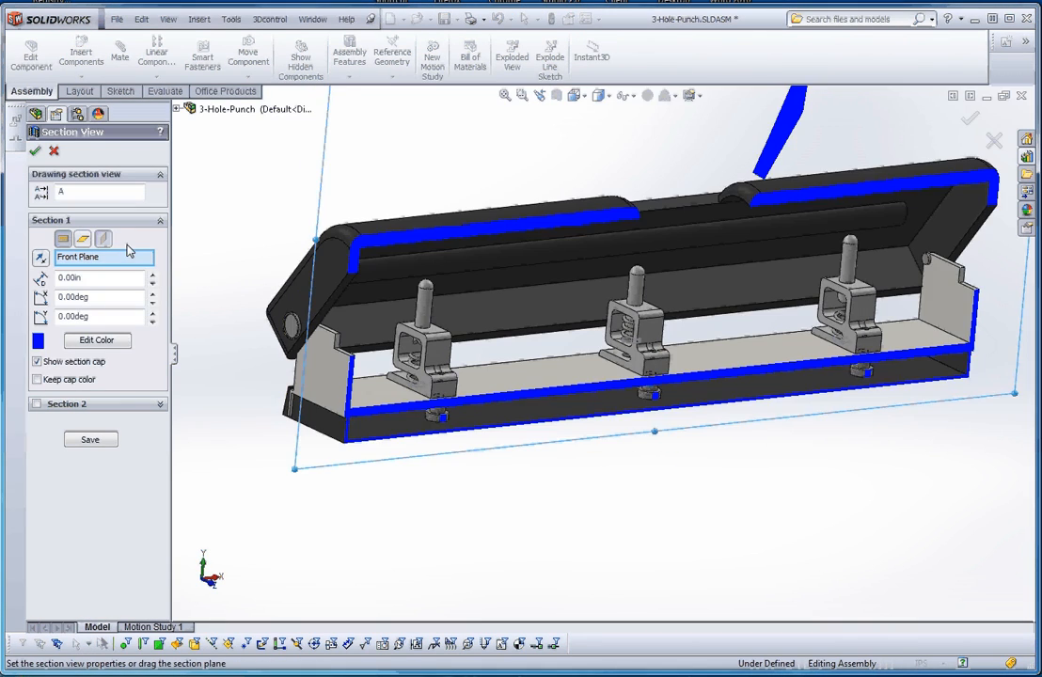
click(104, 239)
middle_drag(579, 481, 453, 522)
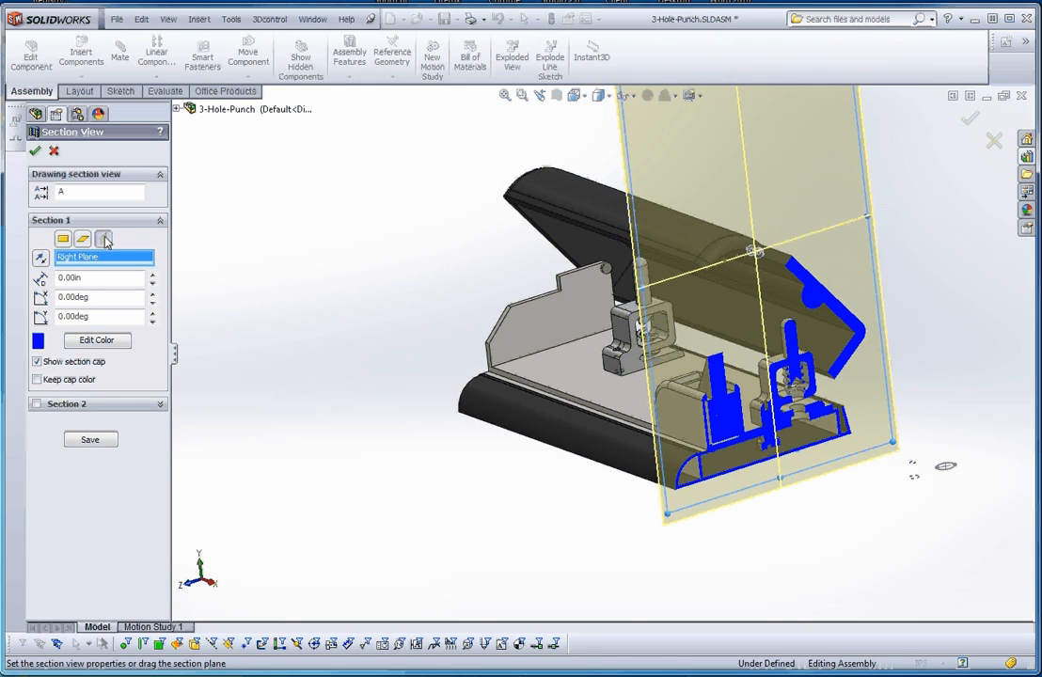
click(36, 152)
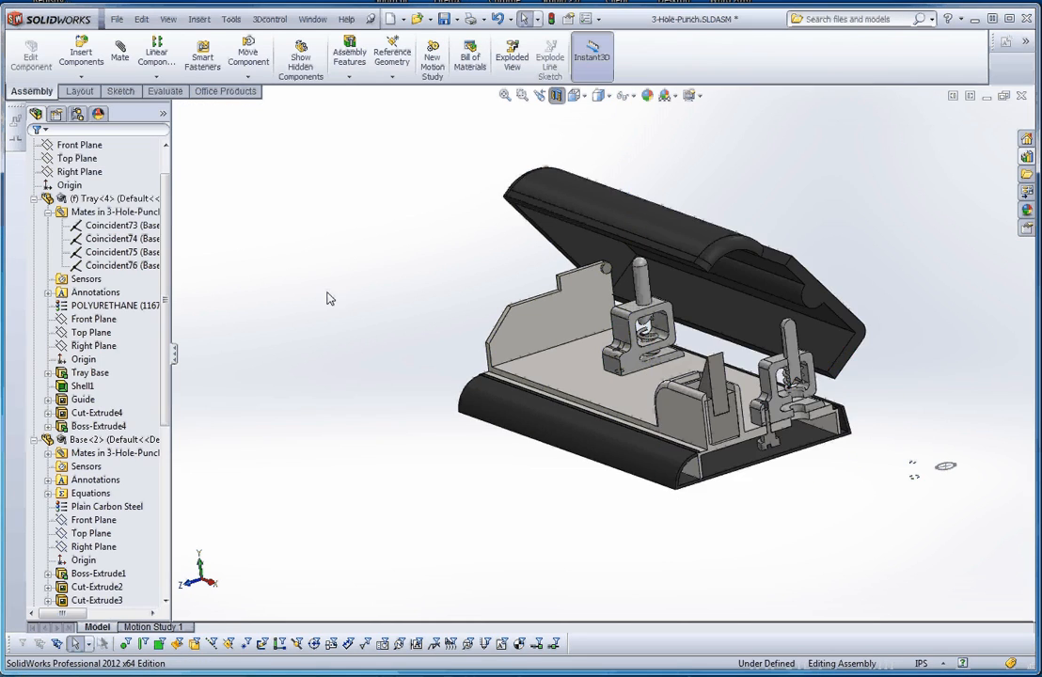
- Add a Tangent mate between the punch press's rounded underside rib and the middle punch's domed tip
scroll(701, 400, up, 4)
scroll(713, 364, down, 6)
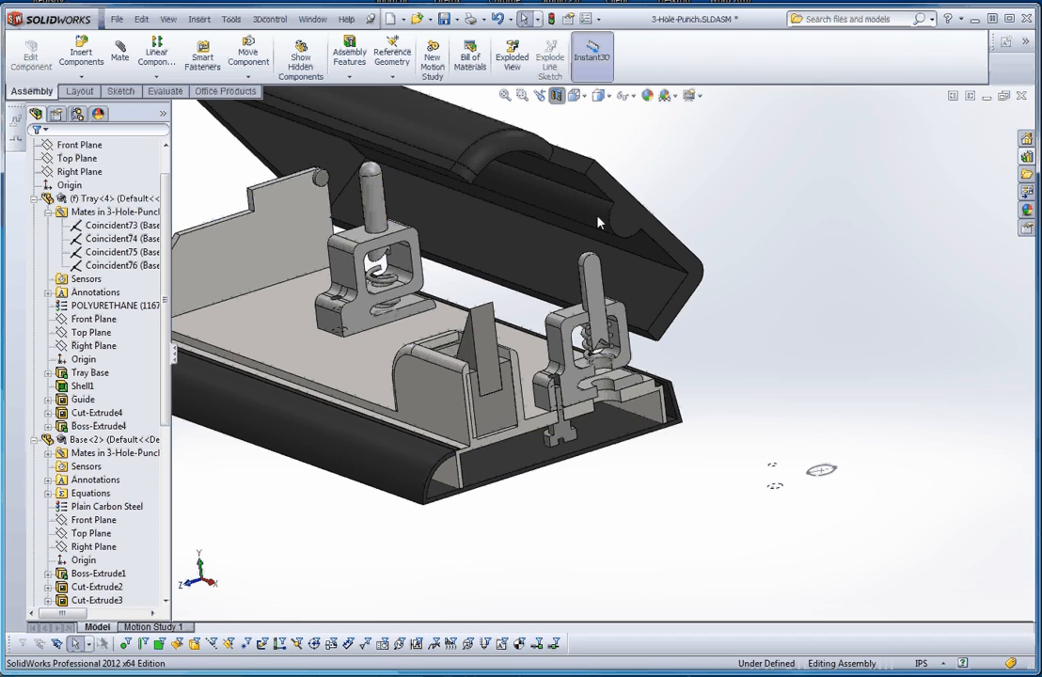
drag(602, 228, 578, 214)
click(761, 357)
scroll(605, 237, down, 4)
click(555, 211)
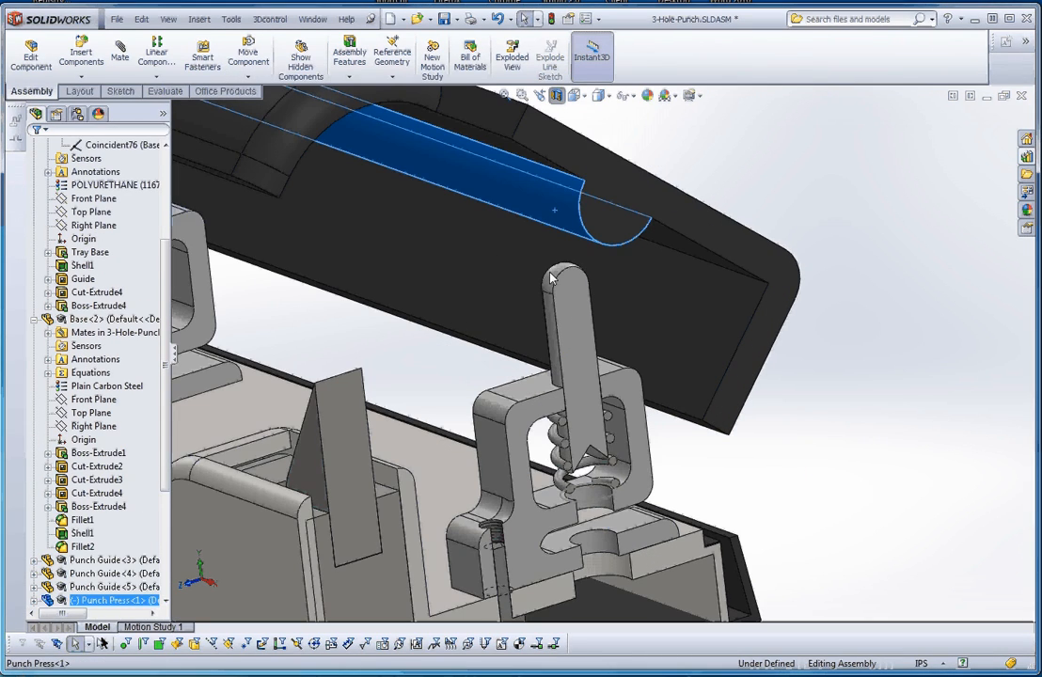
ctrl+click(564, 279)
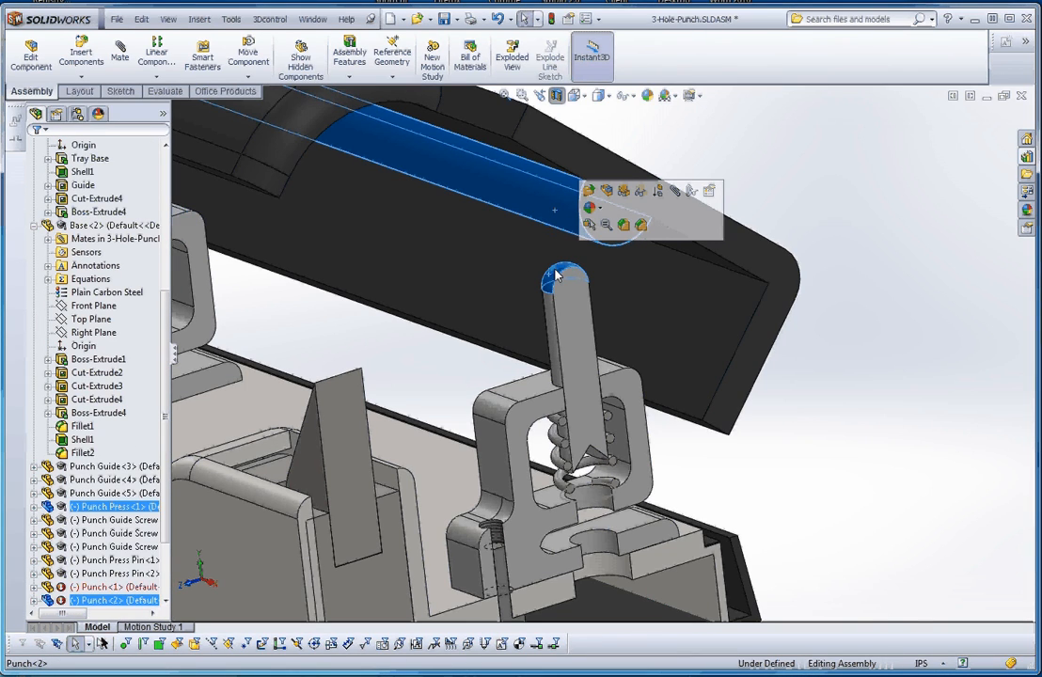
click(119, 56)
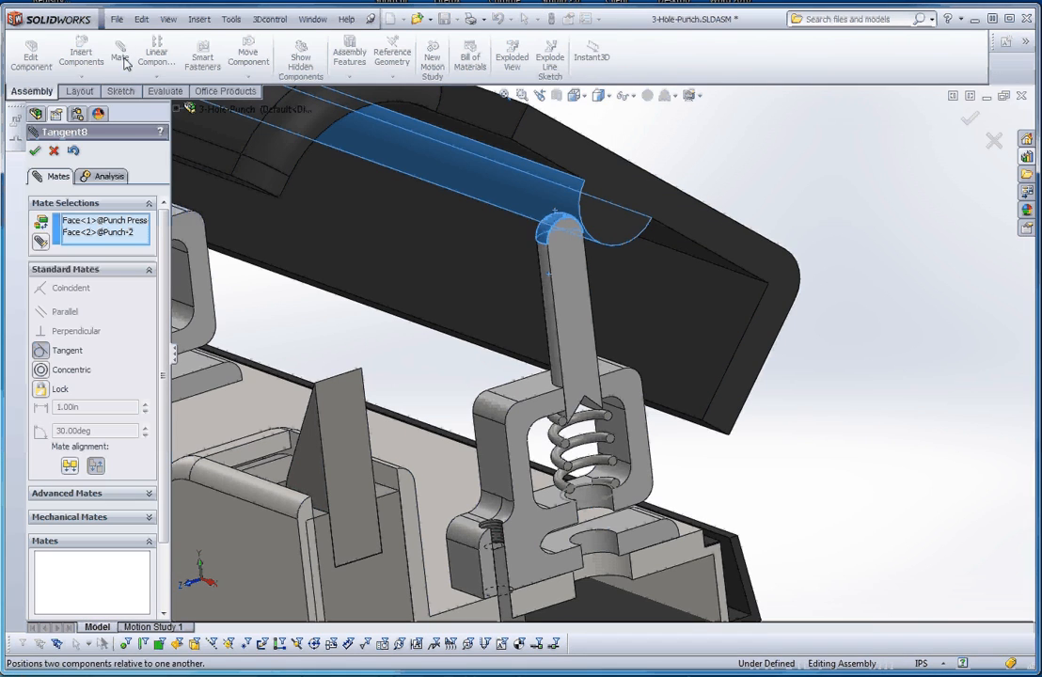
click(34, 150)
middle_drag(295, 240, 592, 306)
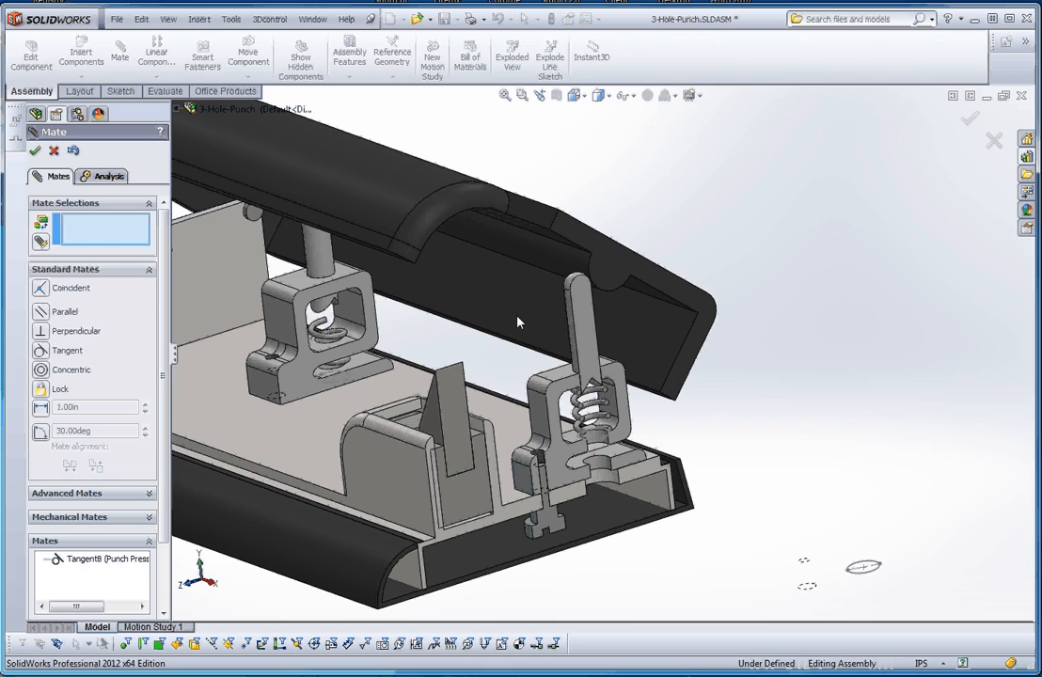
click(35, 151)
- Swing the punch press down so it pushes the middle punch toward the base, checking the tangent contact and spring in section
drag(489, 247, 486, 308)
scroll(624, 427, down, 5)
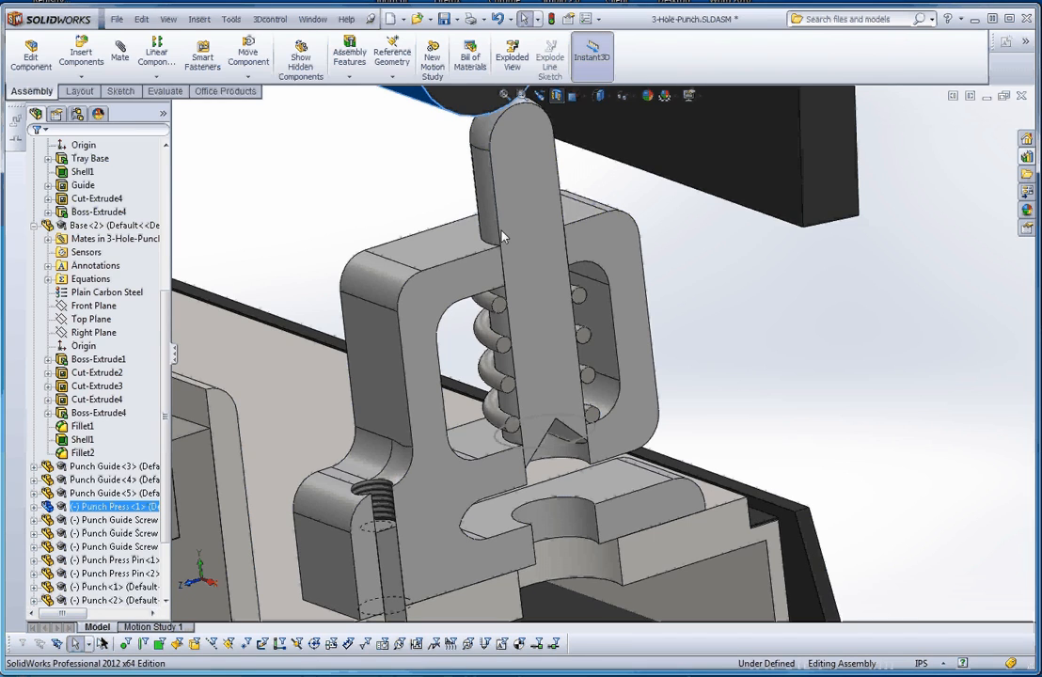
scroll(593, 376, up, 2)
scroll(594, 376, up, 2)
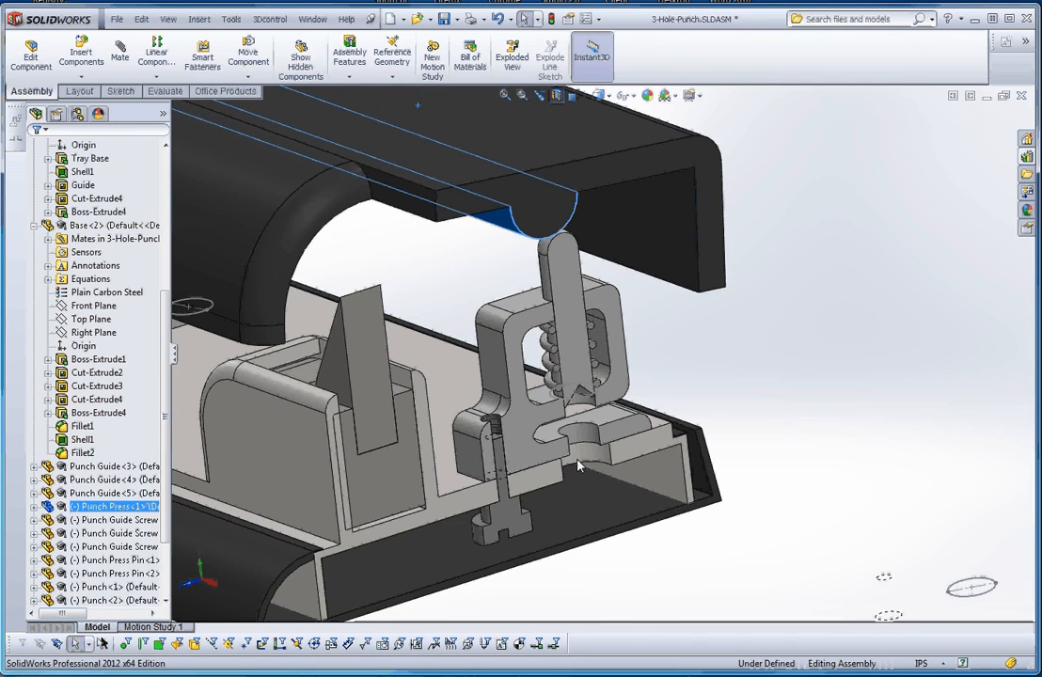
middle_drag(618, 479, 595, 458)
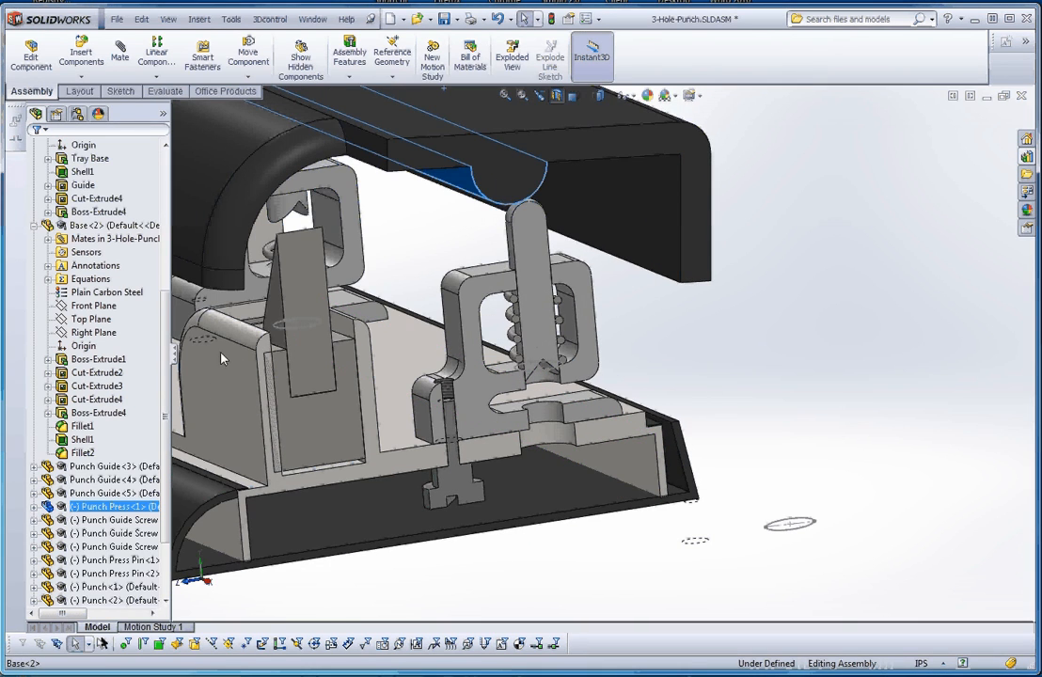
mouse_move(251, 187)
mouse_down()
mouse_move(244, 223)
mouse_move(251, 190)
mouse_up()
- Examine the sectioned assembly around the middle punch, its spring and guide, and the lever seat
scroll(674, 344, up, 3)
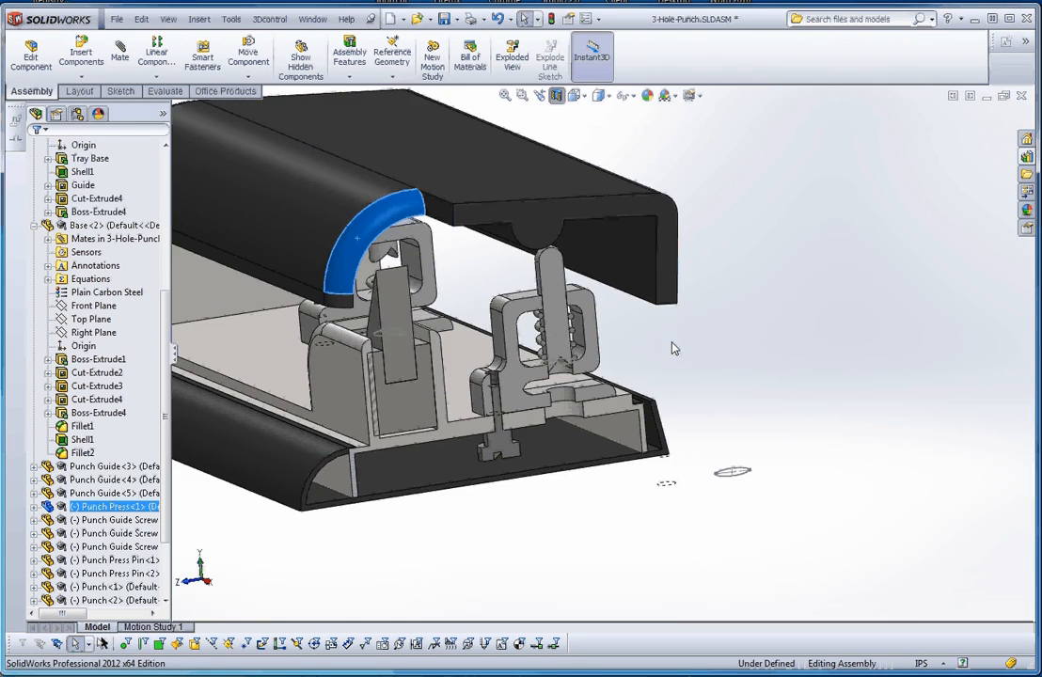
middle_drag(674, 345, 716, 371)
scroll(717, 370, up, 3)
scroll(560, 382, down, 2)
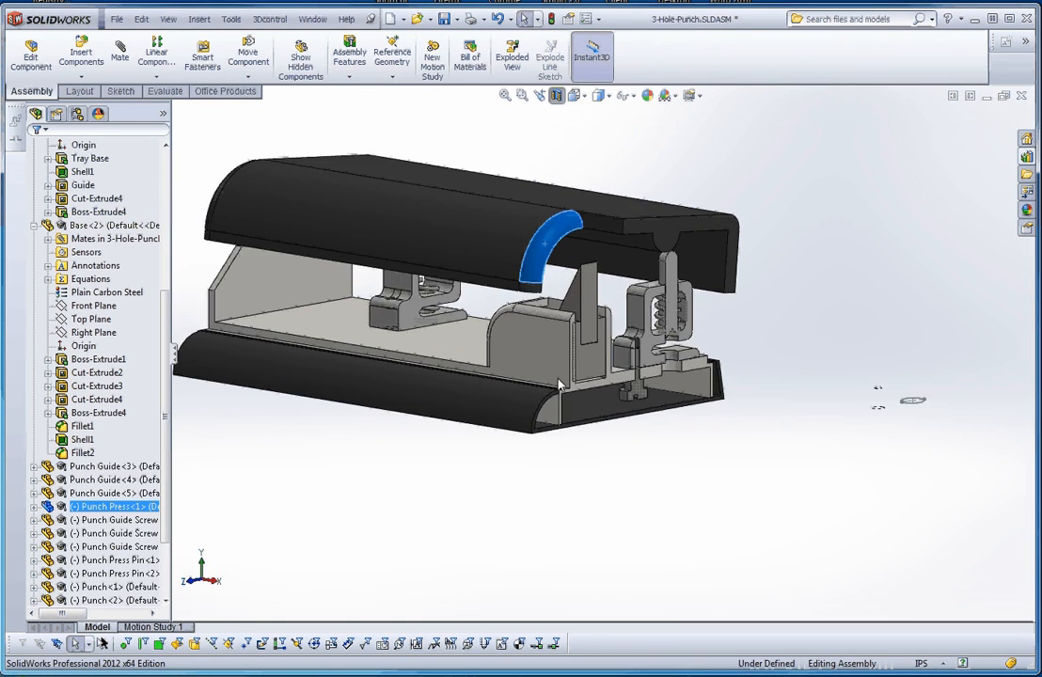
scroll(562, 388, up, 2)
scroll(642, 403, down, 3)
scroll(646, 402, up, 2)
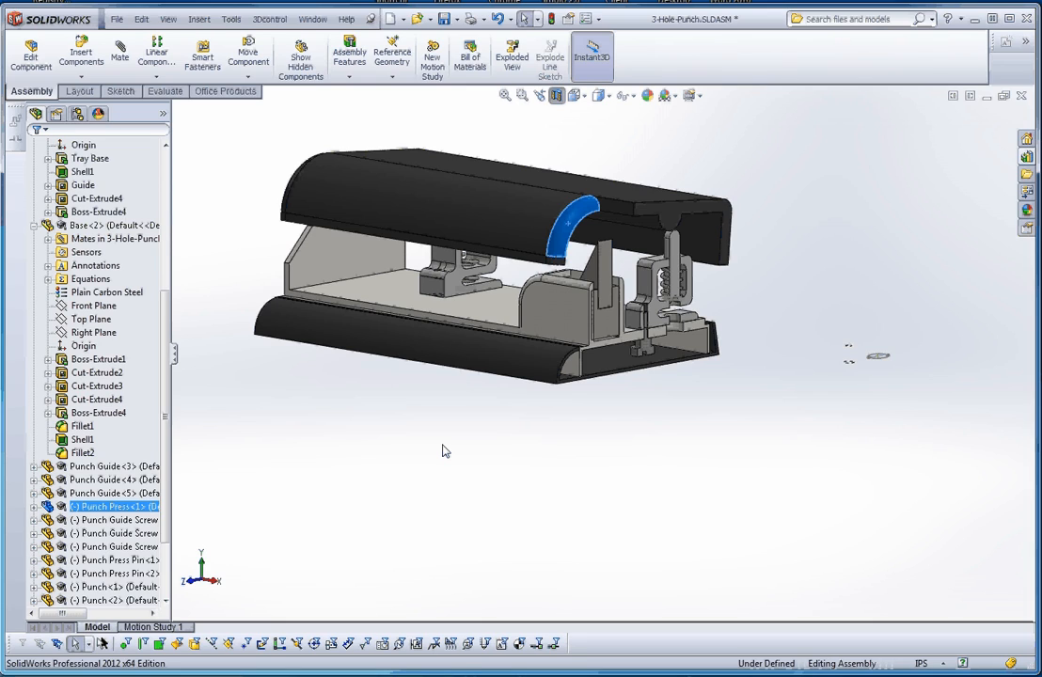
scroll(658, 338, down, 3)
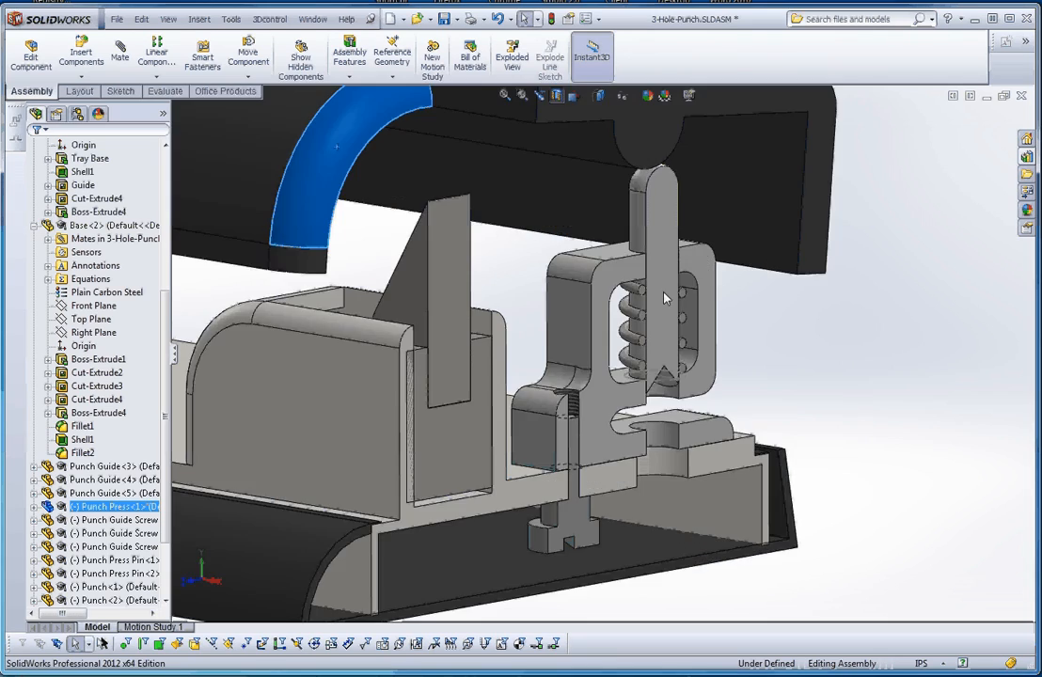
scroll(664, 334, up, 1)
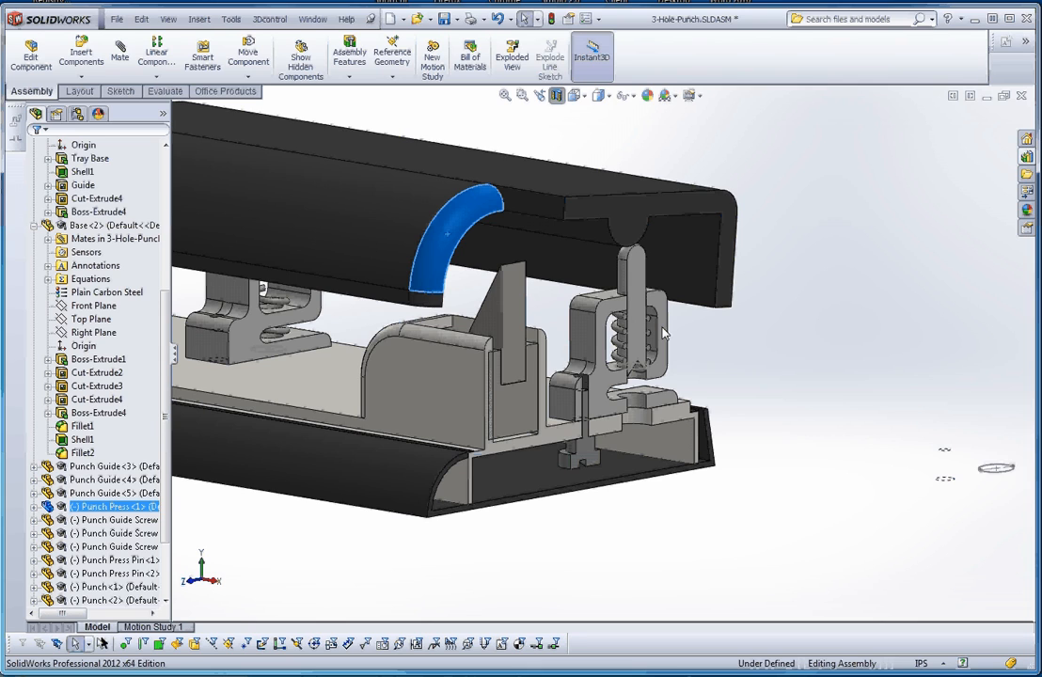
scroll(503, 324, down, 6)
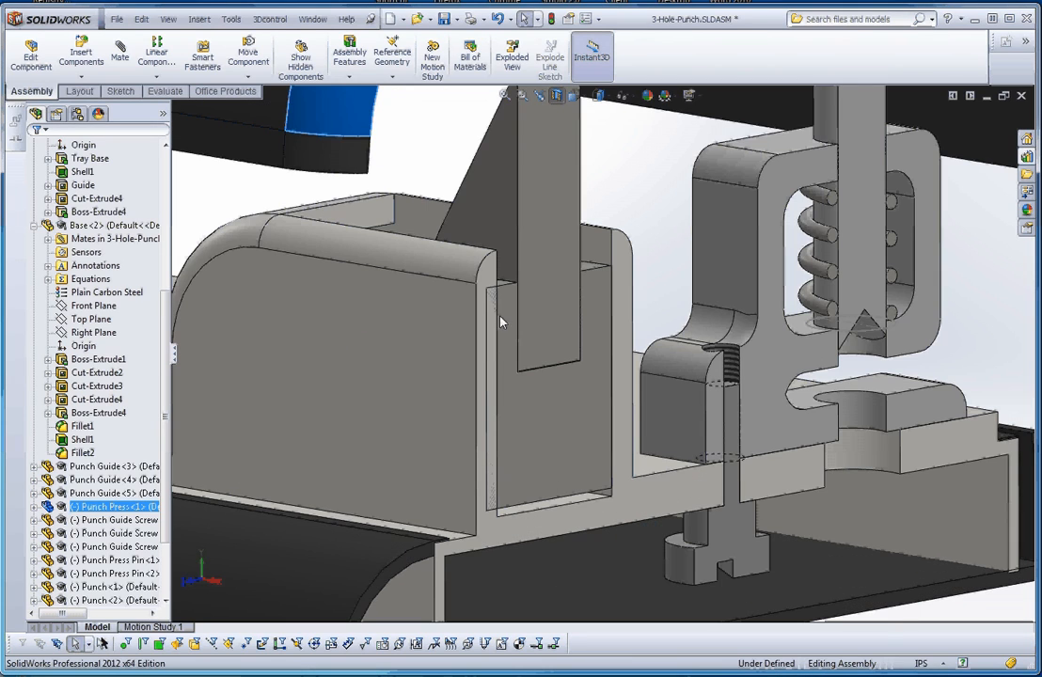